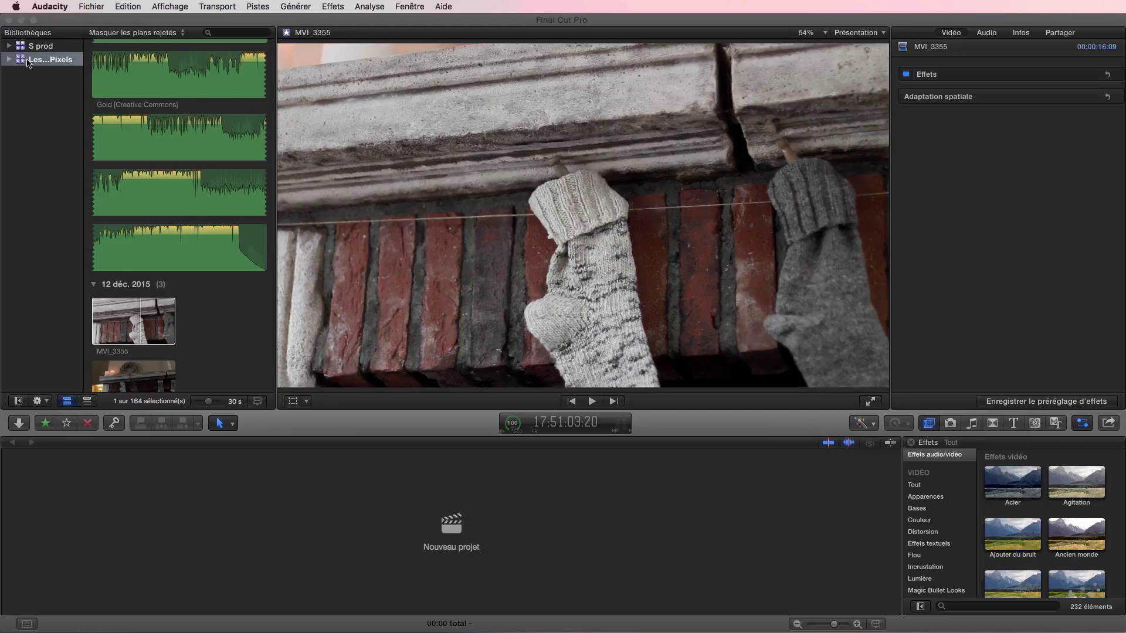
Step: Open the project in the Joyeux Noël event of the Les éleveurs de Pixels library and move the playhead to about 23:20
left_click(9, 60)
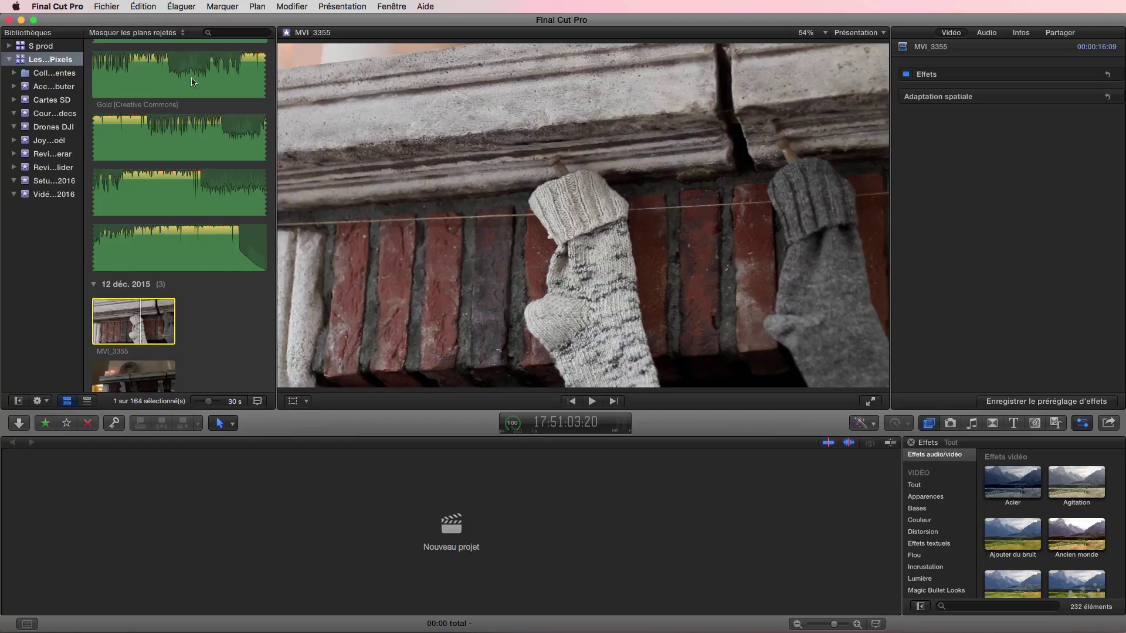
left_click(53, 113)
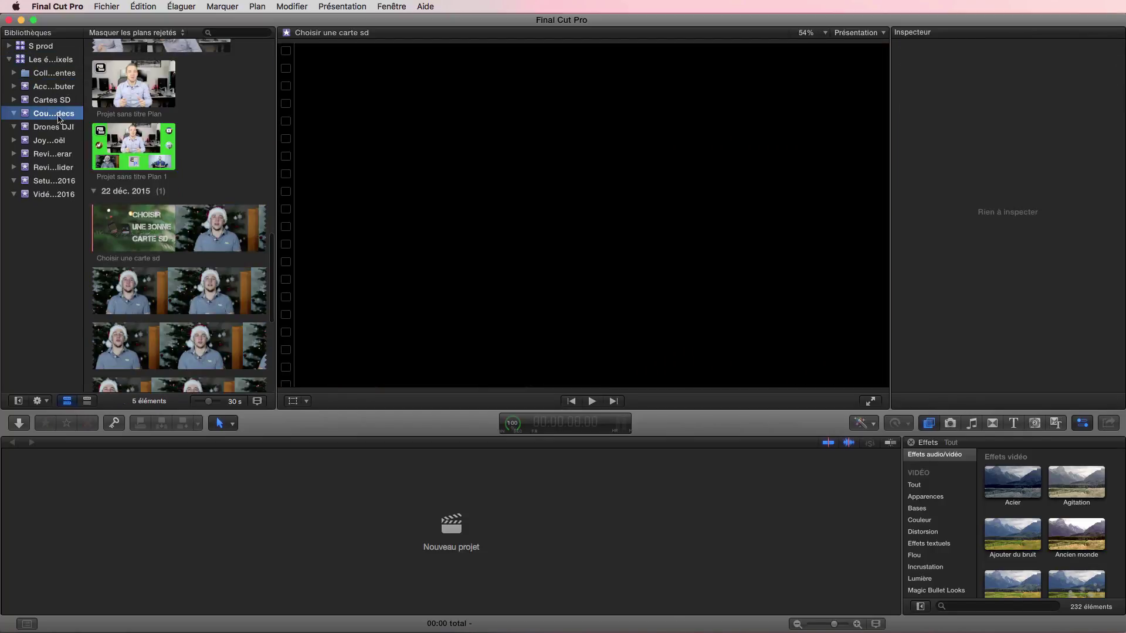
left_click(52, 141)
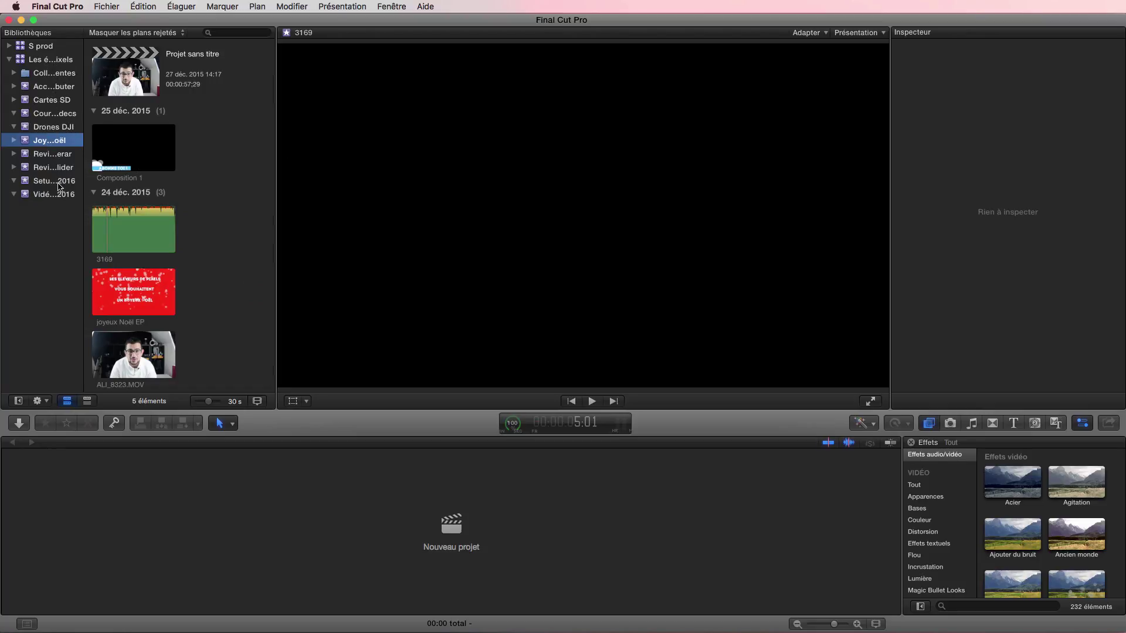
double_click(125, 77)
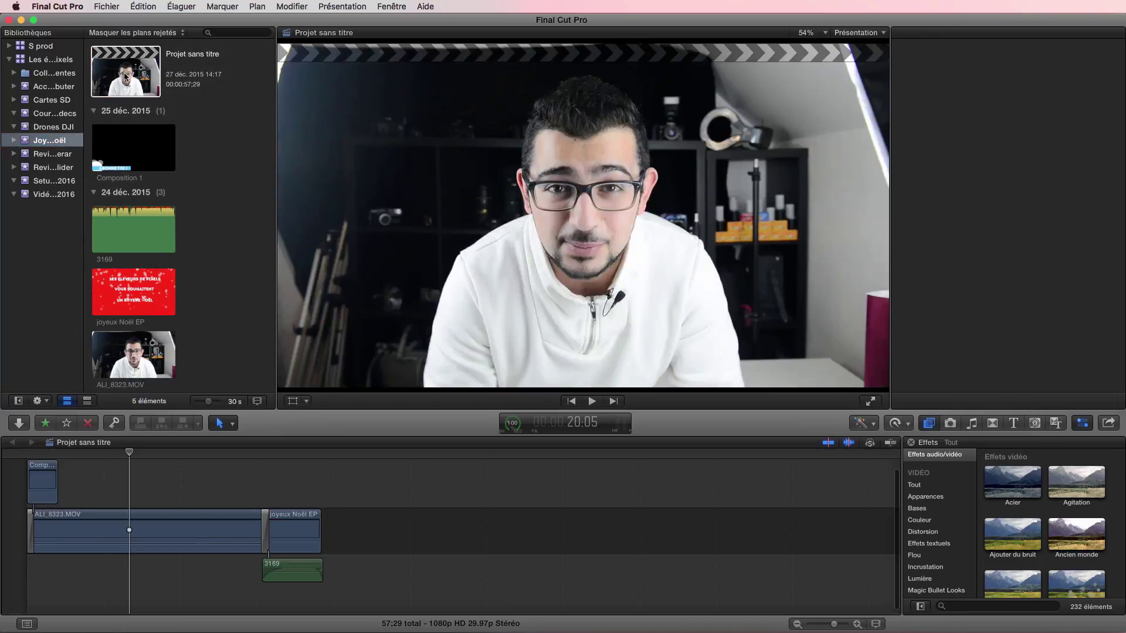
mouse_move(129, 453)
left_mouse_down()
mouse_move(168, 453)
mouse_move(148, 453)
left_mouse_up()
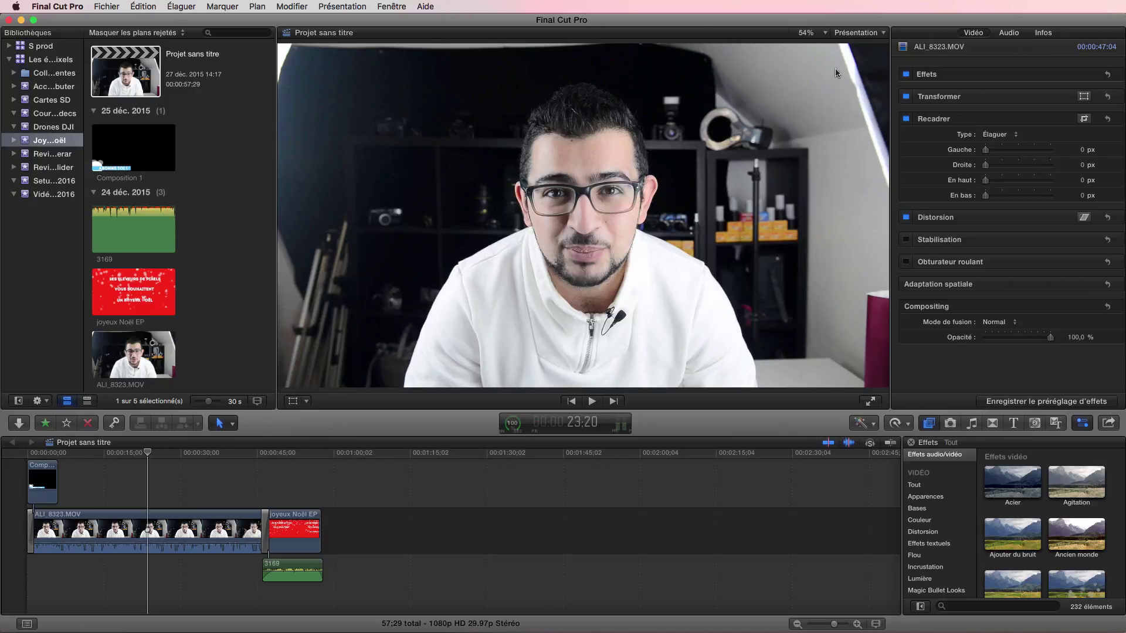
Step: Look over the viewer's zoom options and the audio and general information of the ALI_8323.MOV clip
left_click(824, 33)
left_click(824, 50)
left_click(826, 33)
left_click(820, 71)
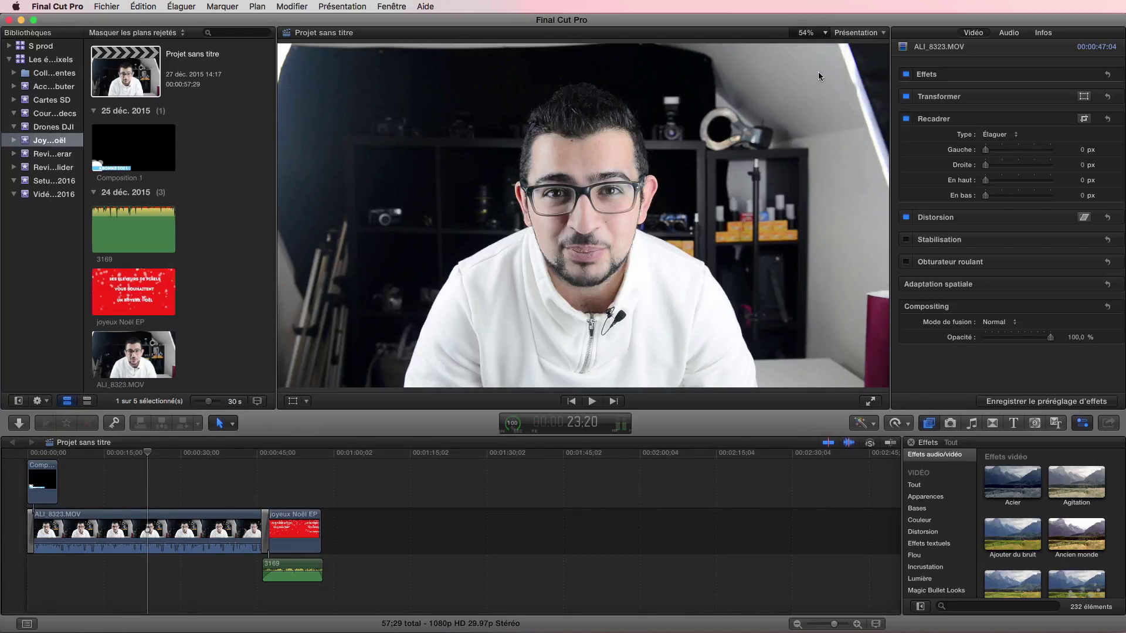
left_click(820, 33)
left_click(819, 46)
left_click(1003, 34)
left_click(1043, 33)
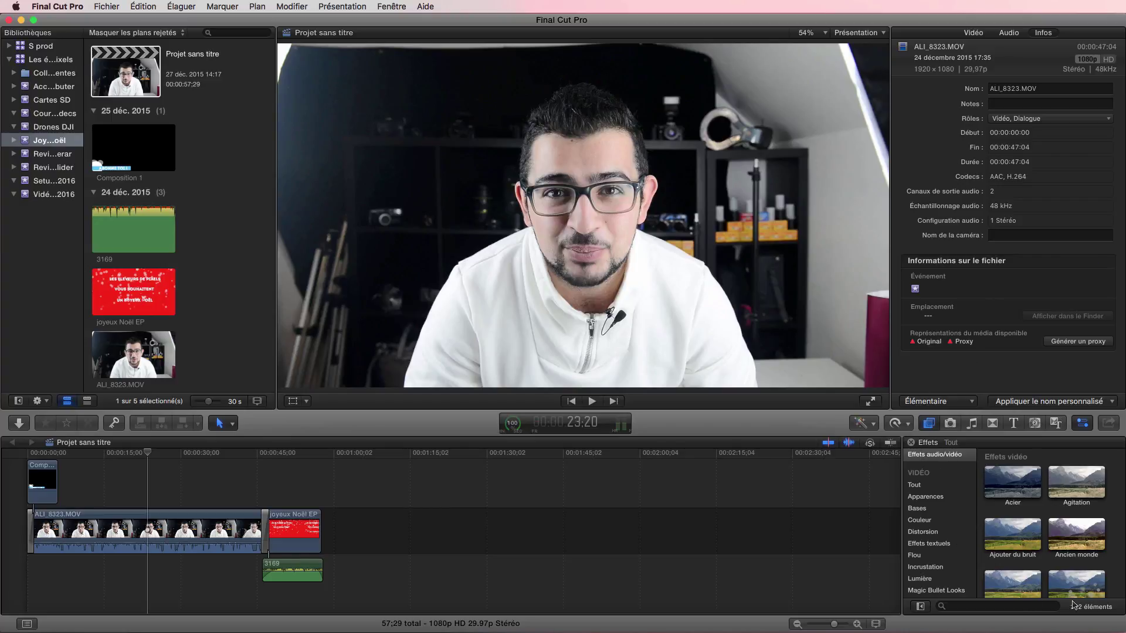
Step: Look through the photo, transition, title, generator and theme collections, plus the clip's speed and color and audio enhancement options
left_click(951, 423)
left_click(993, 424)
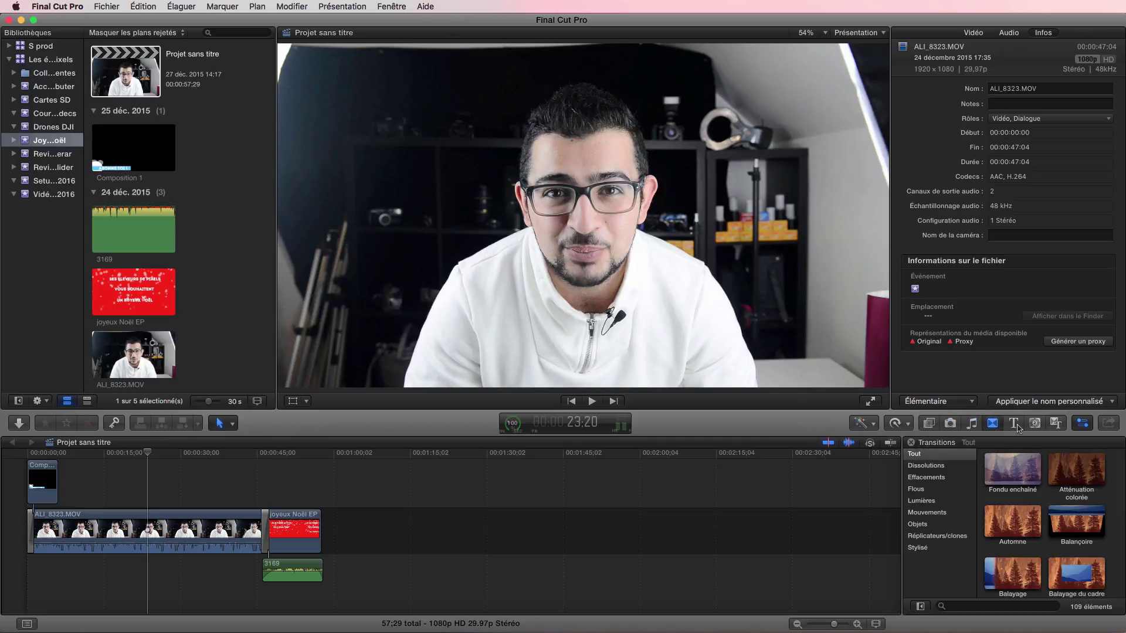
left_click(1015, 425)
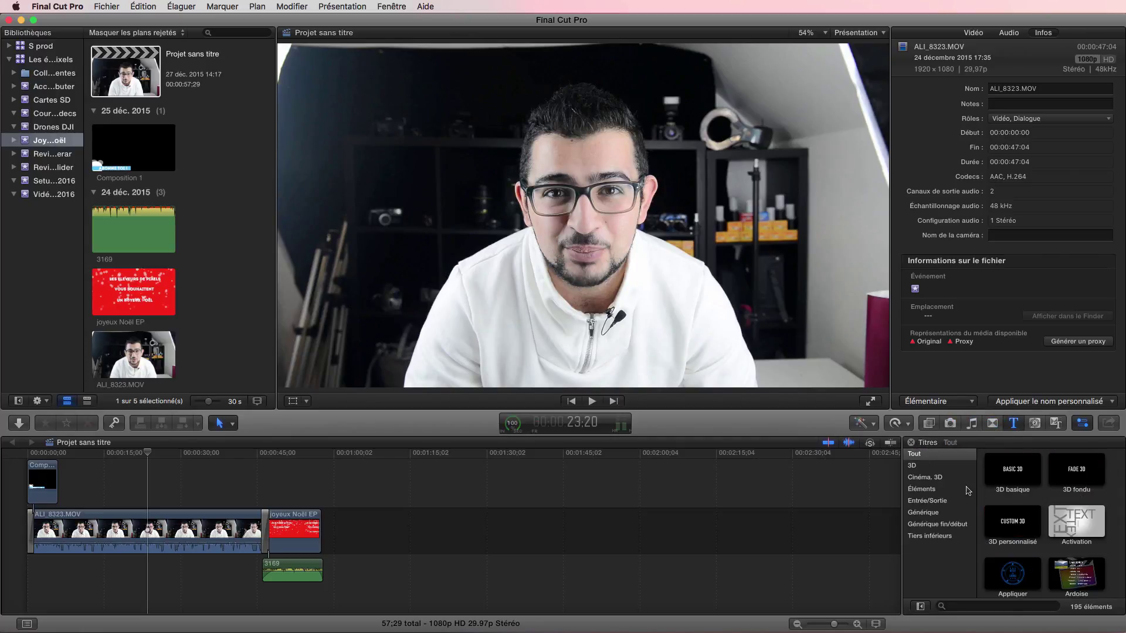
left_click(1036, 425)
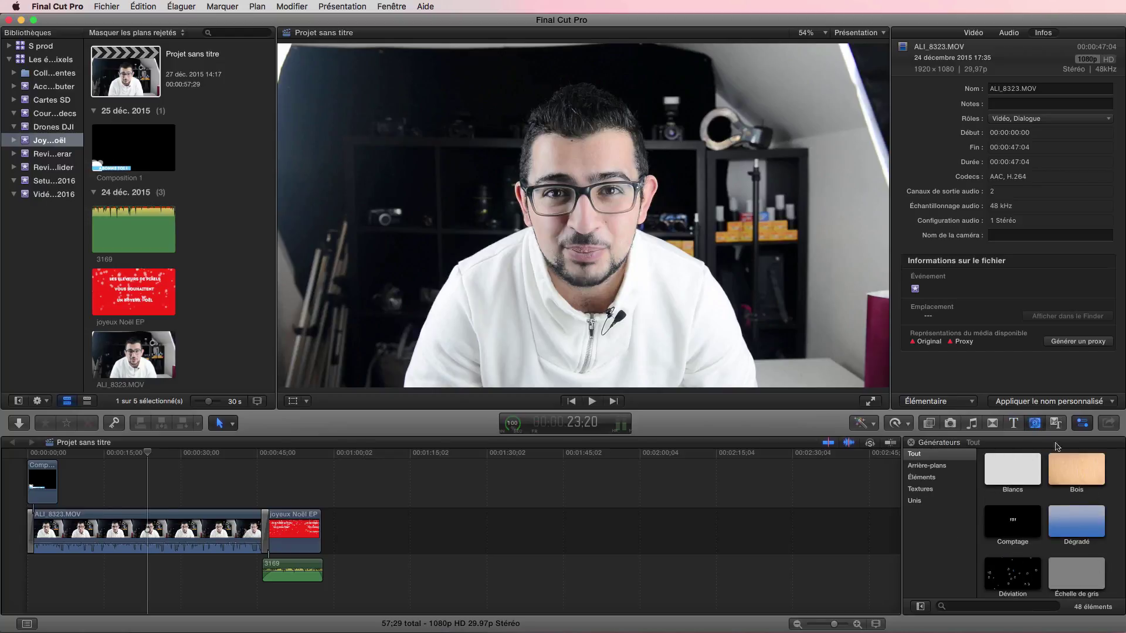
left_click(1056, 424)
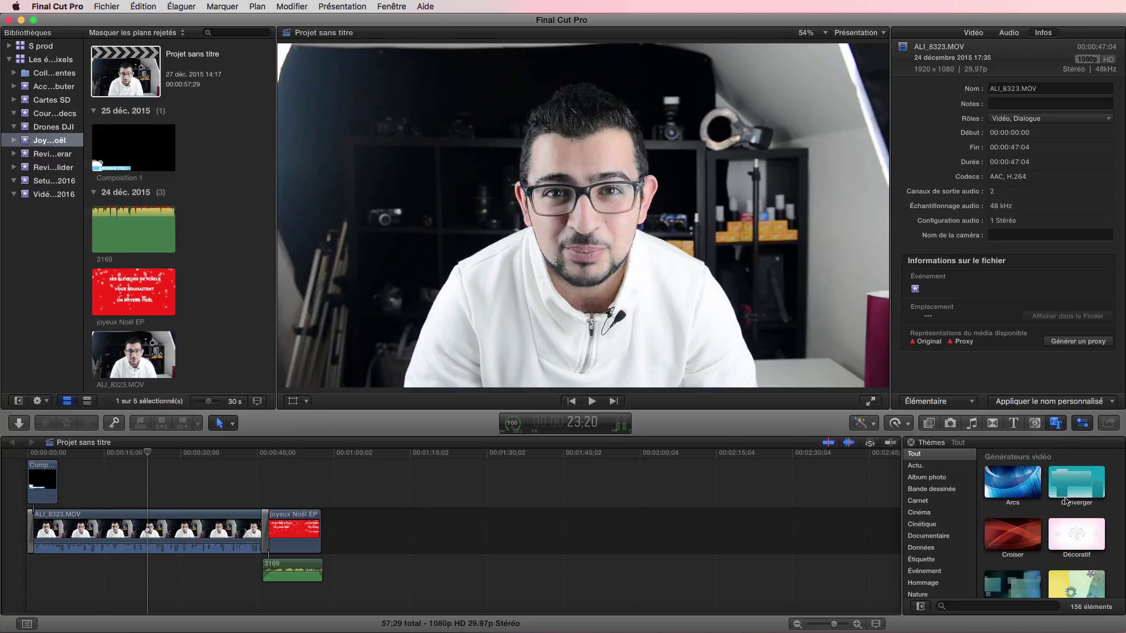
left_click(909, 424)
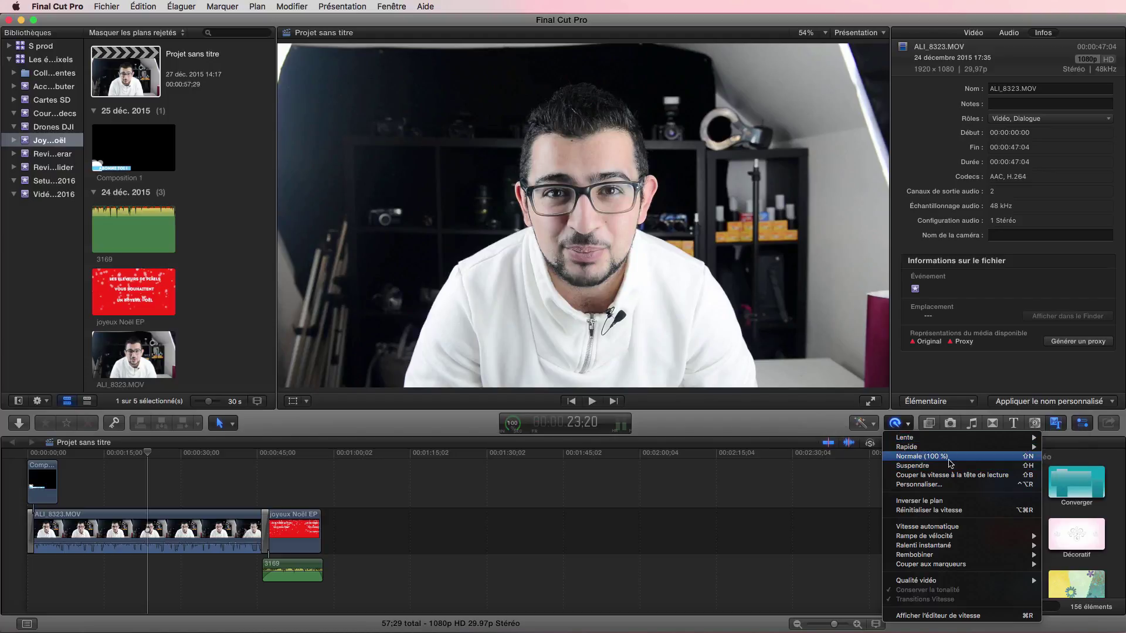
left_click(829, 418)
left_click(877, 424)
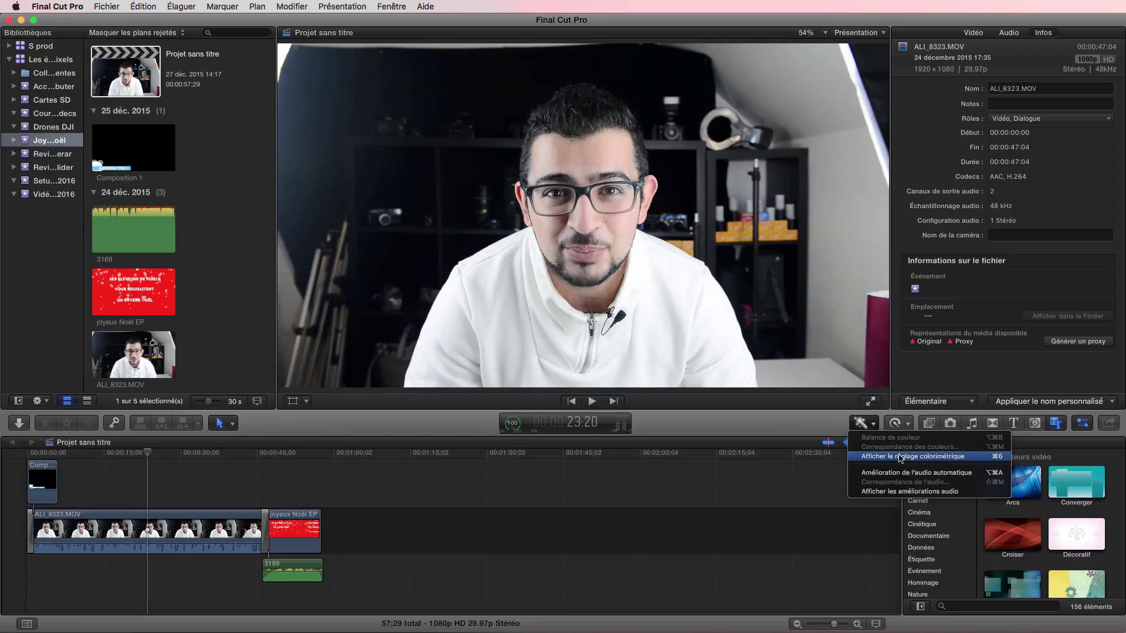
left_click(808, 419)
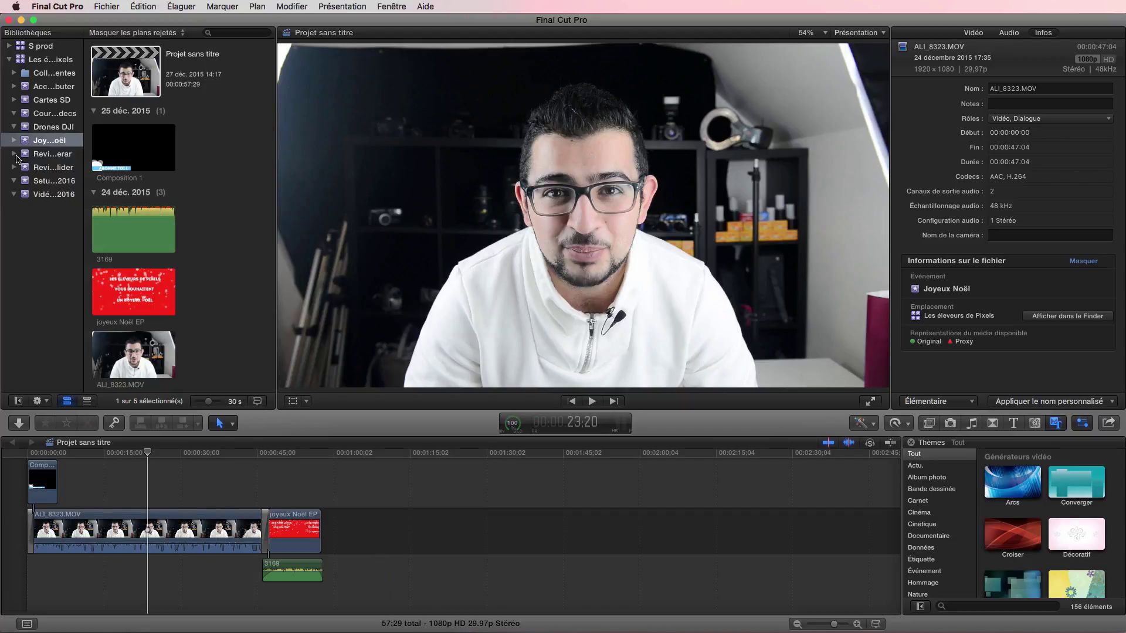
Step: Create an event named tuto fcpx in the Les éleveurs de Pixels library, including a new project with automatic settings
left_click(100, 7)
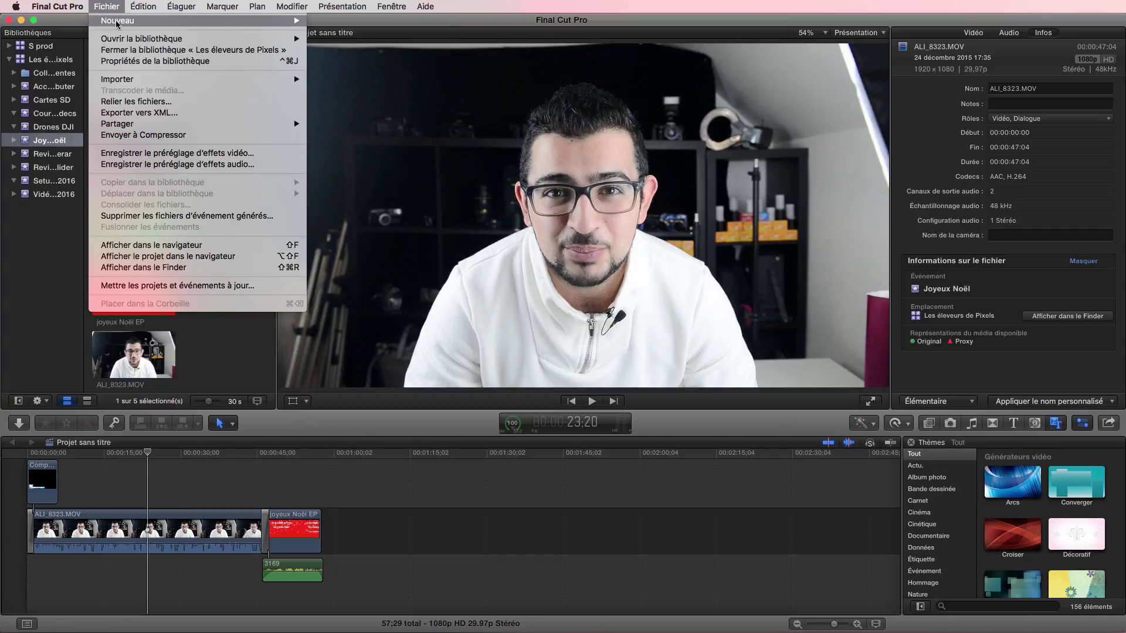
mouse_move(293, 21)
left_click(337, 35)
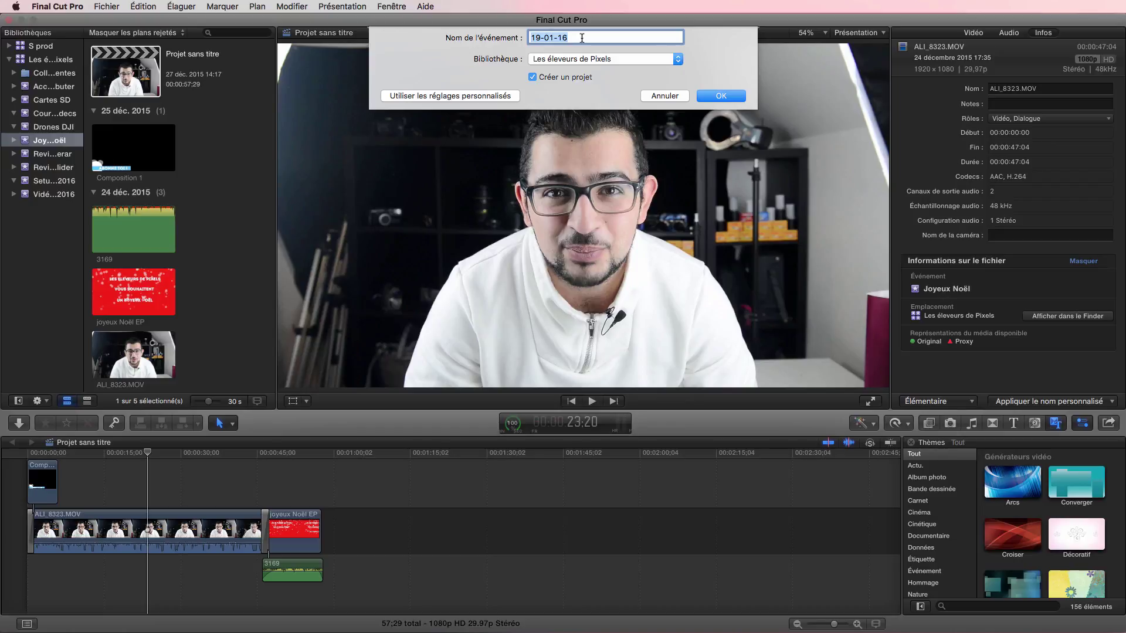
type("tuto fcpx")
left_click(471, 97)
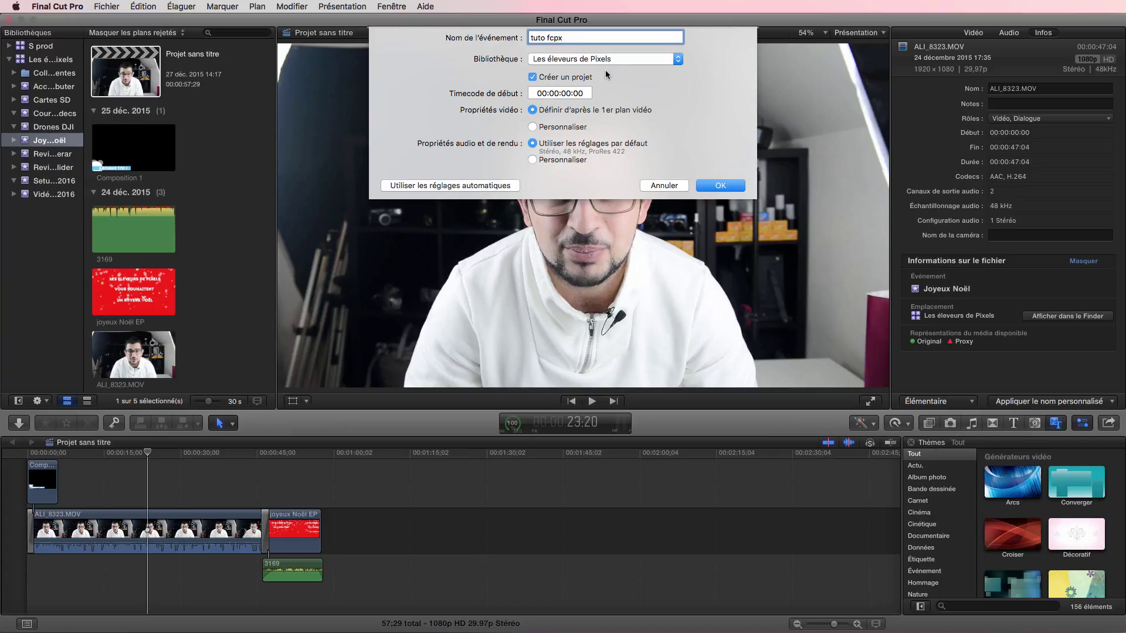
left_click(474, 186)
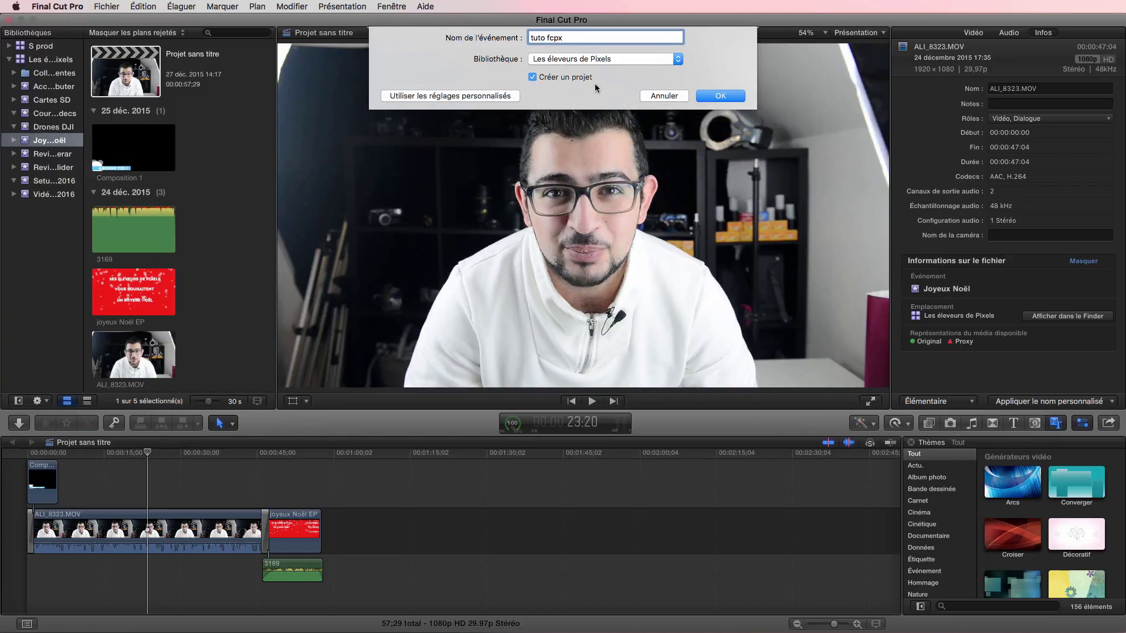
left_click(721, 96)
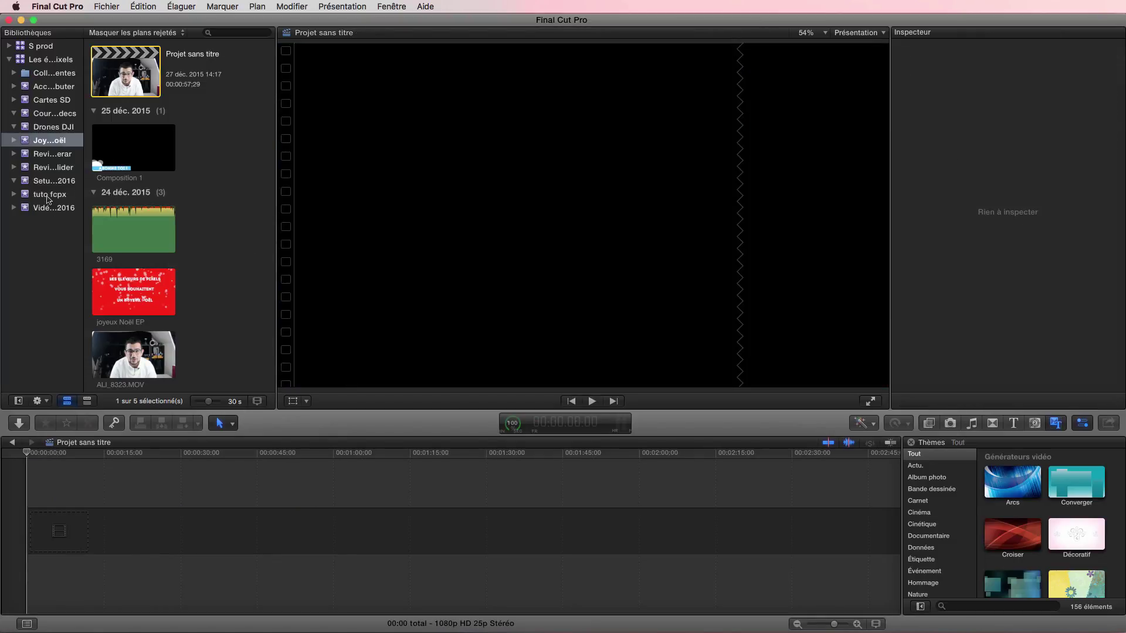
Step: Select the tuto fcpx event and open the media import window, resizing it to fit the screen
left_click(48, 199)
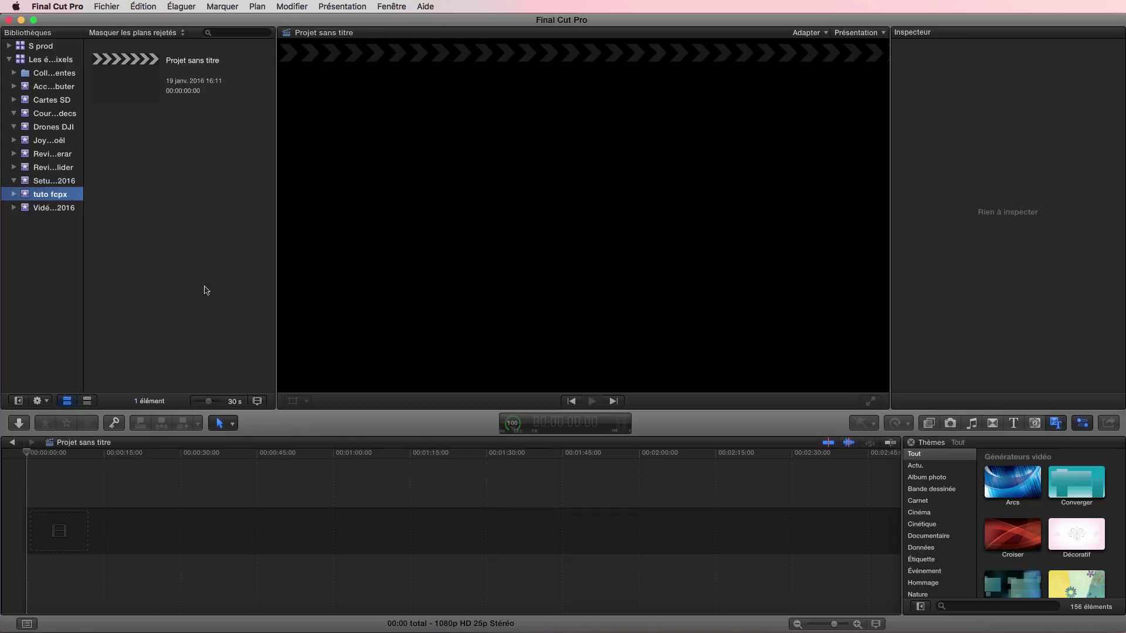
left_click(18, 427)
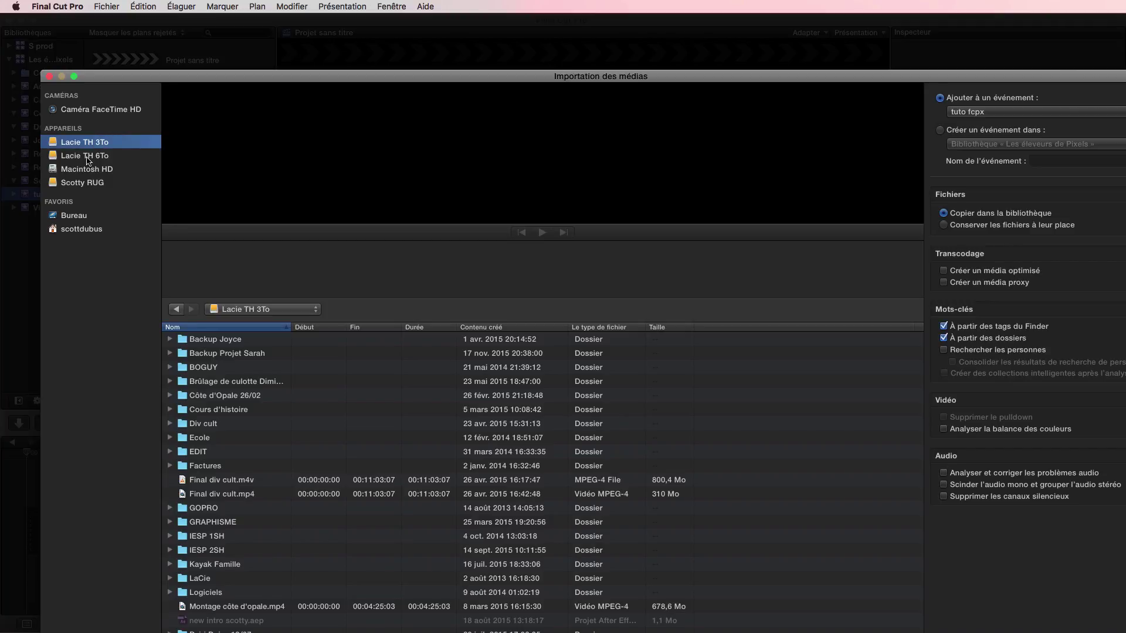
left_click_drag(1125, 632, 1064, 601)
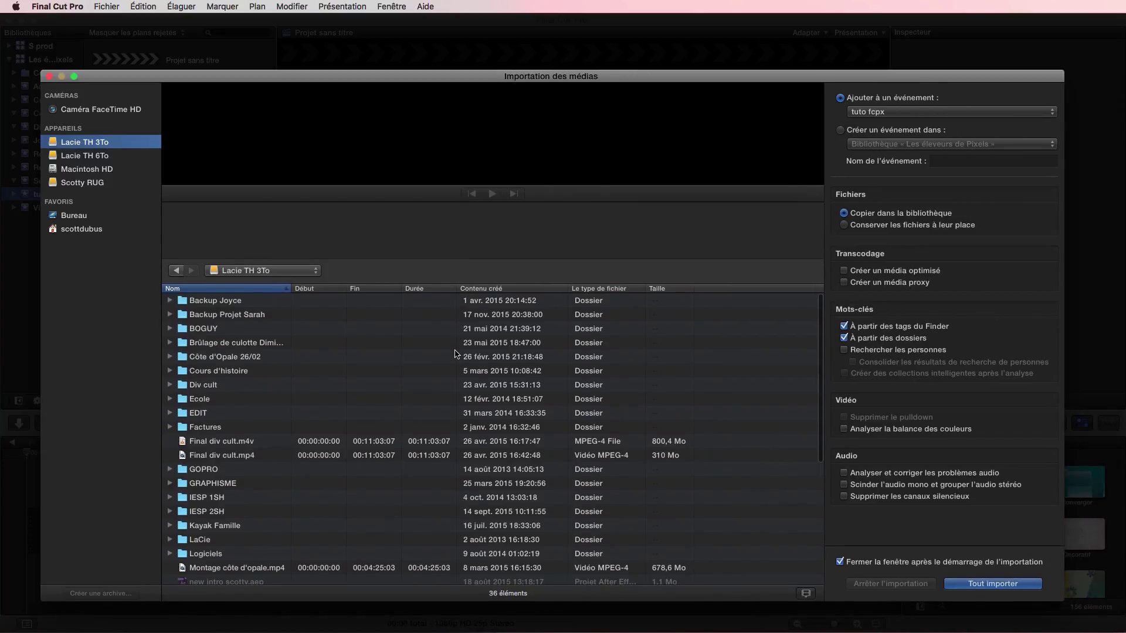
Step: Browse the Lacie TH 6To drive to the Desk Set Up tour 2016 folder inside EP and Vidéo
left_click(83, 156)
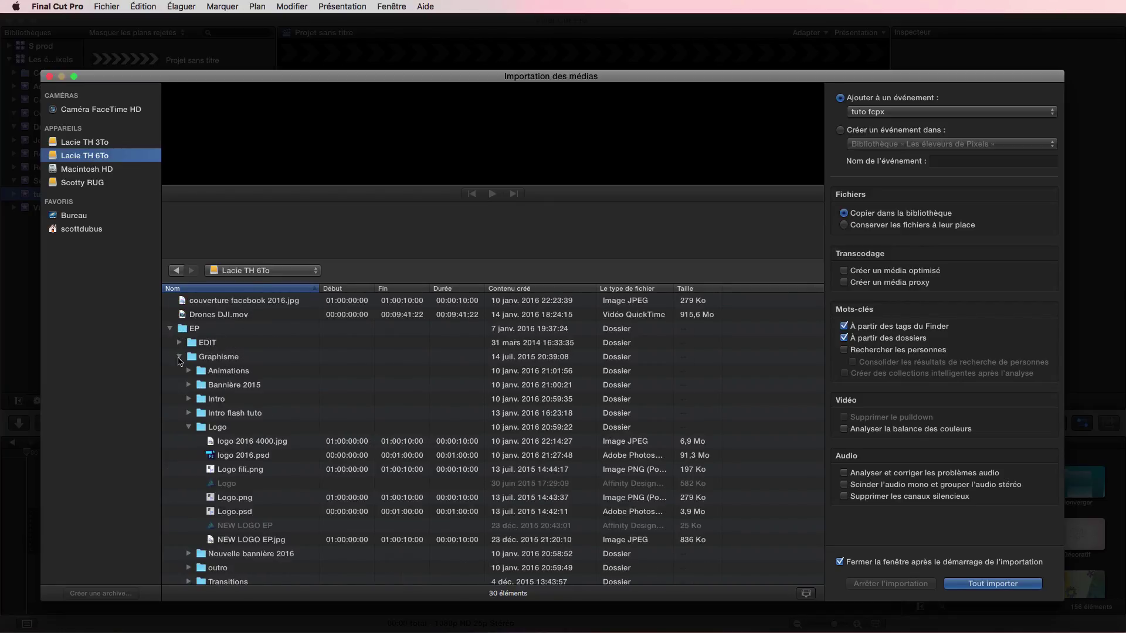
left_click(179, 357)
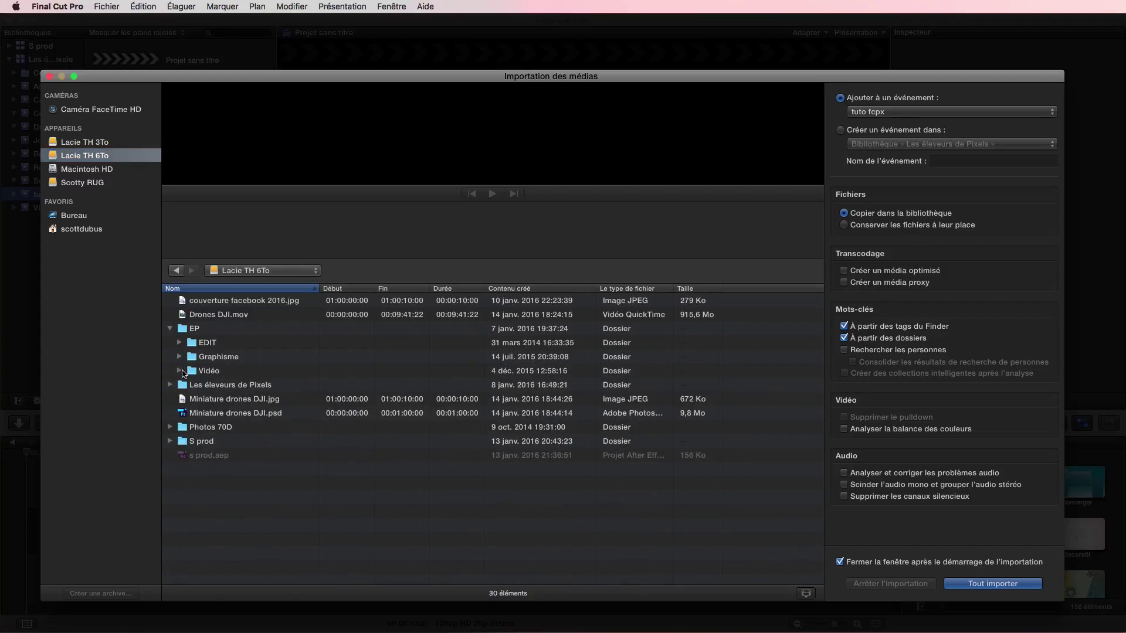
left_click(180, 370)
scroll(278, 496, "down", 3)
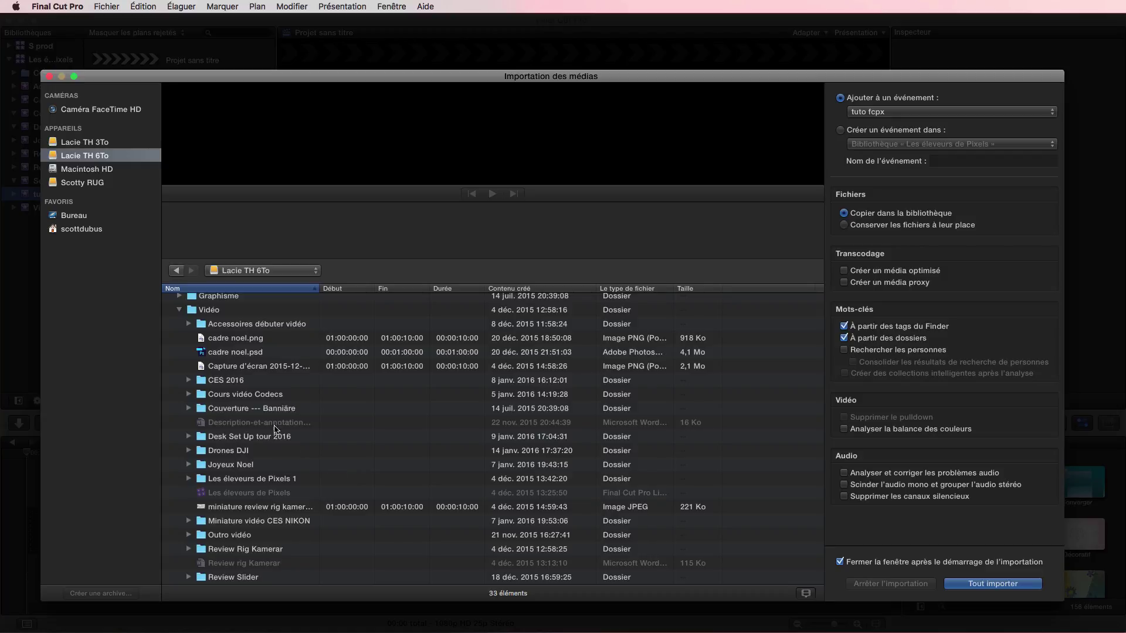
scroll(288, 475, "down", 1)
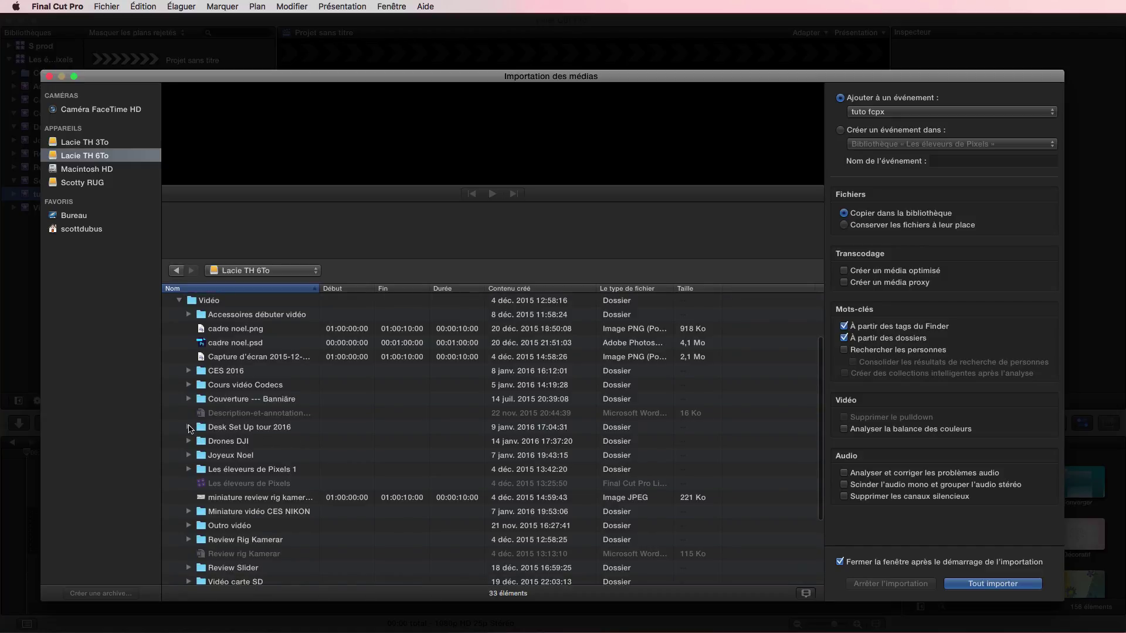
left_click(197, 431)
scroll(331, 464, "down", 4)
scroll(332, 465, "down", 2)
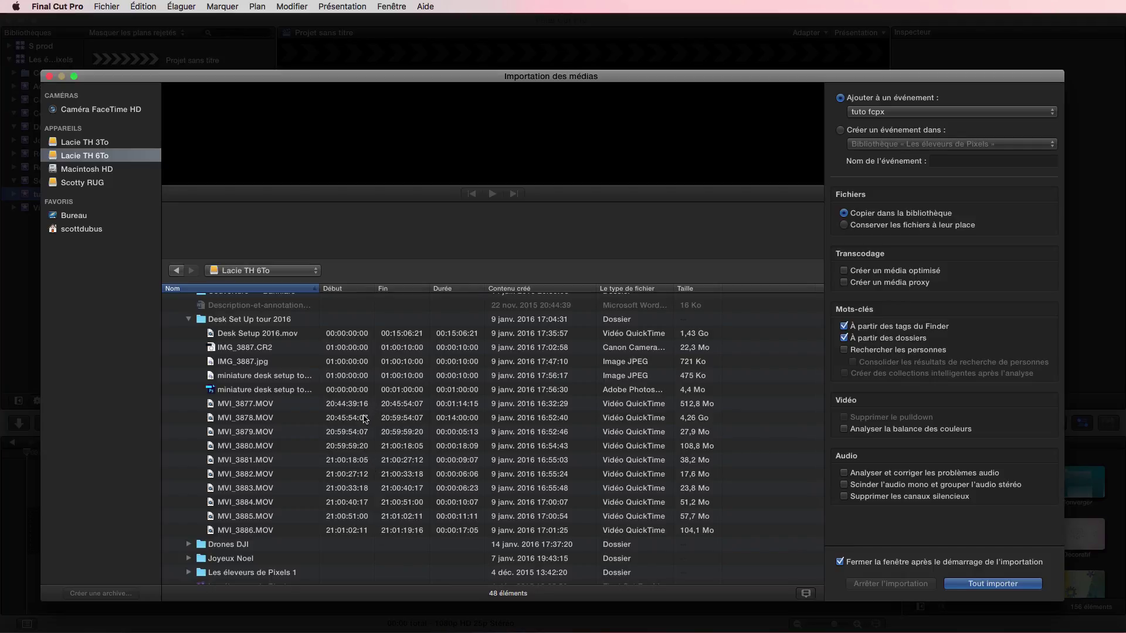
Step: Import MVI_3878.MOV through MVI_3886.MOV into tuto fcpx, copied to the library with optimized media, and check the background tasks
left_click(438, 349)
left_click(425, 403)
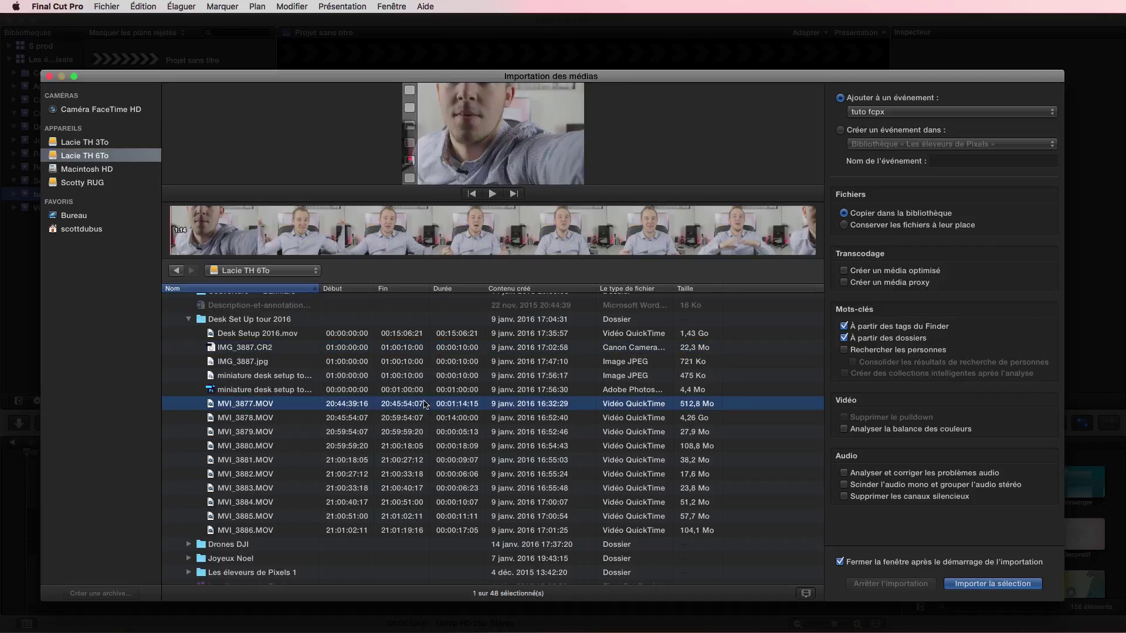
left_click(440, 420)
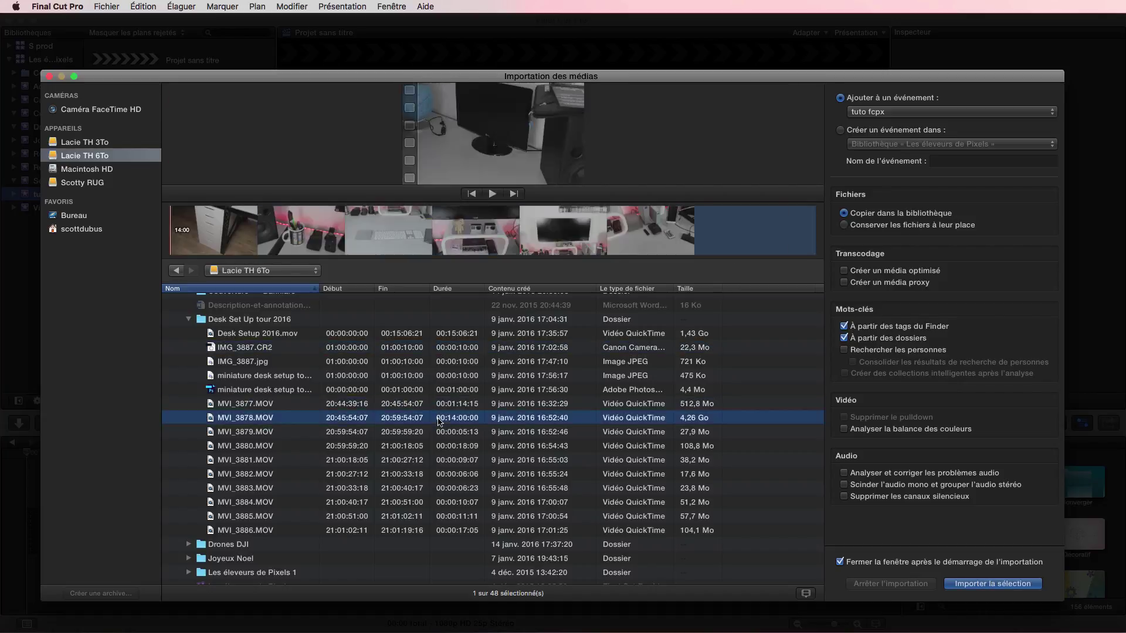
left_click(461, 533, "shift")
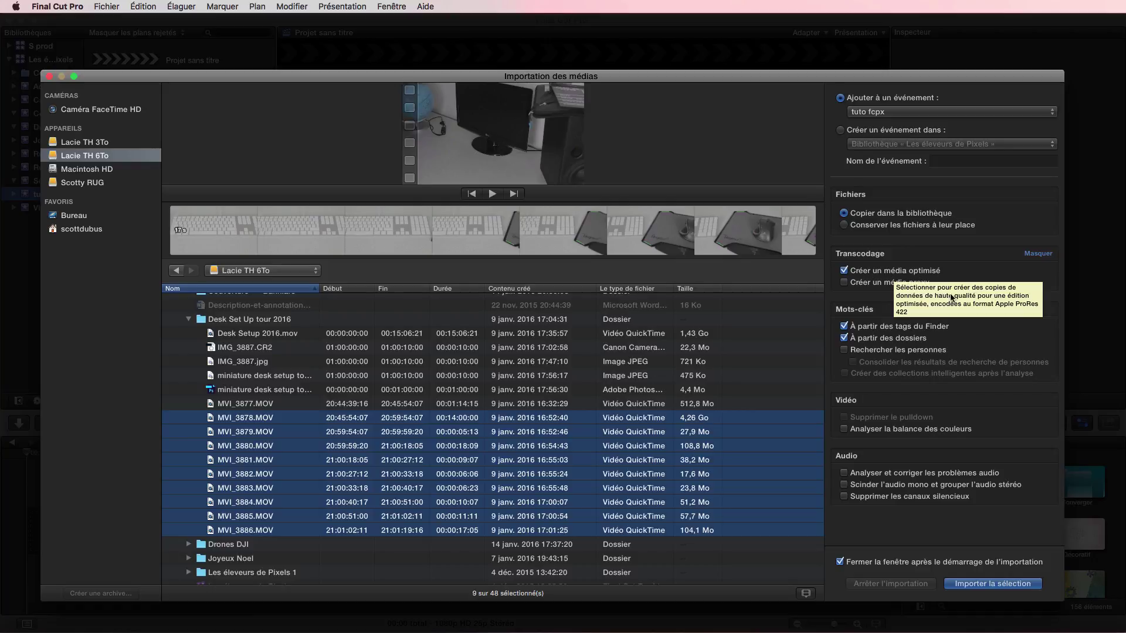
left_click(995, 587)
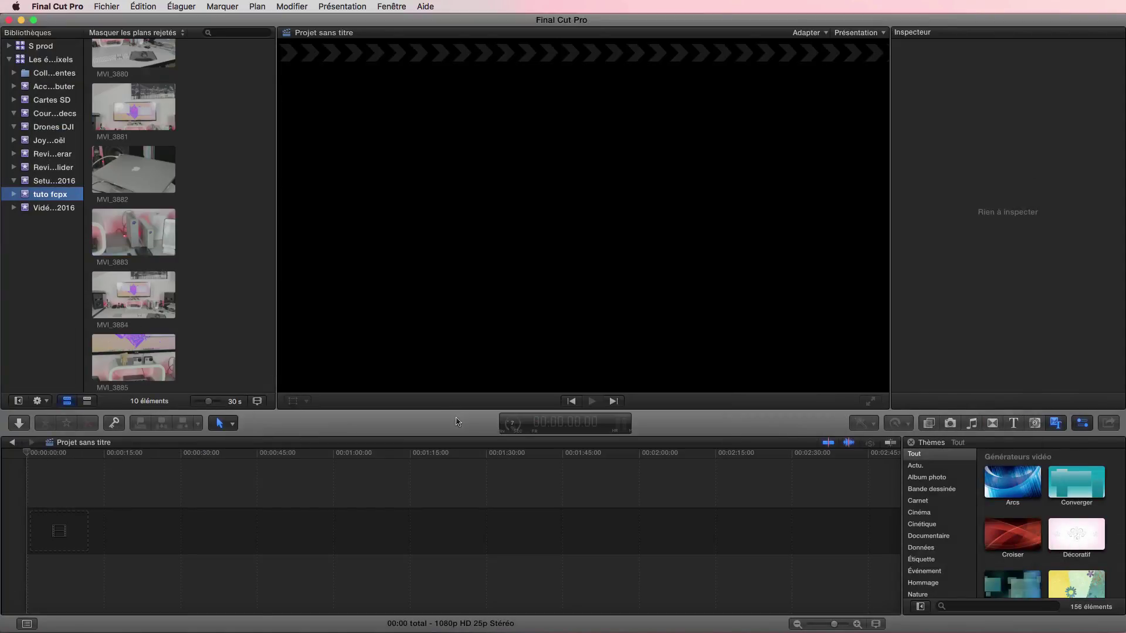
left_click(512, 424)
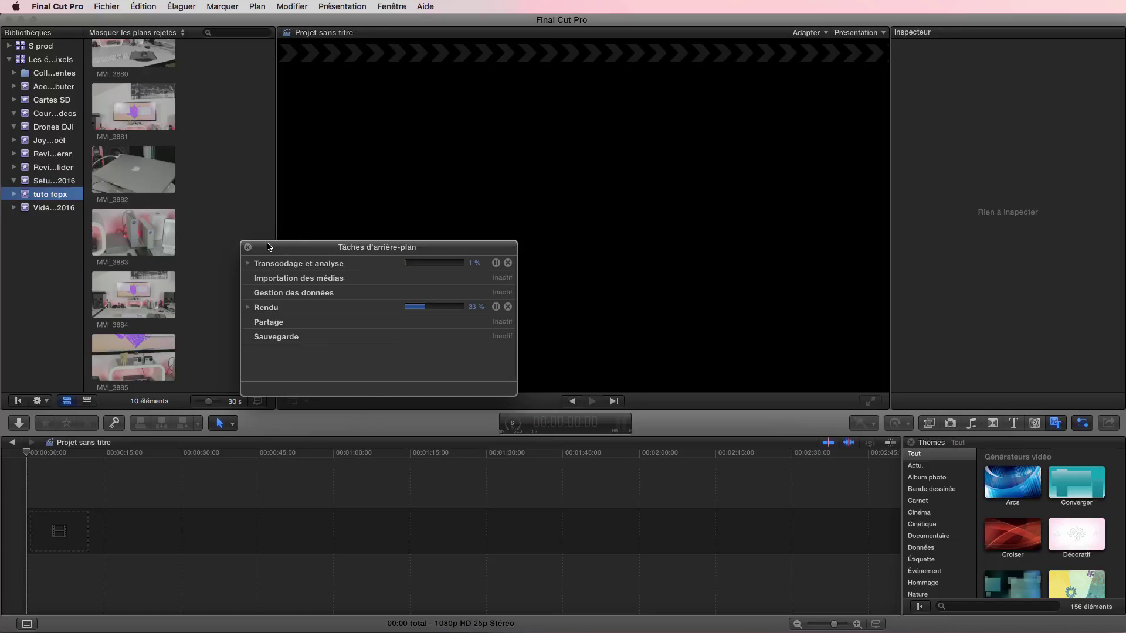
left_click(248, 248)
Step: Select the imported MVI_3878 clip in the tuto fcpx event for inspection
scroll(227, 240, "up", 5)
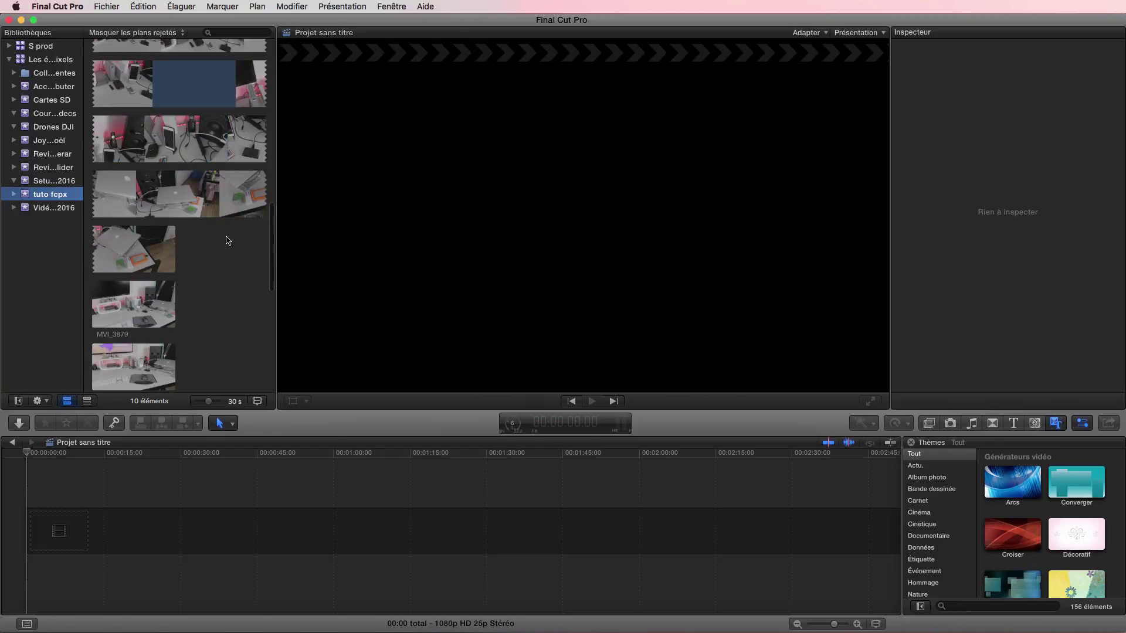
scroll(211, 272, "down", 2)
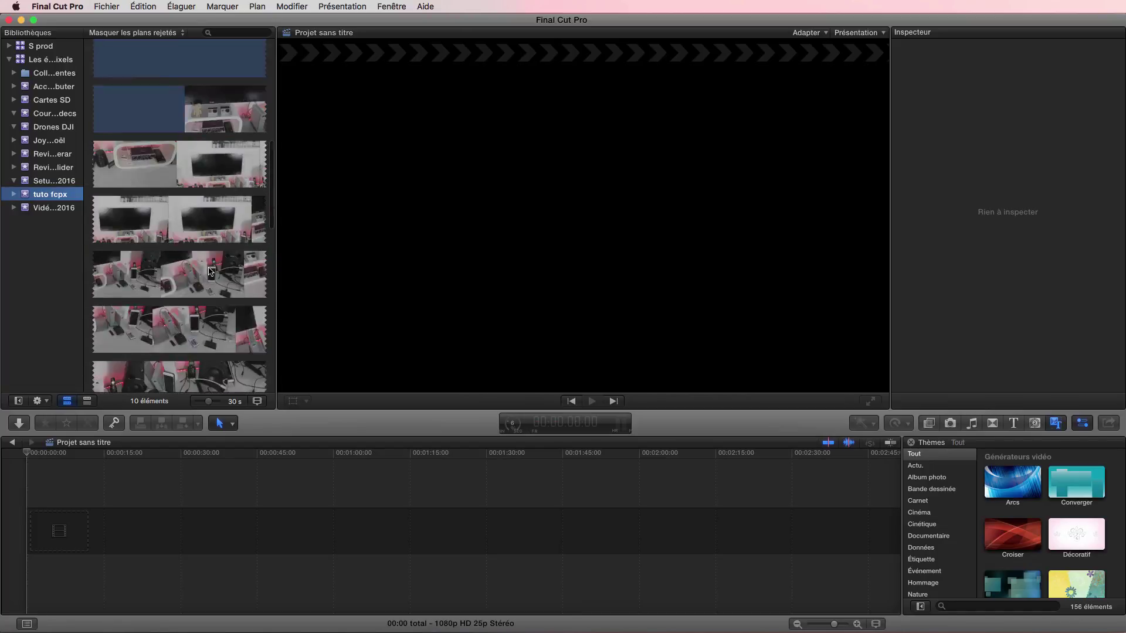
left_click(214, 178)
key("super+4")
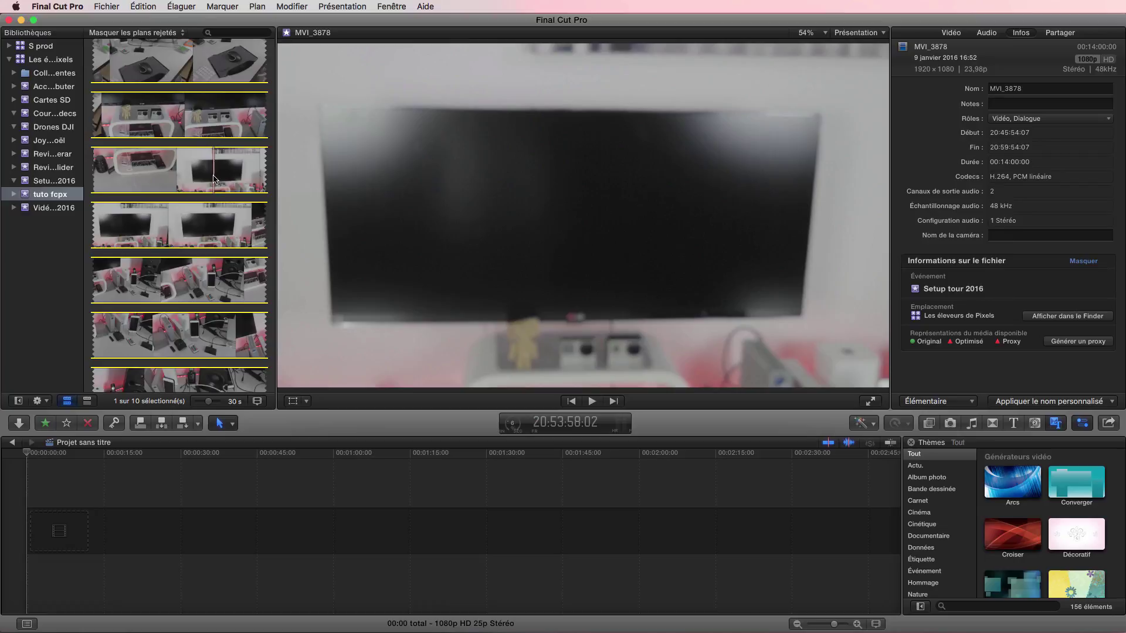
Step: Delete the MVI_3878 clip from the tuto fcpx event
scroll(226, 282, "down", 4)
scroll(226, 282, "up", 8)
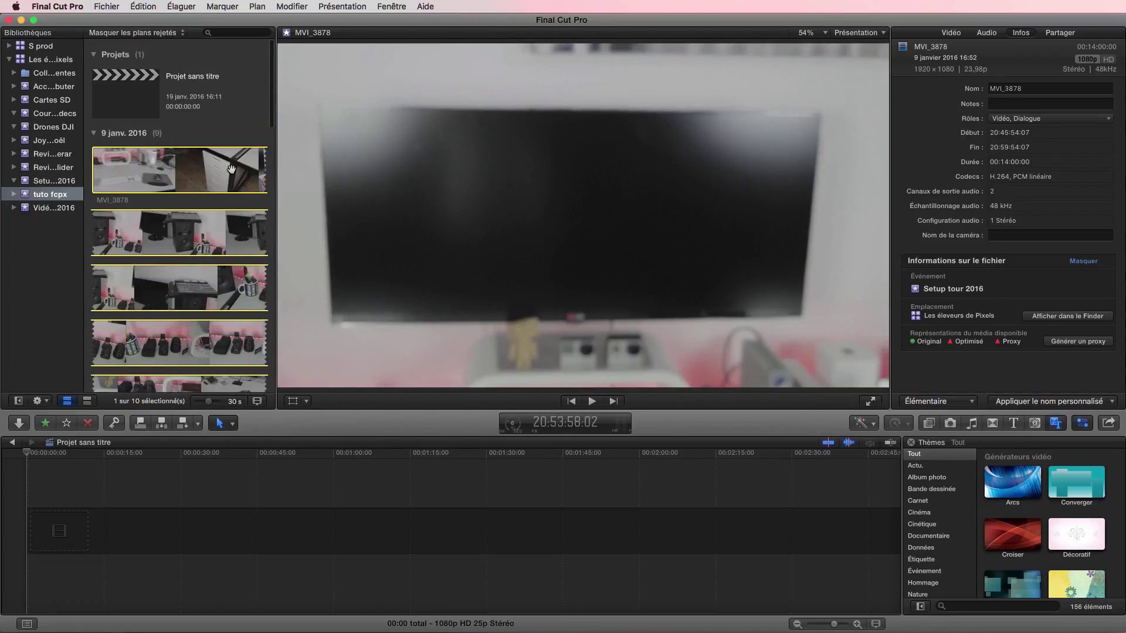
key("i")
key("Delete")
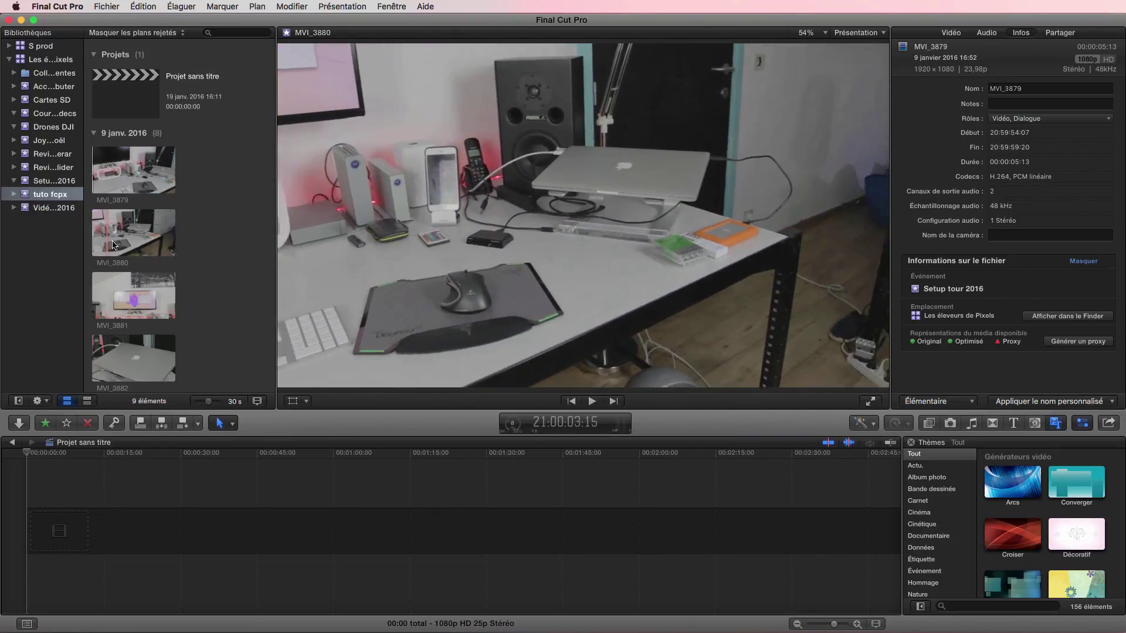
Step: Add the MVI_3880 clip to the start of the empty project timeline and play it from around its middle
left_click(139, 222)
left_click_drag(139, 221, 47, 526)
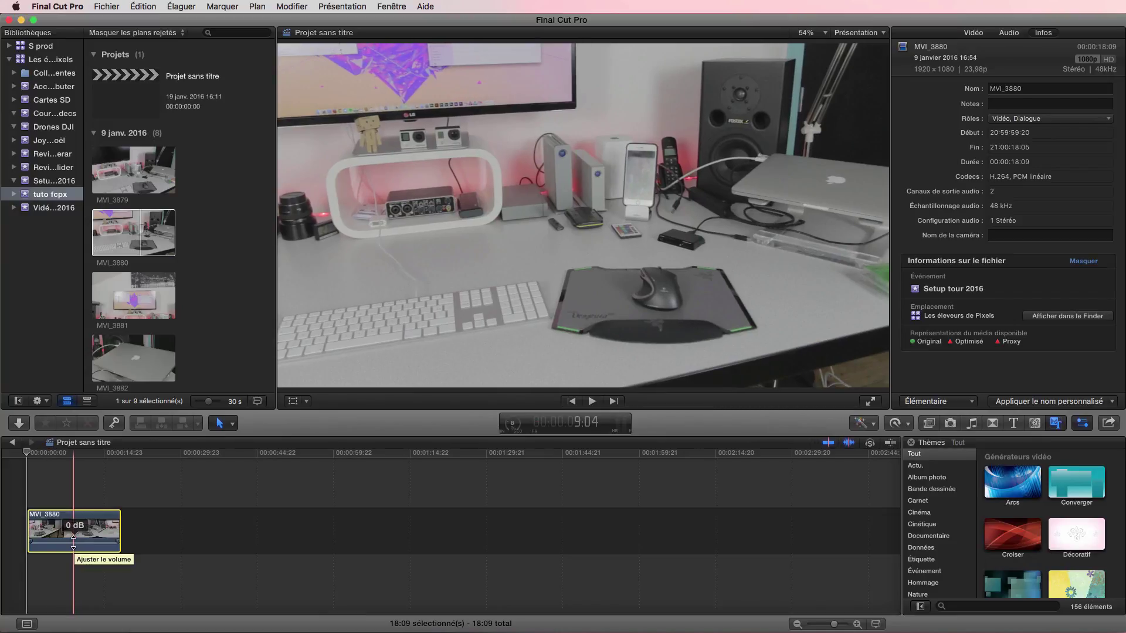
left_click(71, 569)
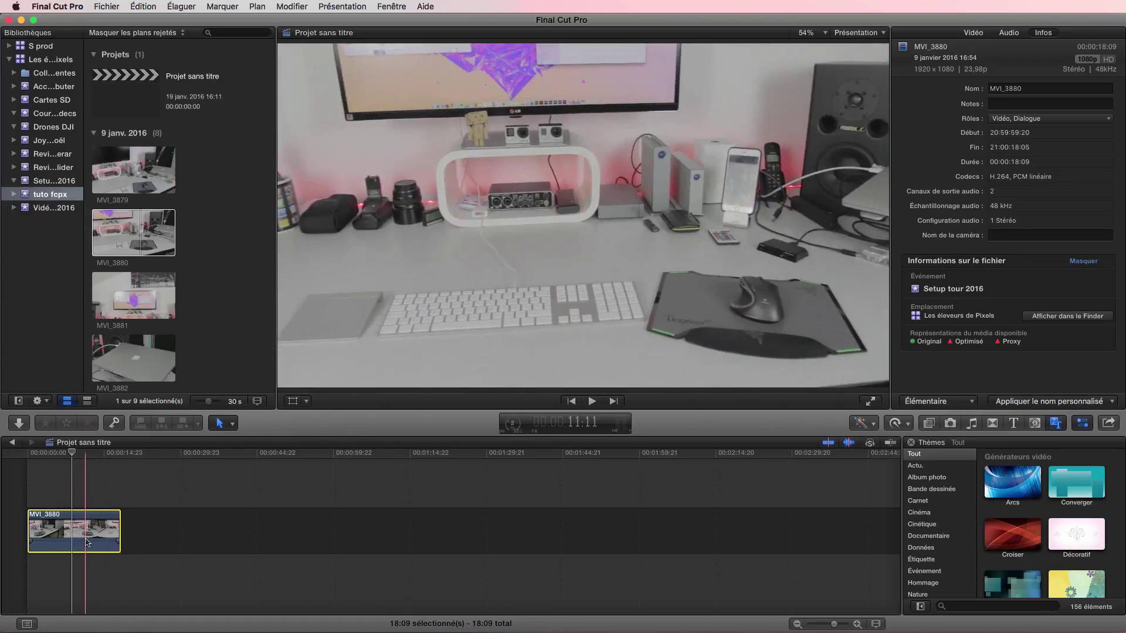
key("space")
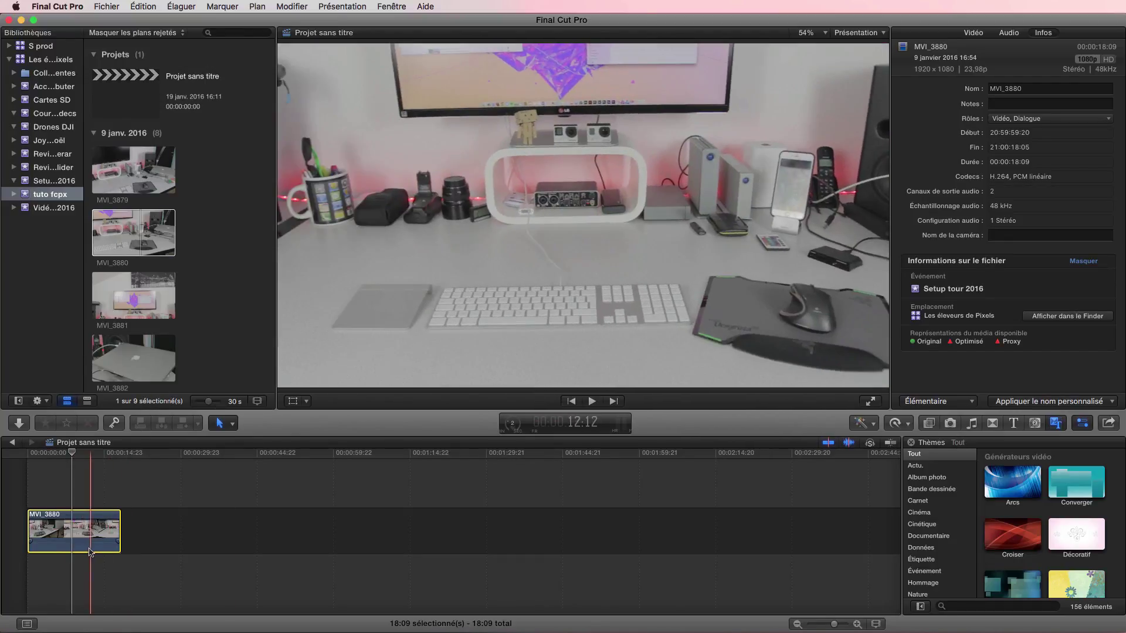
Step: Append the full MVI_3881 and MVI_3882 clips to the timeline after MVI_3880
scroll(212, 313, "down", 1)
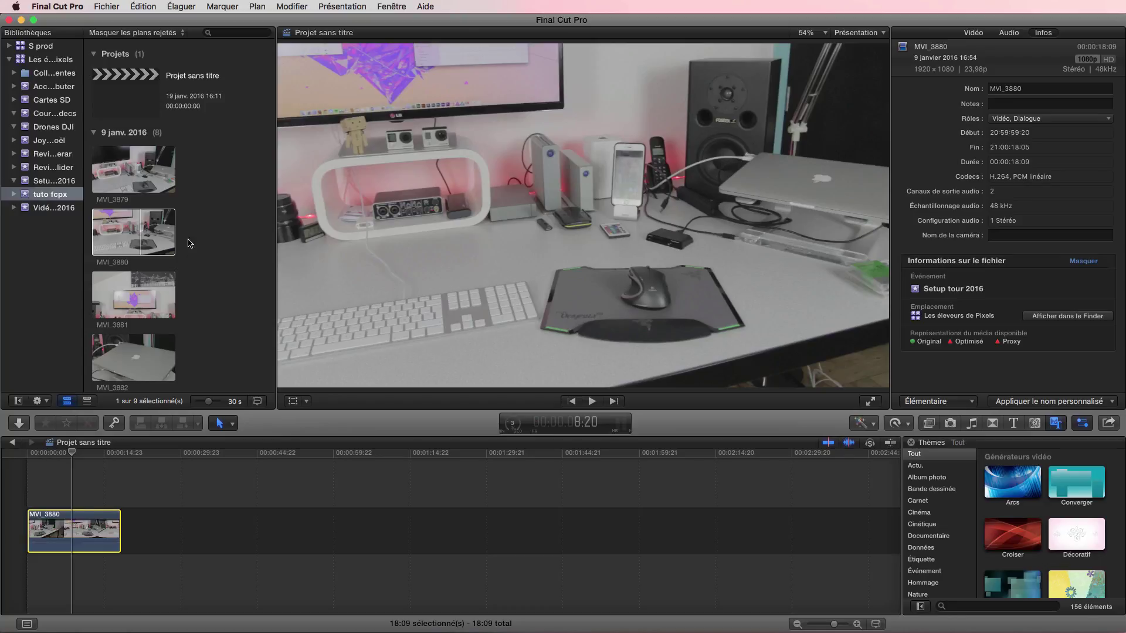
scroll(205, 302, "down", 3)
left_click(137, 272)
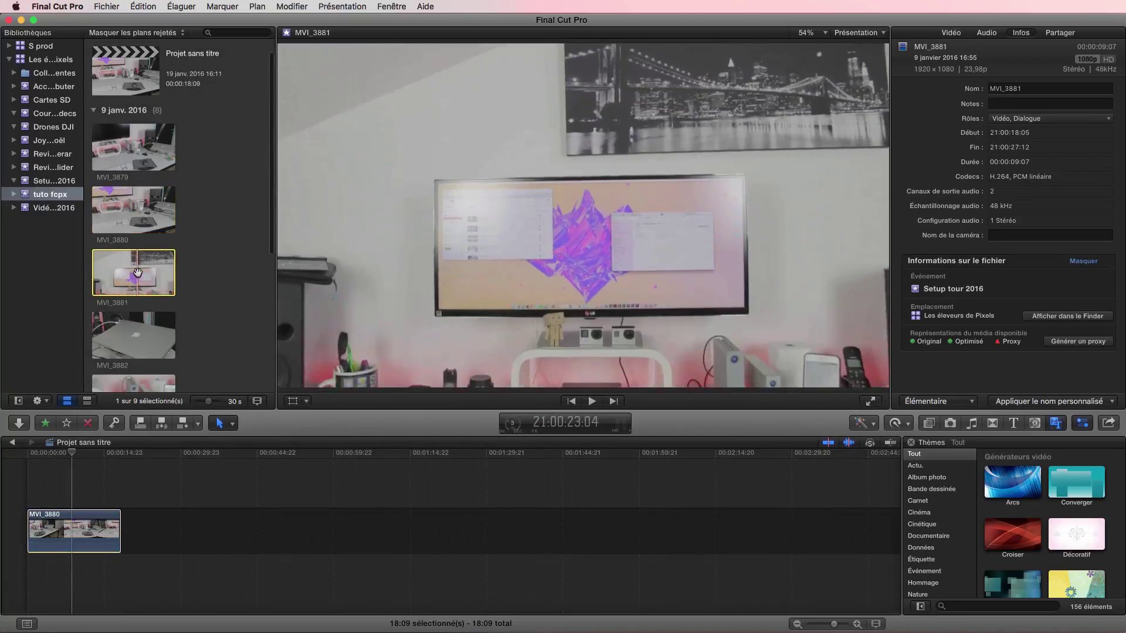
left_click_drag(138, 272, 154, 530)
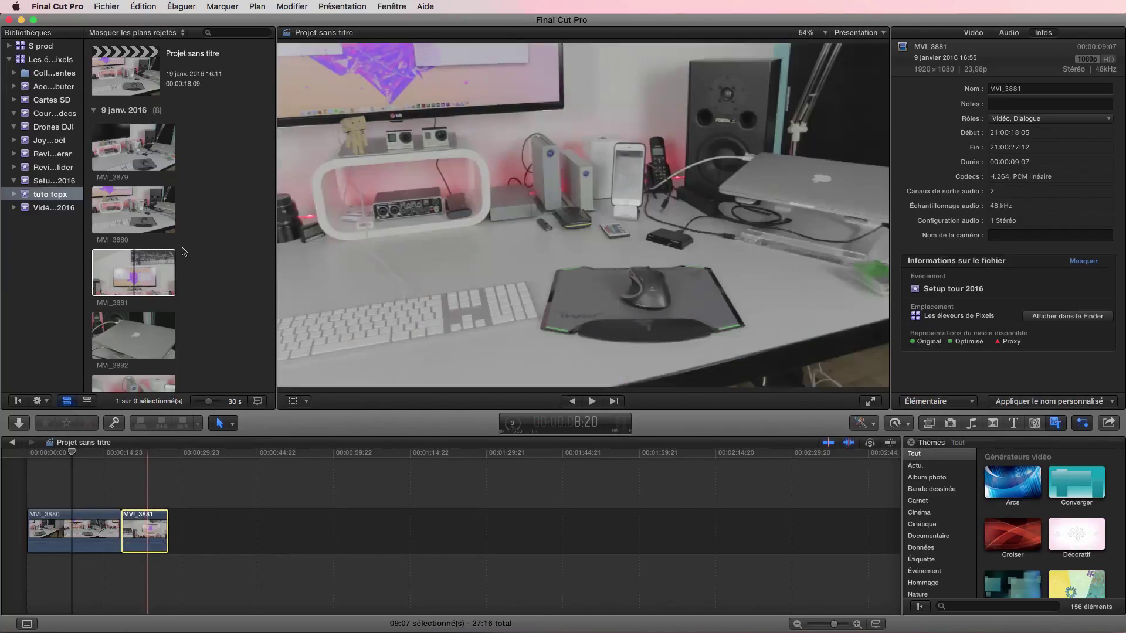
scroll(211, 310, "down", 5)
left_click(117, 228)
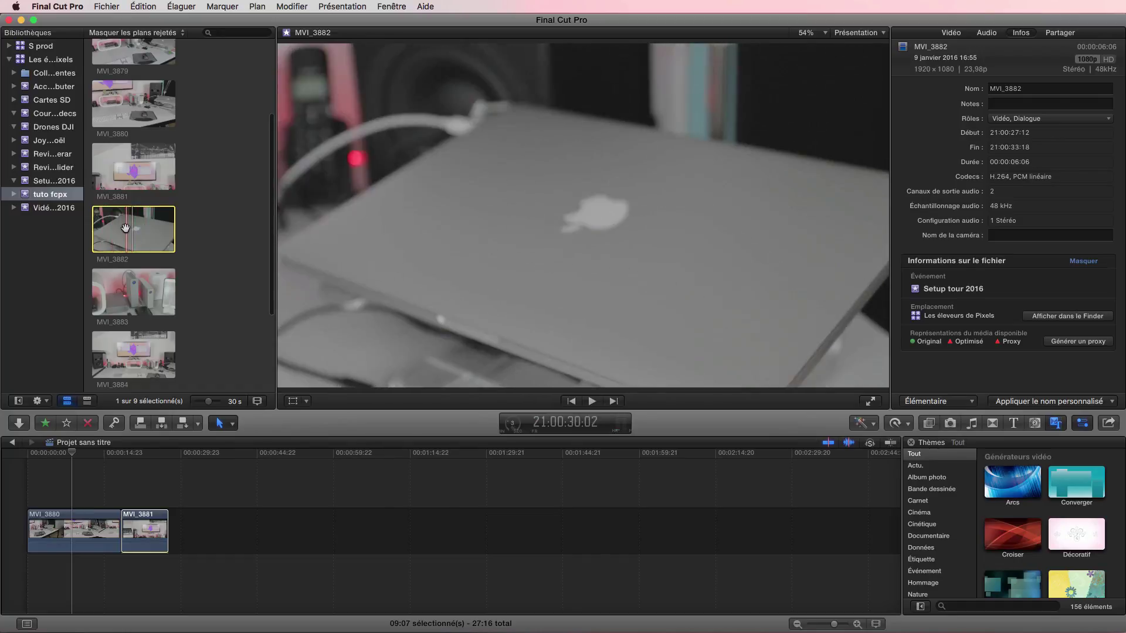
left_click_drag(126, 229, 187, 531)
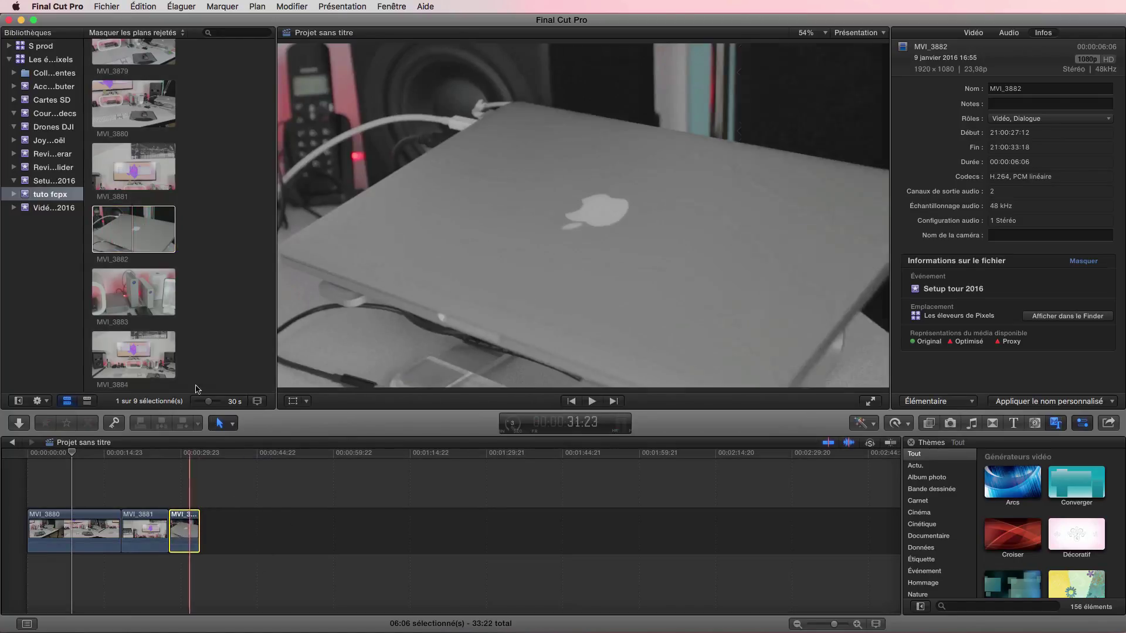
Step: Append an excerpt of about 4 seconds from the middle of MVI_3884 after MVI_3882 on the timeline
scroll(209, 228, "down", 5)
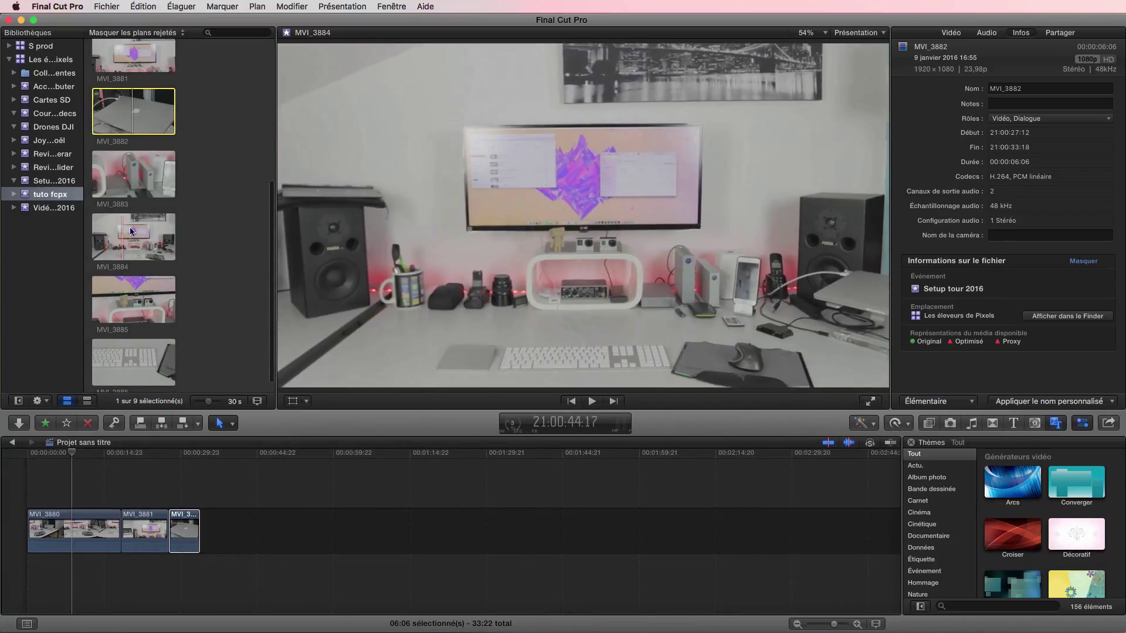
left_click(134, 234)
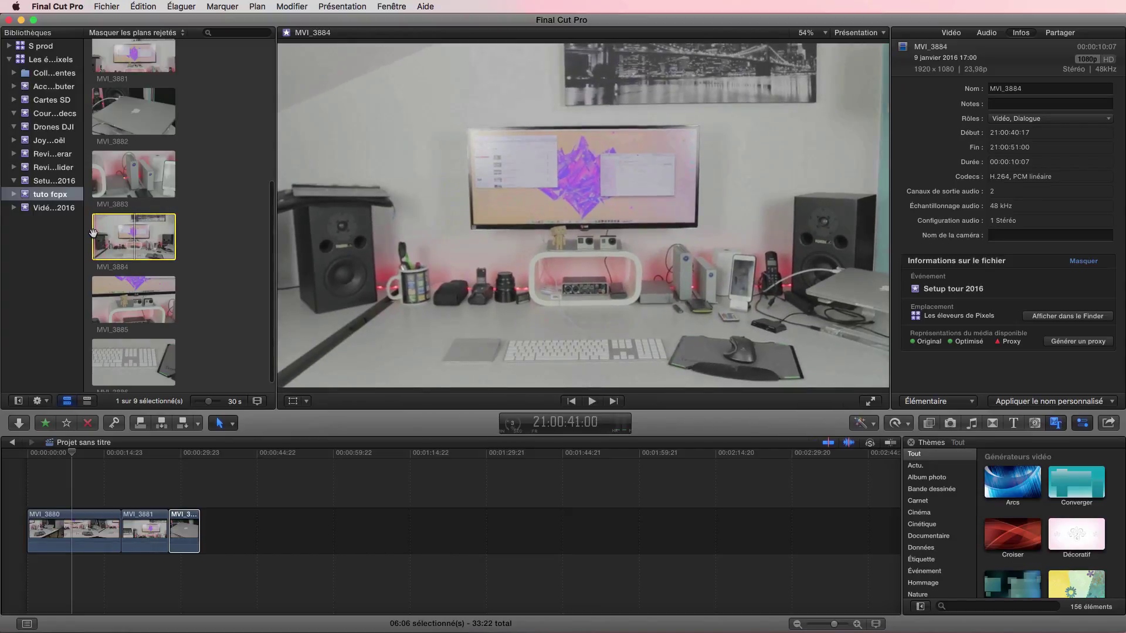
left_click_drag(92, 234, 212, 528)
scroll(216, 278, "down", 1)
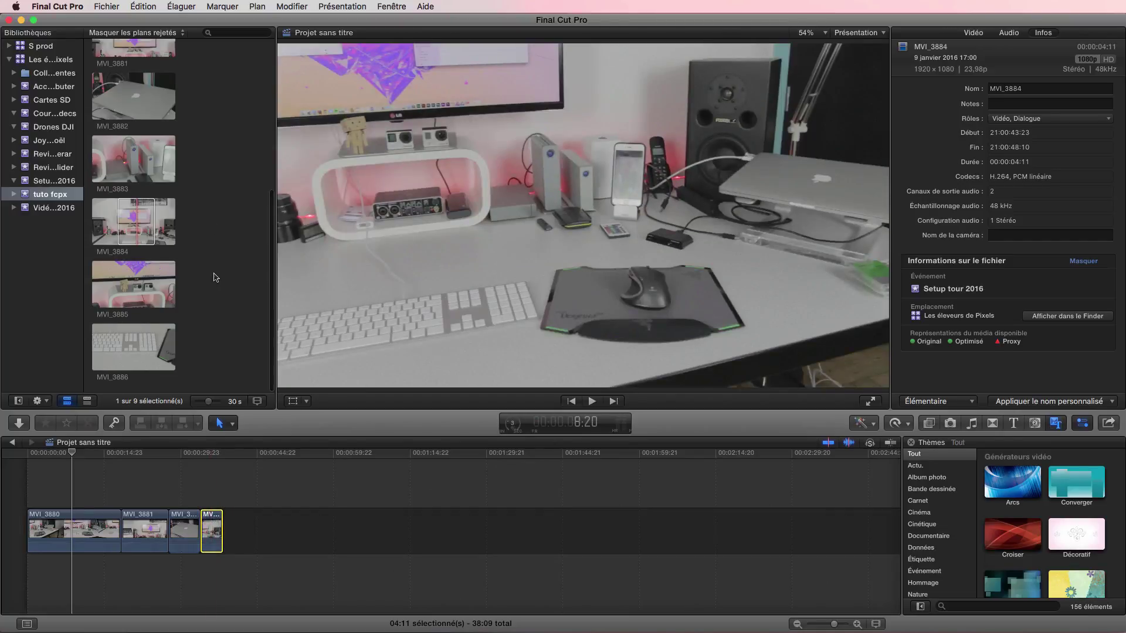
Step: Append an excerpt of about 5 seconds from MVI_3885, followed by the full MVI_3886 clip, to the end of the timeline
left_click(134, 283)
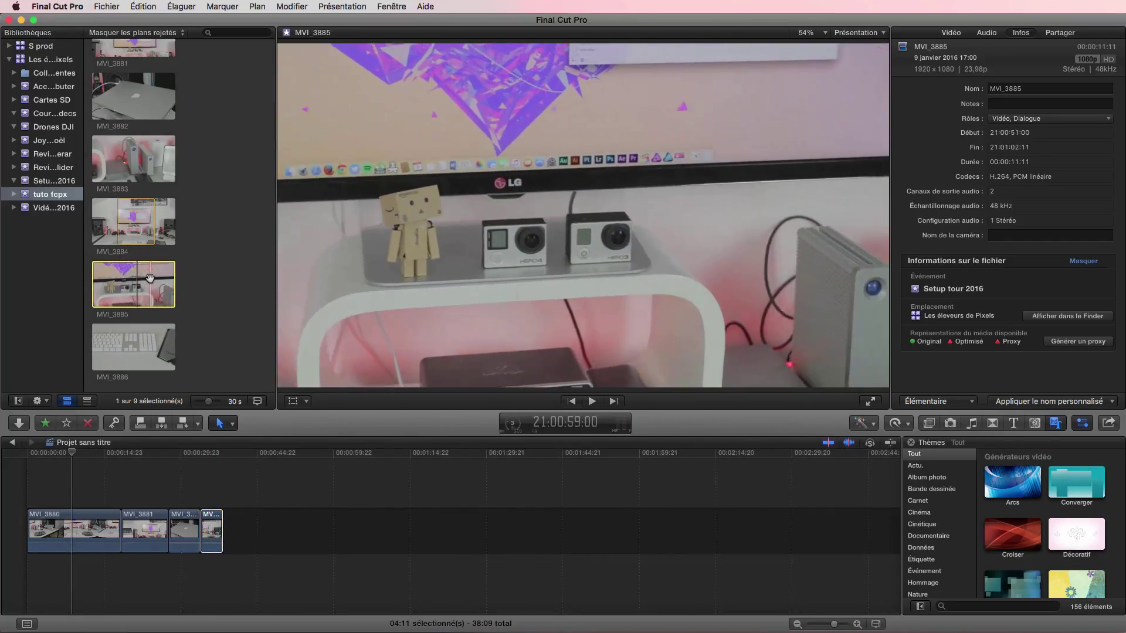
left_click_drag(93, 283, 241, 519)
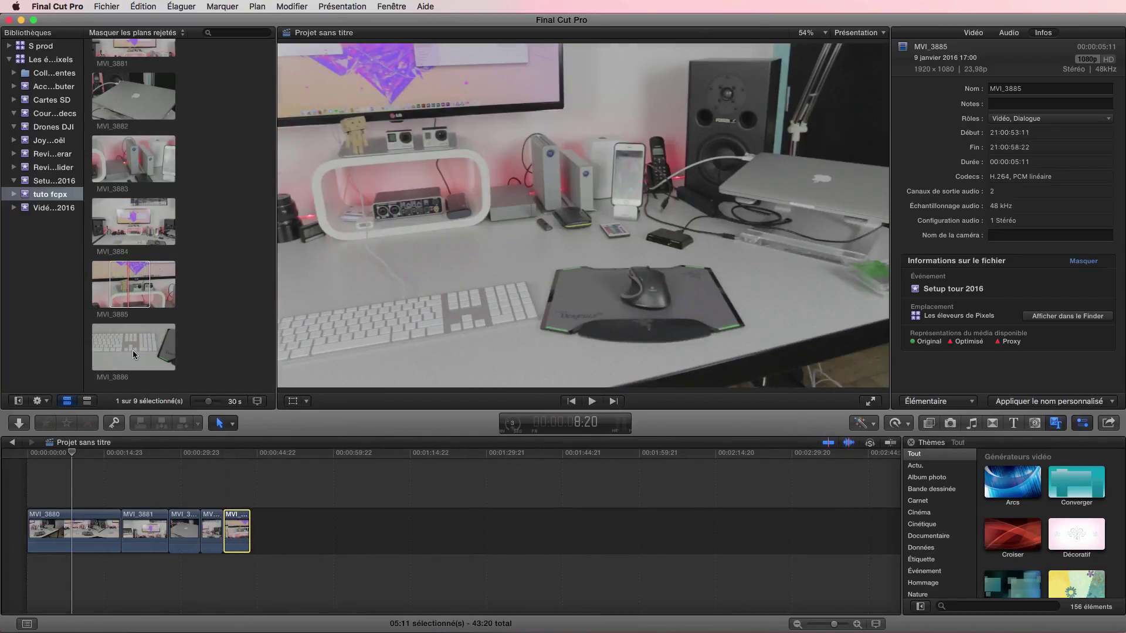
left_click(133, 354)
left_click_drag(128, 347, 272, 520)
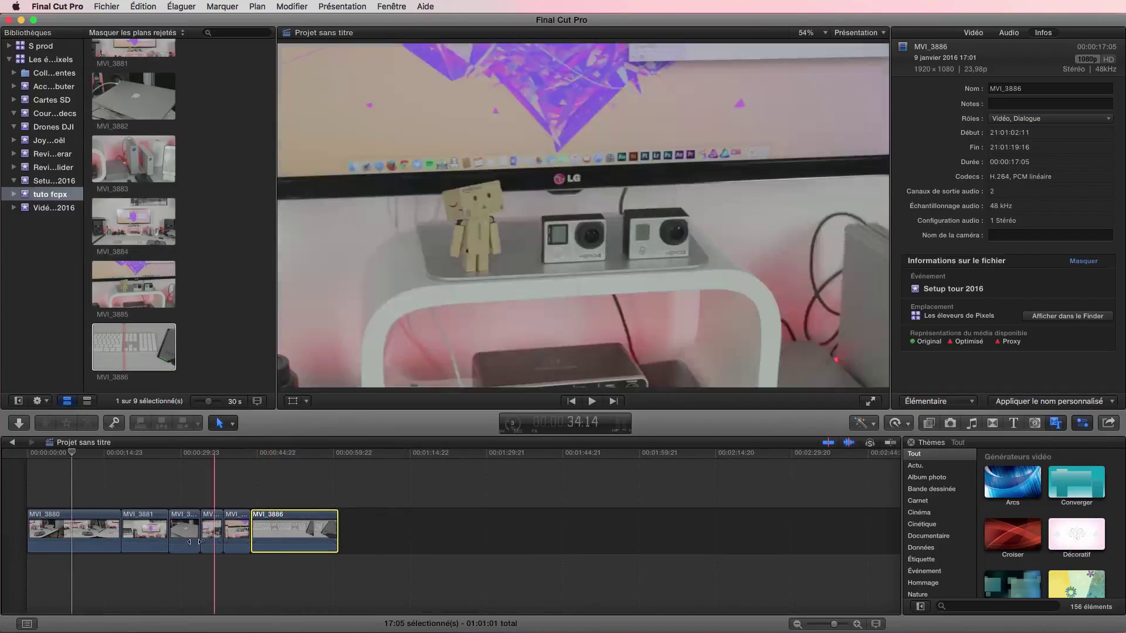
Step: Select MVI_3880 on the timeline and show its color adjustment controls (réglage colorimétrique)
left_click_drag(186, 543, 186, 565)
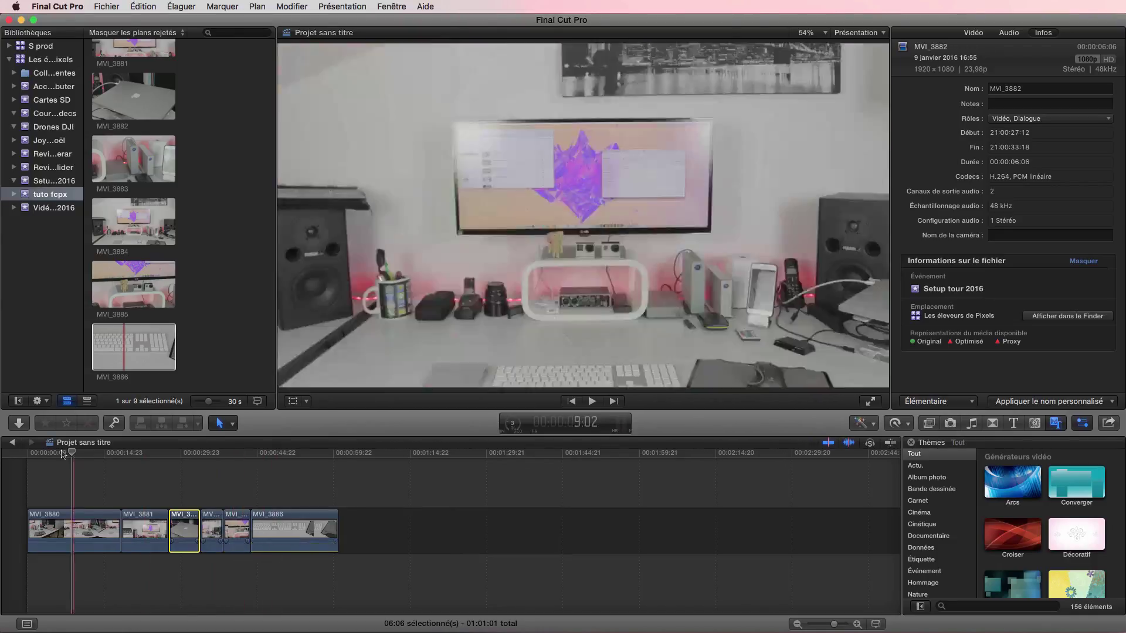
left_click(51, 526)
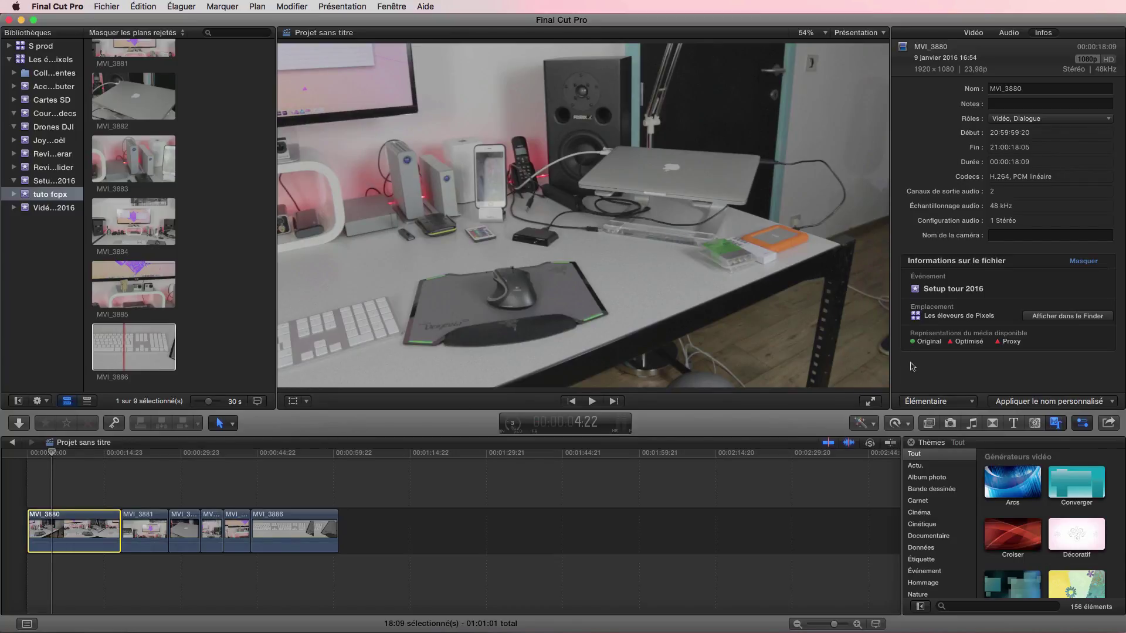
left_click(973, 33)
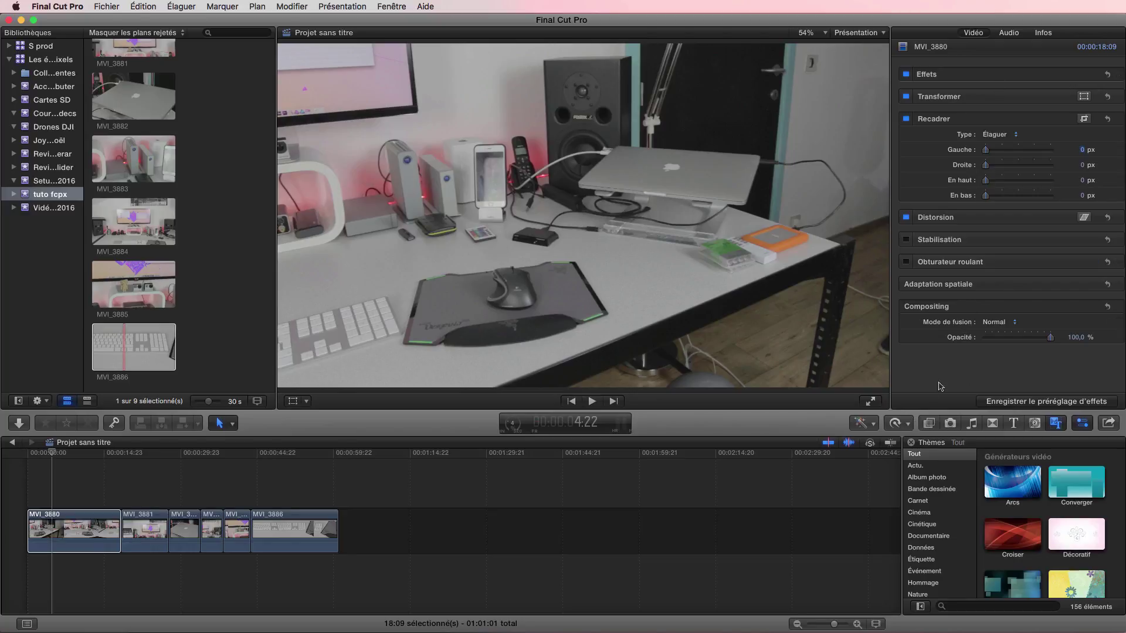
left_click(873, 427)
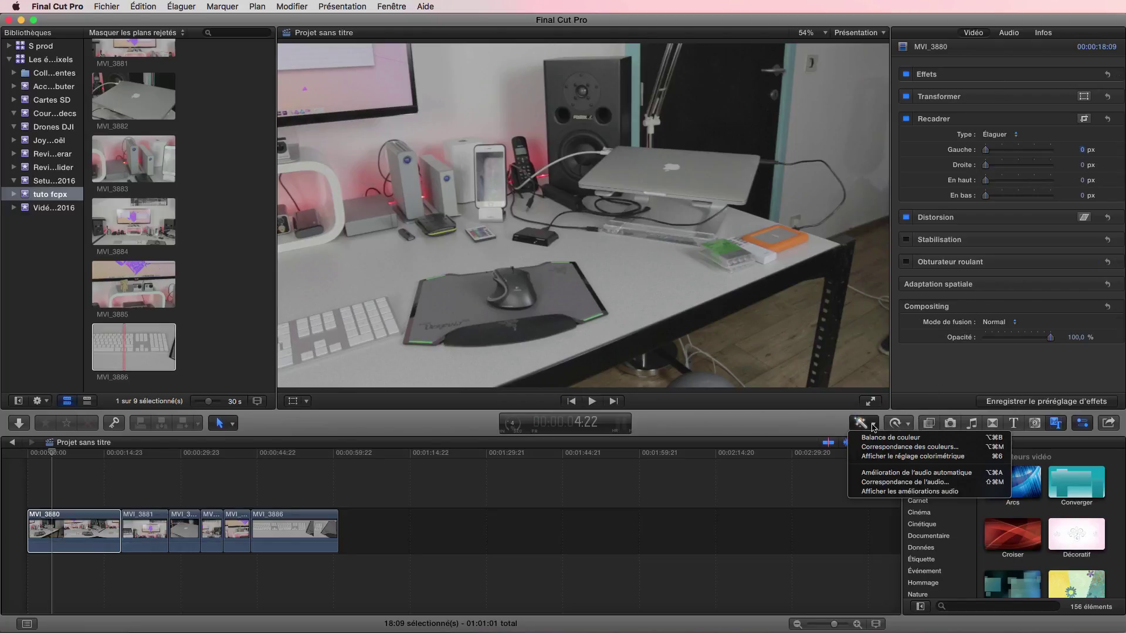
left_click(837, 426)
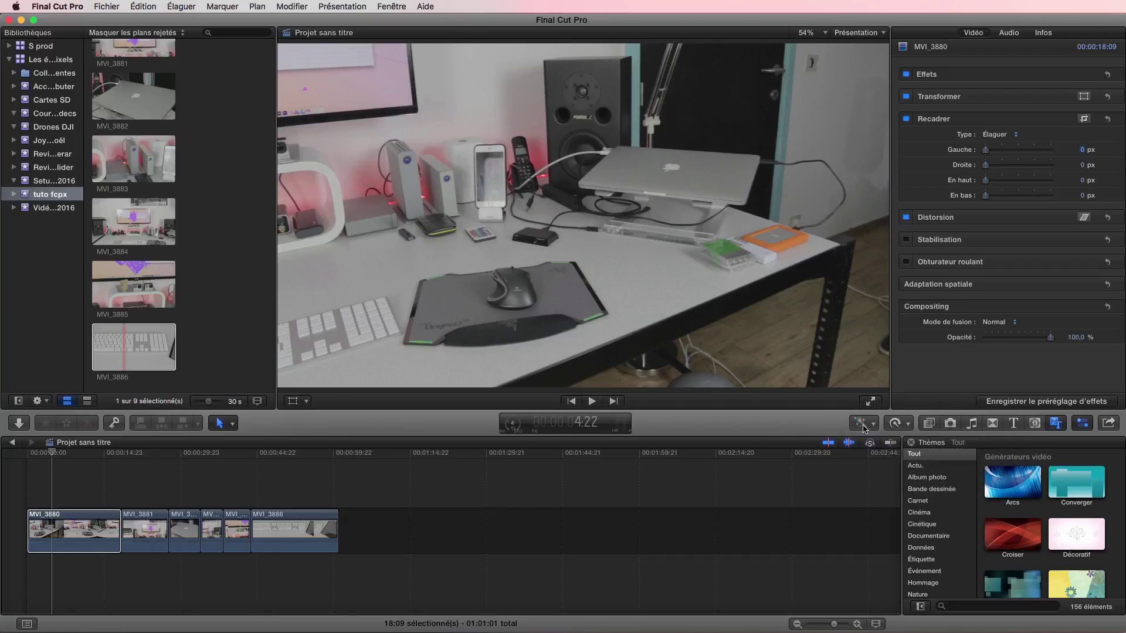
left_click(866, 427)
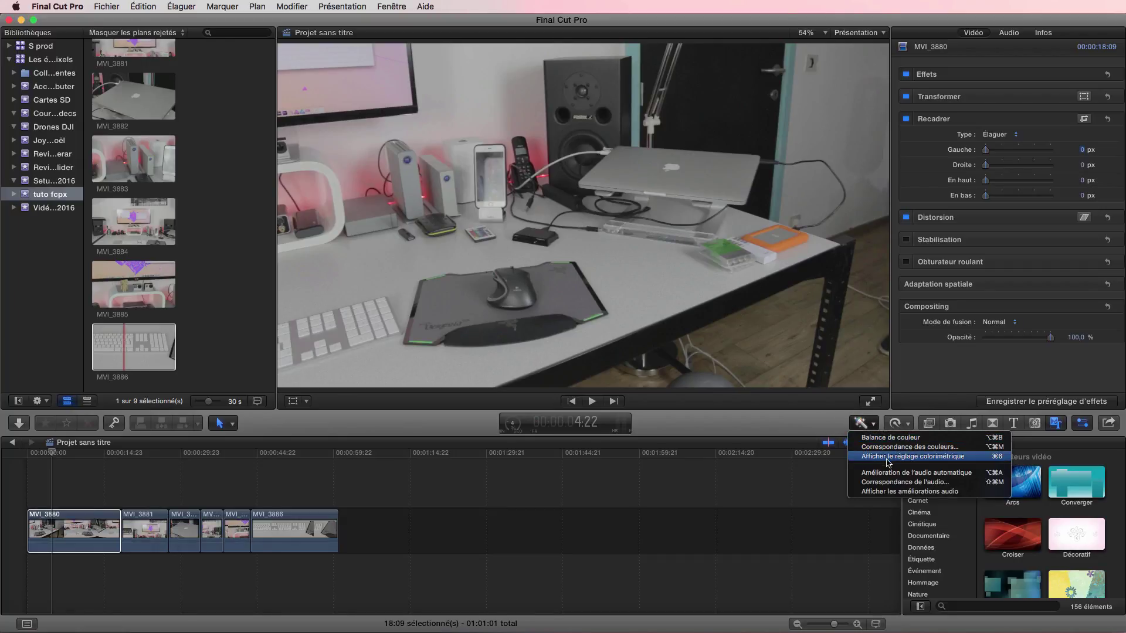
left_click(915, 458)
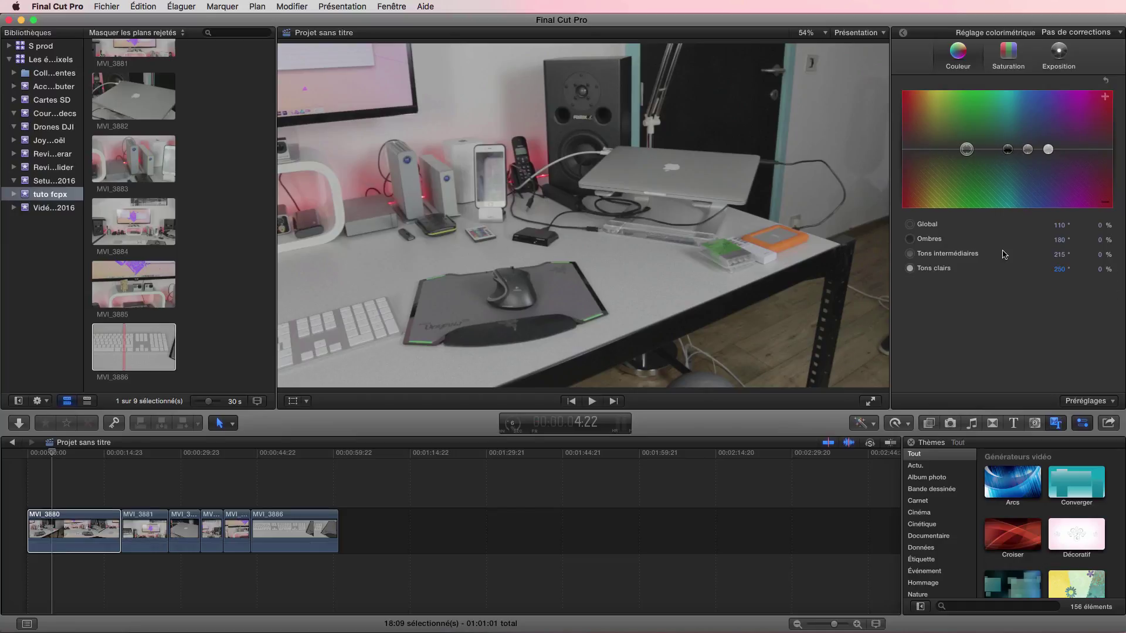
Step: Try a turquoise tint of about 47 % on the shadows of MVI_3880, and reset the color adjustments
left_click_drag(967, 150, 1014, 130)
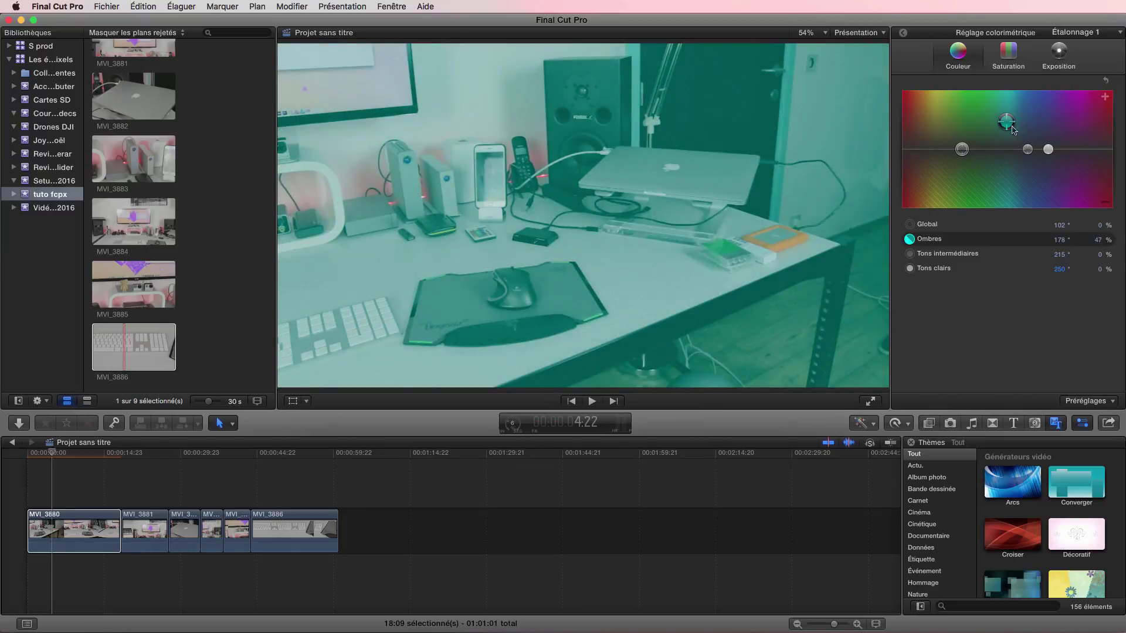
left_click(1107, 82)
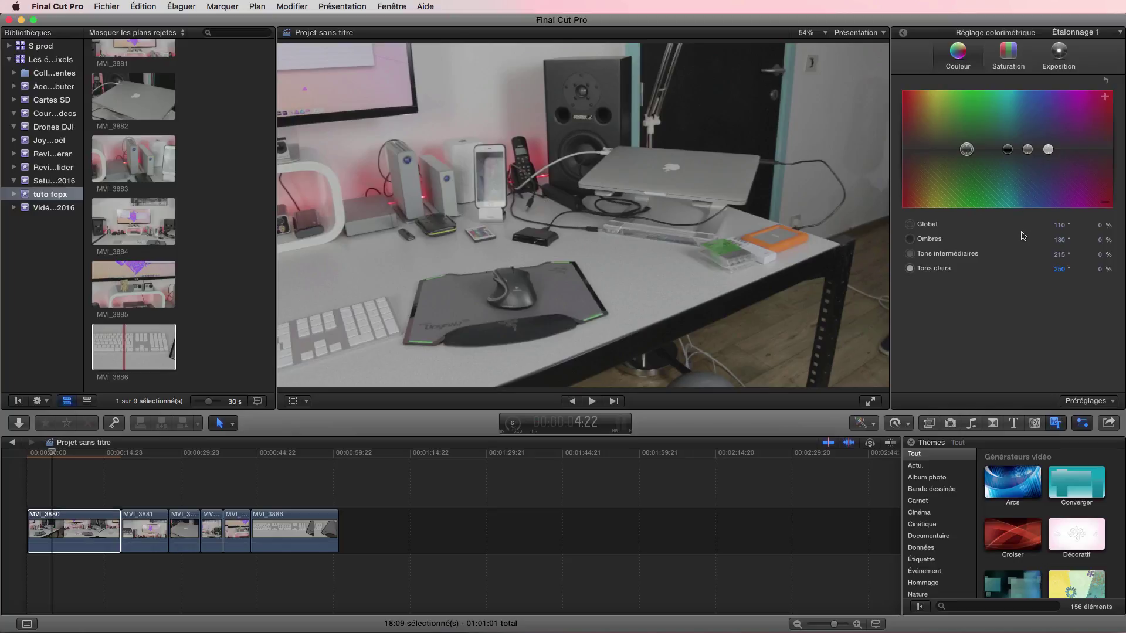
Step: Try different saturation levels for the global, shadow, midtone and highlight controls of MVI_3880, and reset the saturation
left_click(1013, 56)
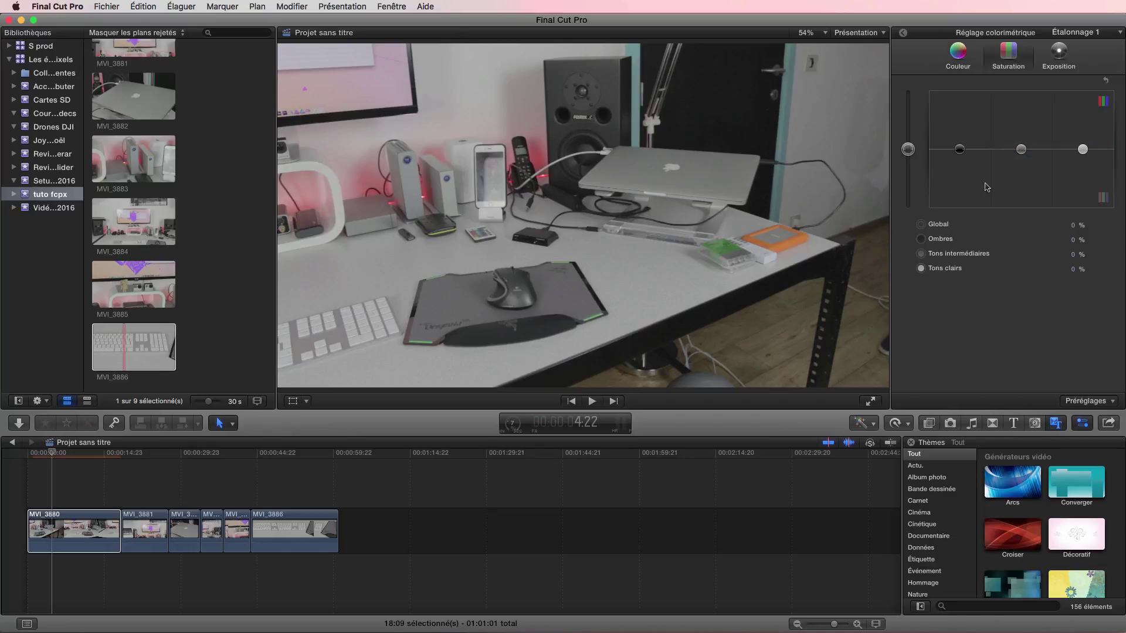
mouse_move(909, 151)
left_mouse_down()
mouse_move(924, 87)
mouse_move(910, 97)
mouse_move(912, 152)
left_mouse_up()
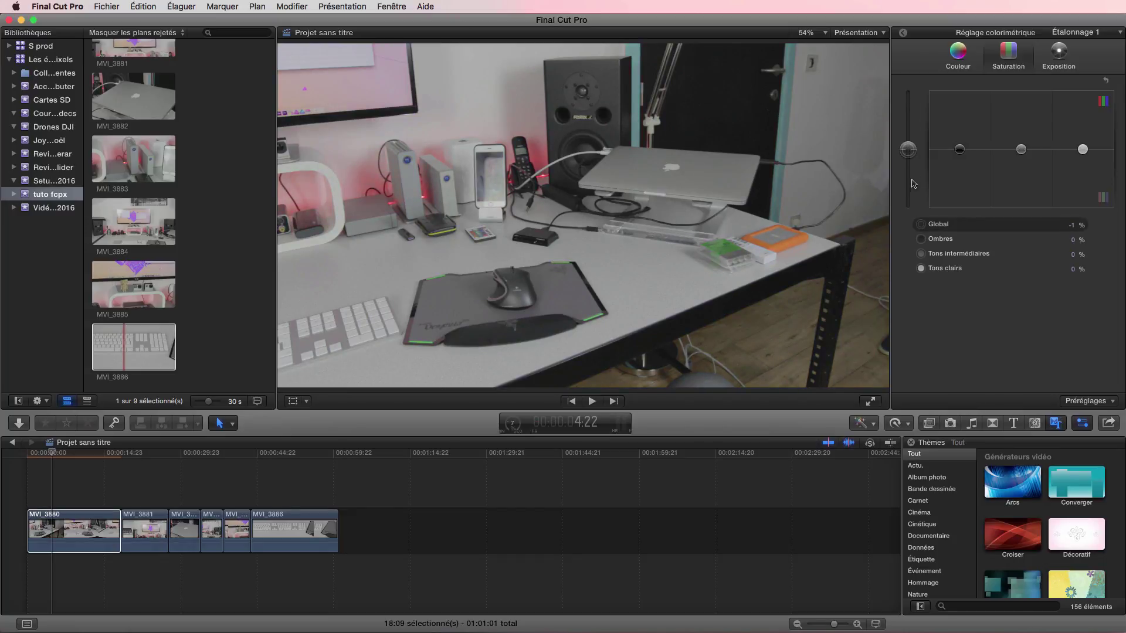
left_click_drag(908, 150, 910, 138)
left_click_drag(911, 141, 958, 123)
left_click_drag(1021, 149, 1022, 185)
left_click_drag(1083, 150, 1082, 126)
left_click_drag(960, 122, 961, 151)
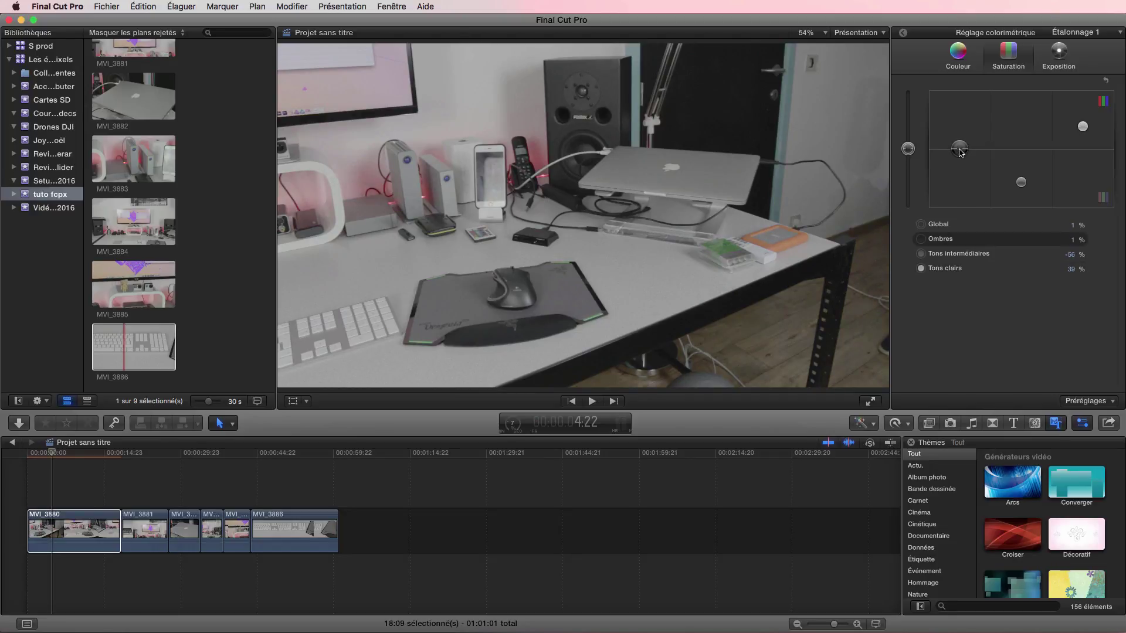
left_click(1105, 82)
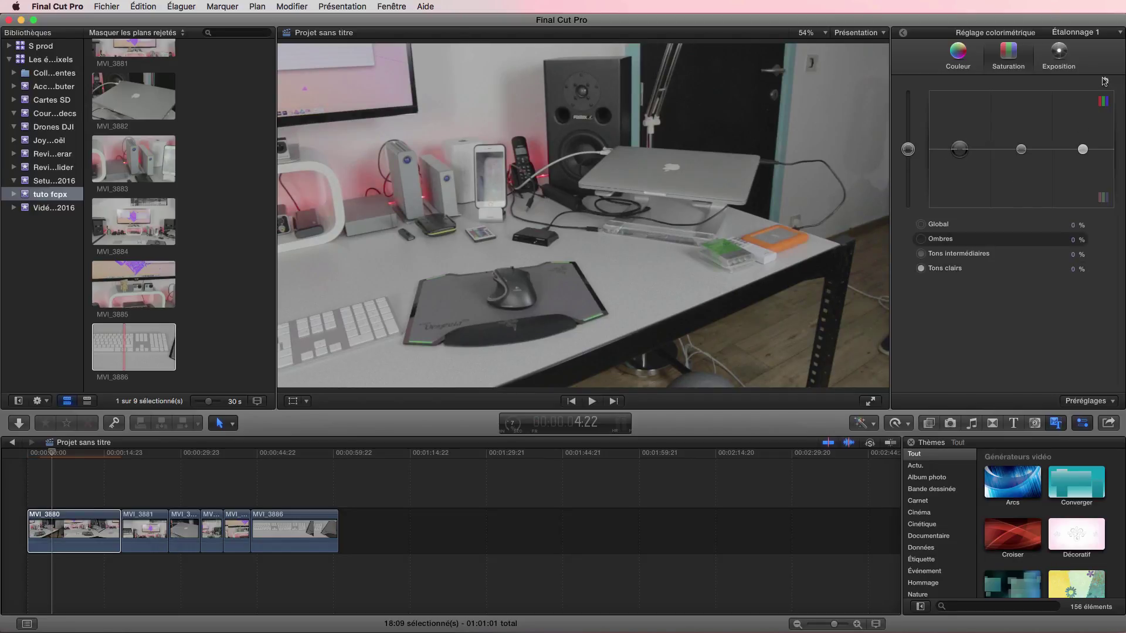
Step: Raise the global saturation of MVI_3880 to 36 %, trying 10 % on the shadows before setting them back to 0 %
left_click_drag(908, 150, 912, 131)
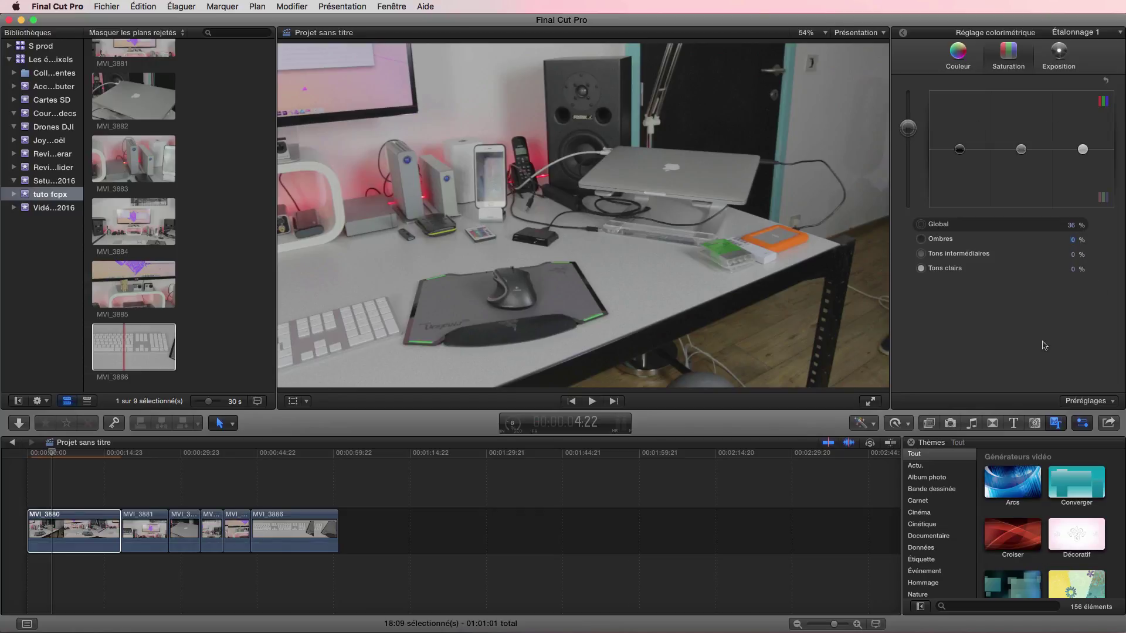
type("10")
key("Return")
type("0")
key("Return")
Step: Adjust the exposure of MVI_3880 to -4 % for shadows, 9 % for midtones and 23 % for highlights, keeping global at 0 %
left_click(1061, 53)
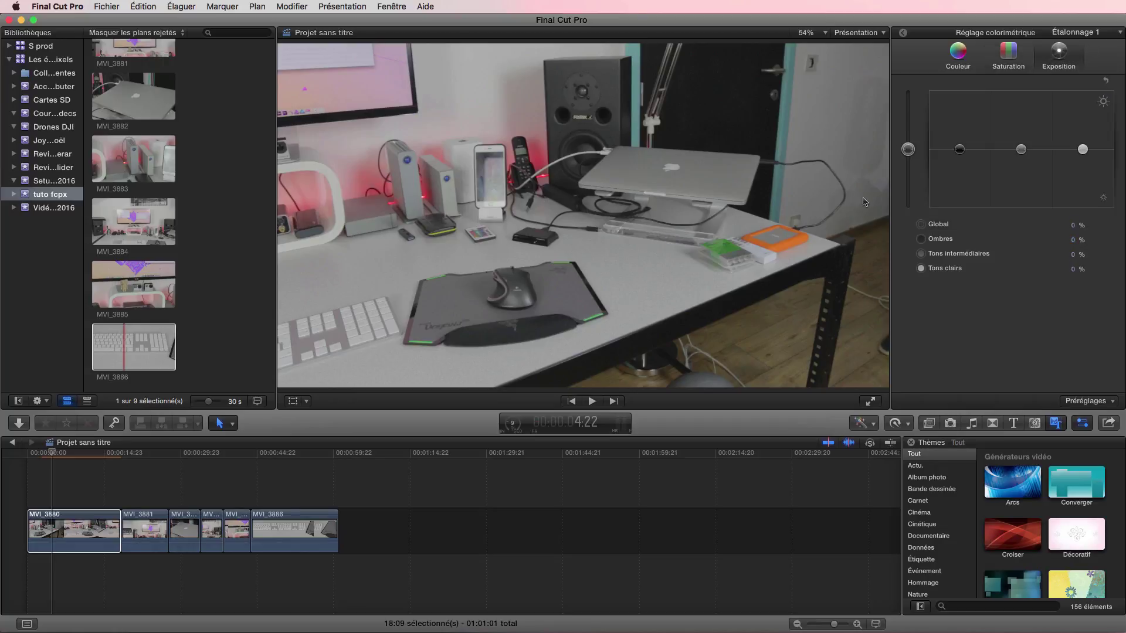
mouse_move(909, 151)
left_mouse_down()
mouse_move(922, 97)
mouse_move(925, 154)
left_mouse_up()
left_click_drag(956, 156, 962, 143)
left_click_drag(1082, 151, 1086, 143)
left_click_drag(962, 142, 1082, 137)
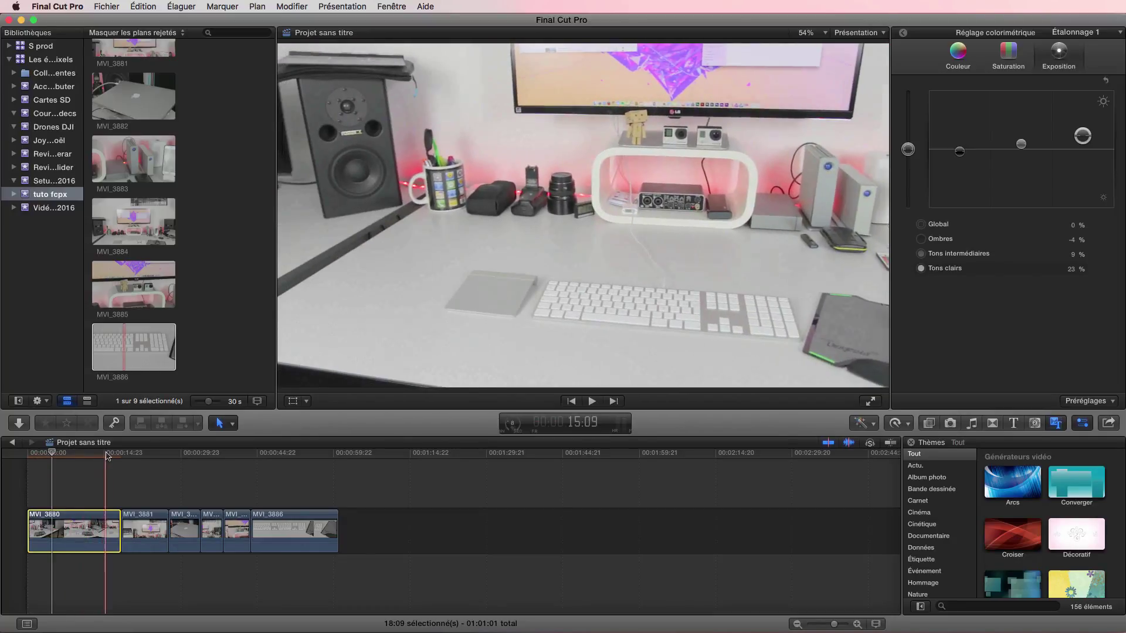
Step: Pause the rendering job in the background tasks window and close the window
left_click(512, 423)
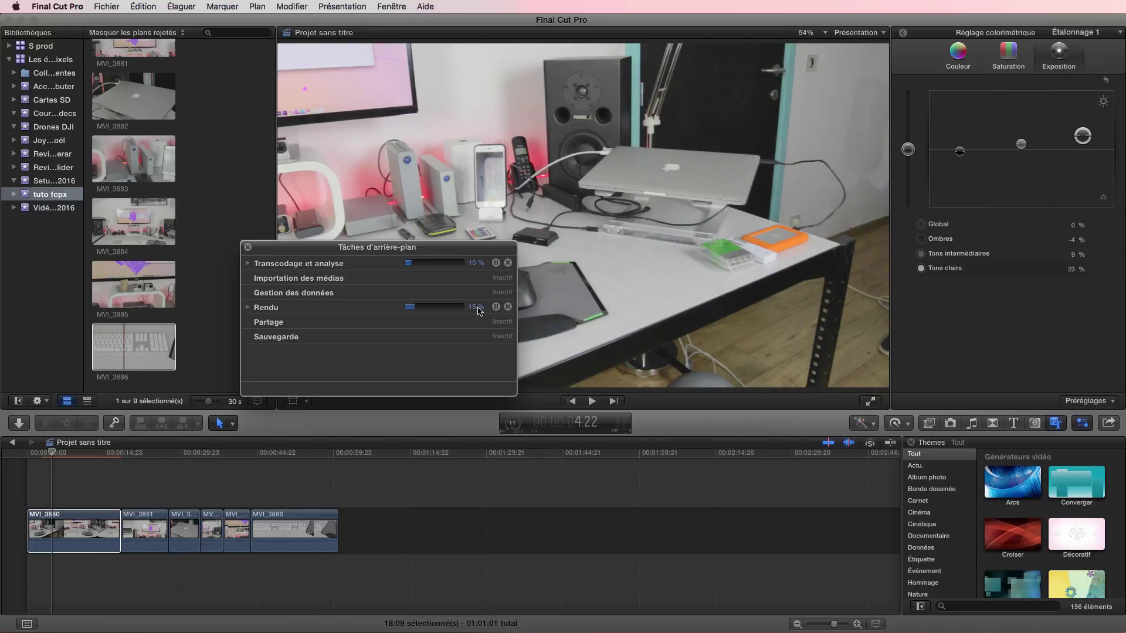
left_click(495, 307)
left_click(247, 247)
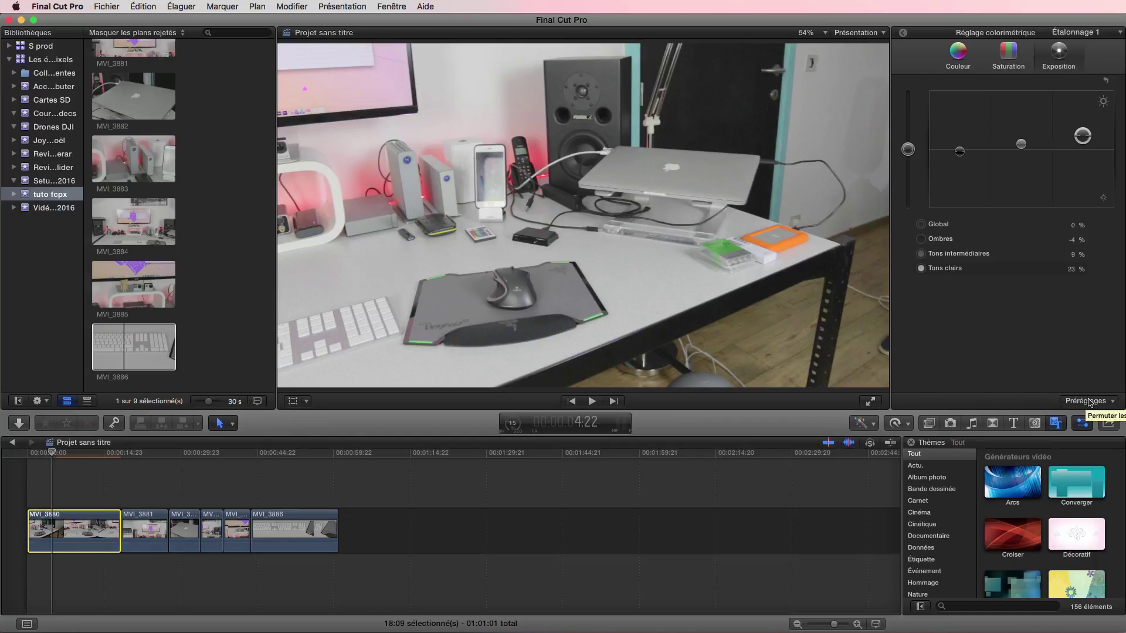
Step: Try the Contraste and Printanier color presets, followed by a brighter one, on MVI_3880
left_click(1111, 404)
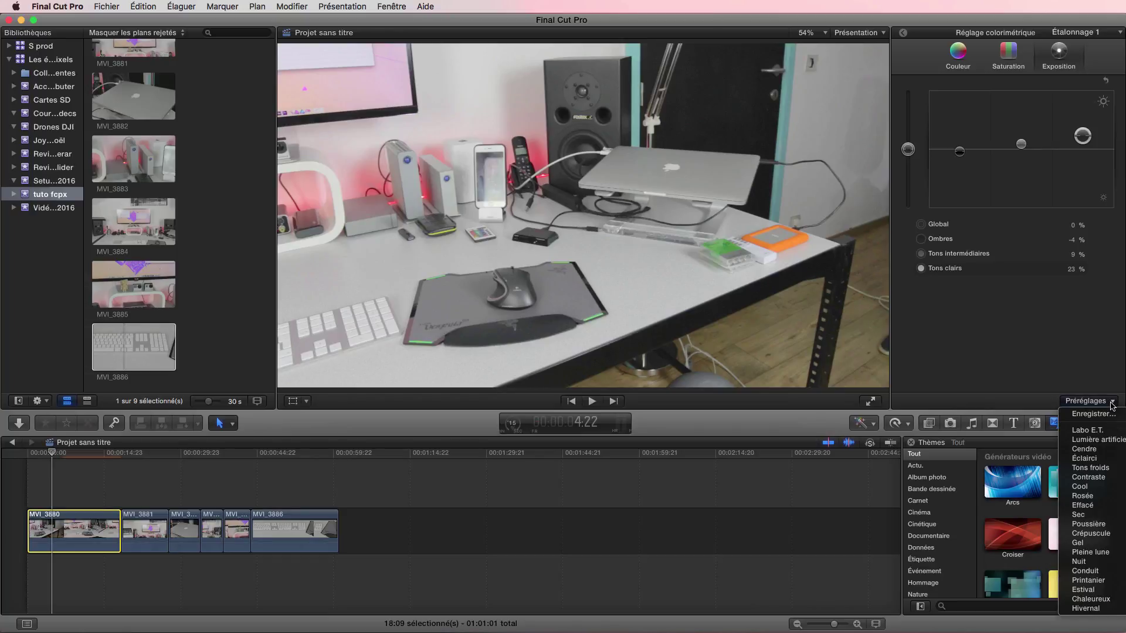
left_click(1089, 477)
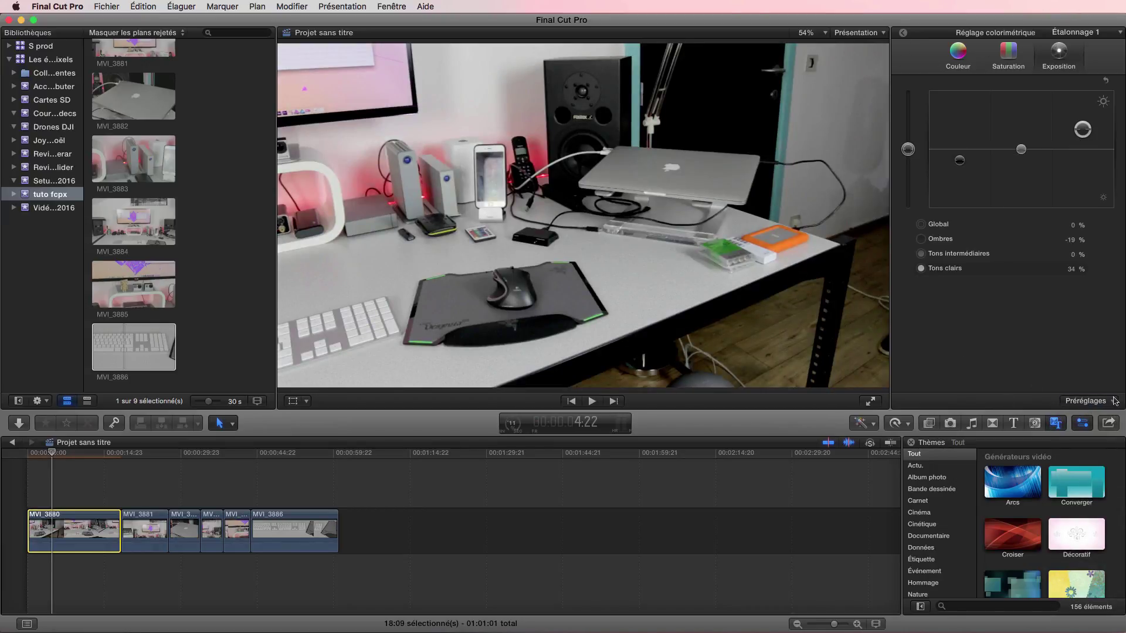
left_click(1113, 401)
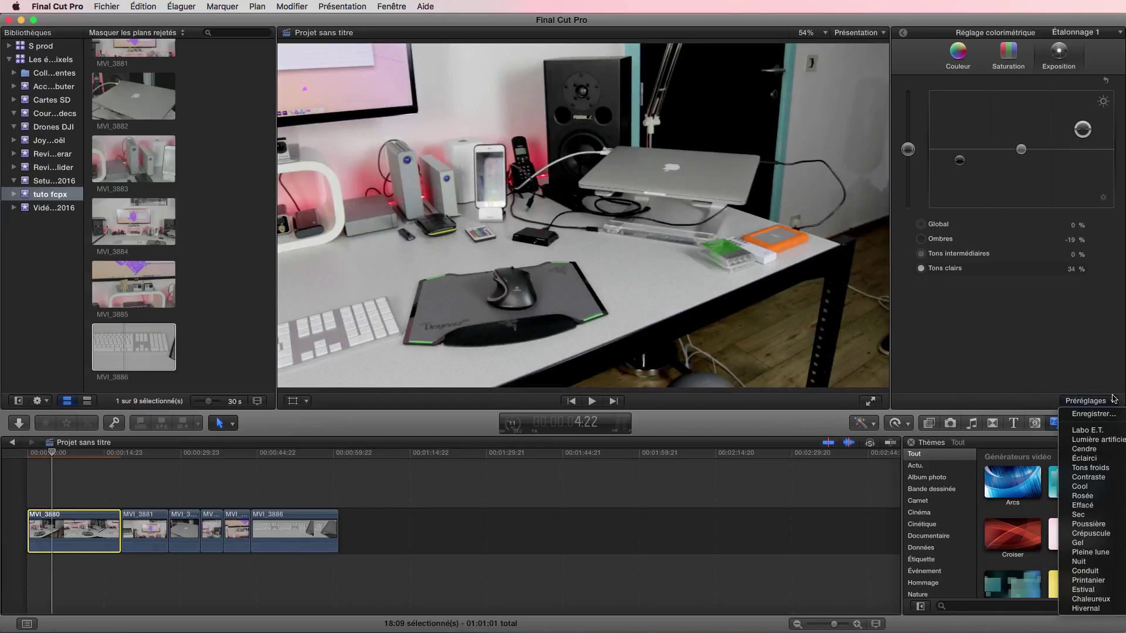
left_click(1089, 580)
left_click(1080, 404)
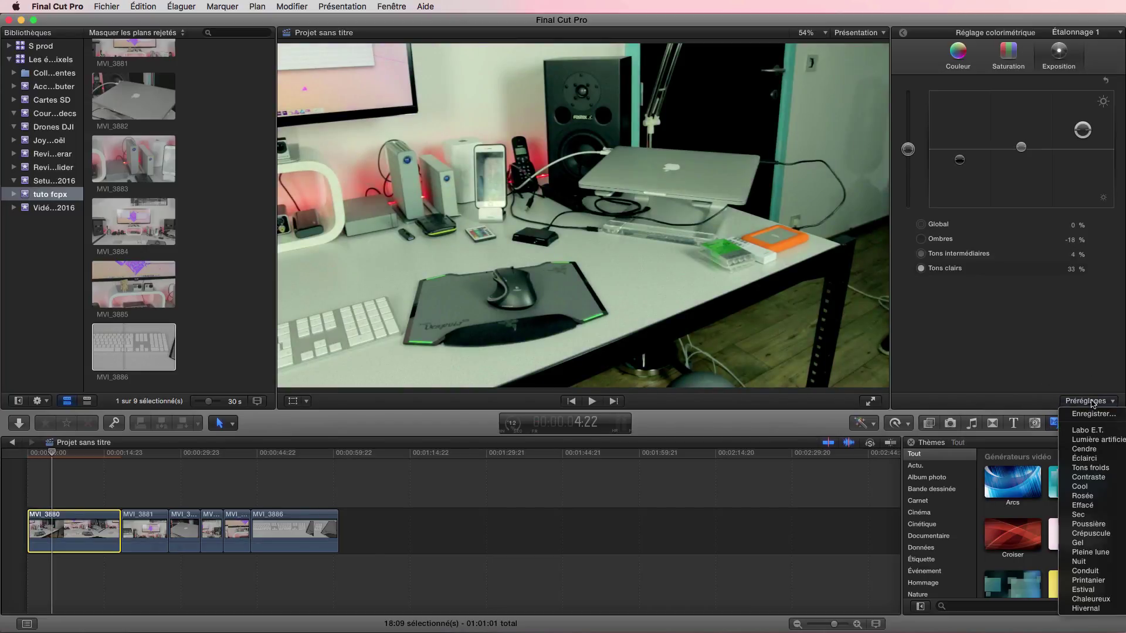
left_click(1096, 464)
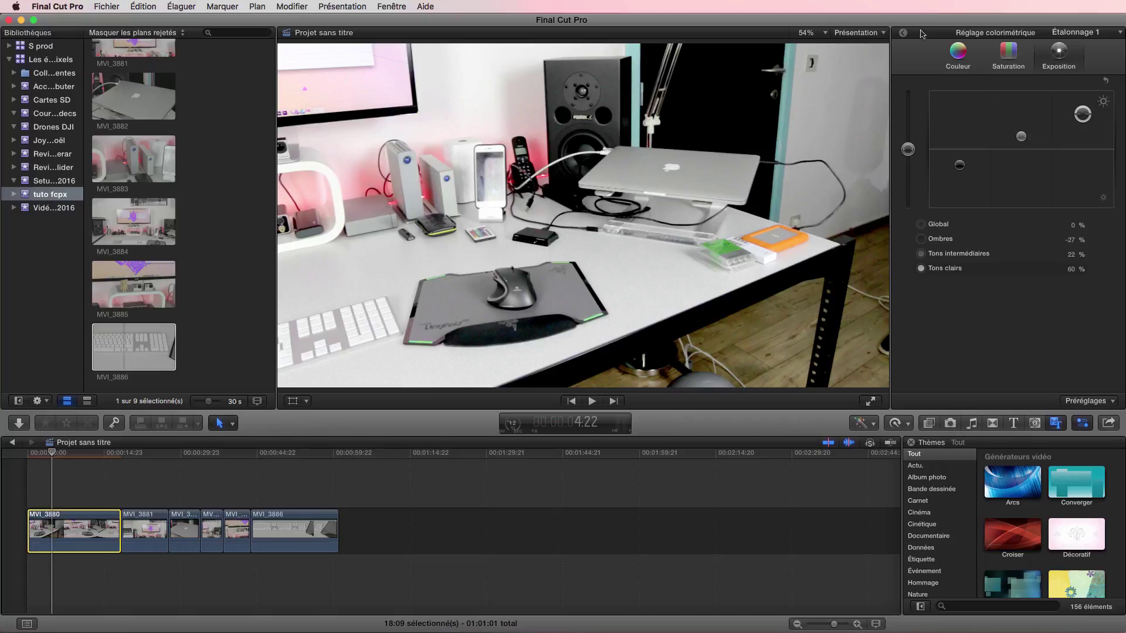
Step: Return to the video settings of MVI_3880 and reset the Étalonnage 1 color correction
left_click(904, 34)
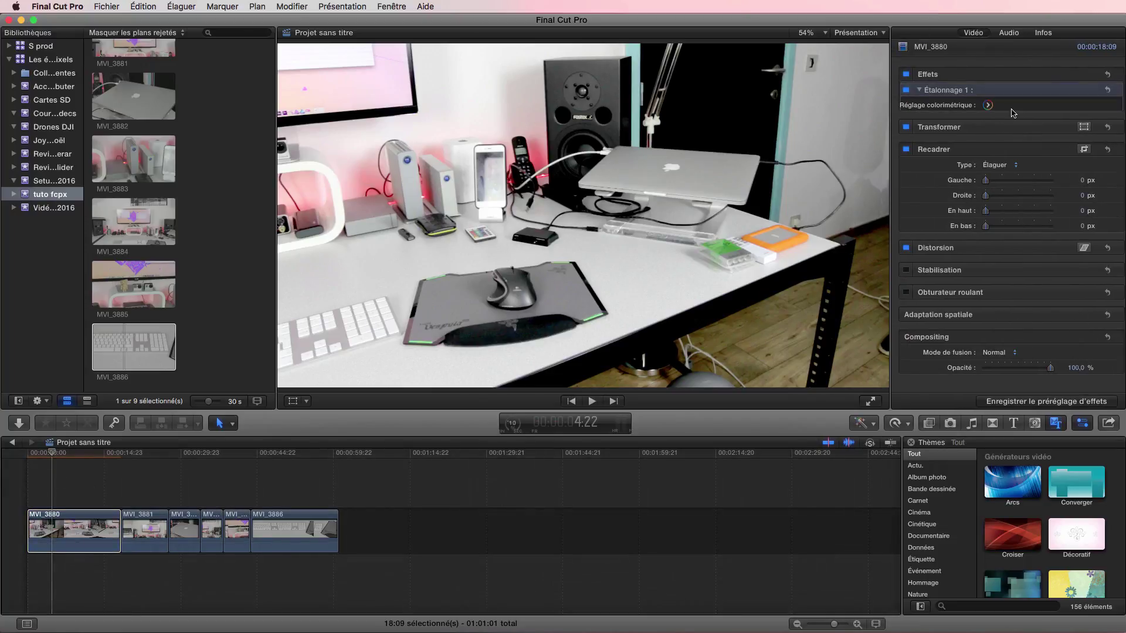
left_click(988, 105)
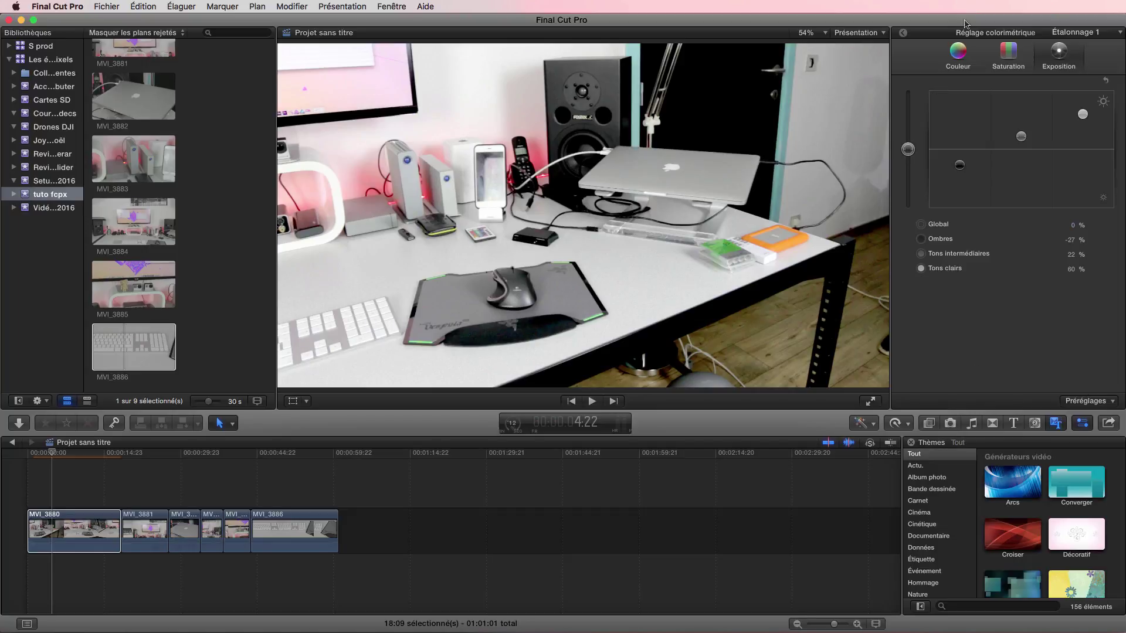
left_click(904, 34)
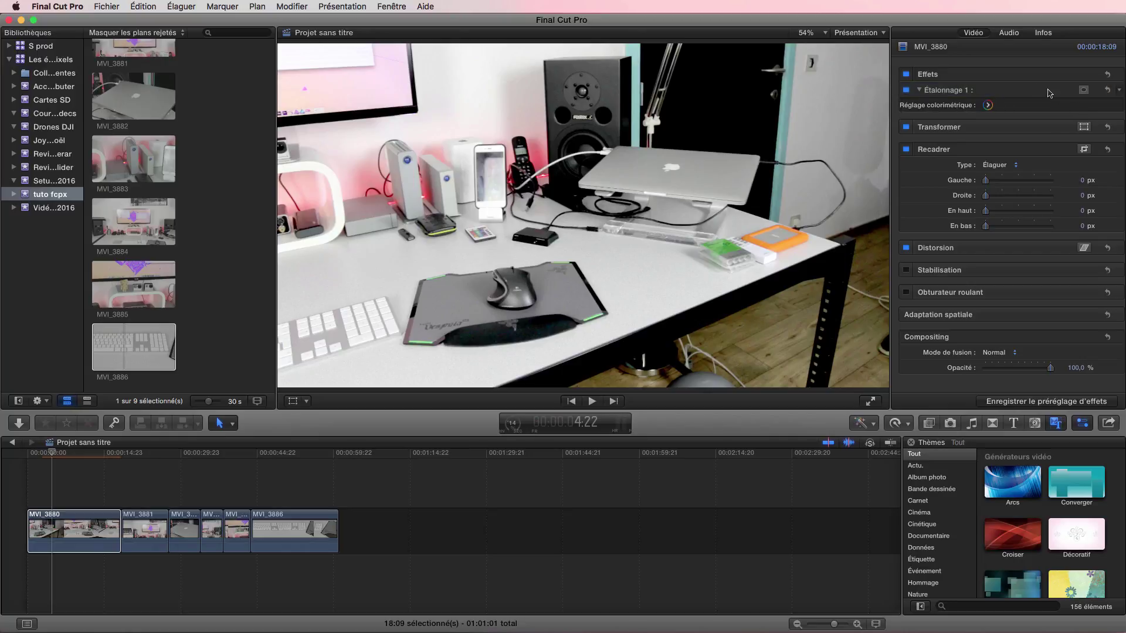
left_click(1107, 90)
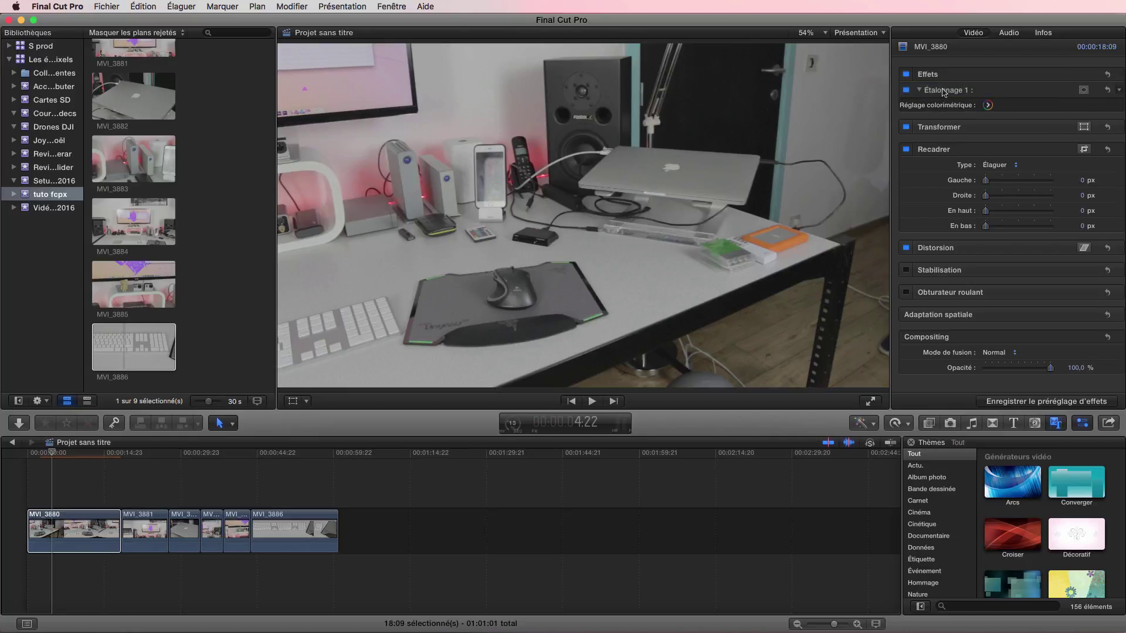
Step: Apply the Contraste color preset to MVI_3880 and raise its highlight exposure to 46 %
left_click(988, 105)
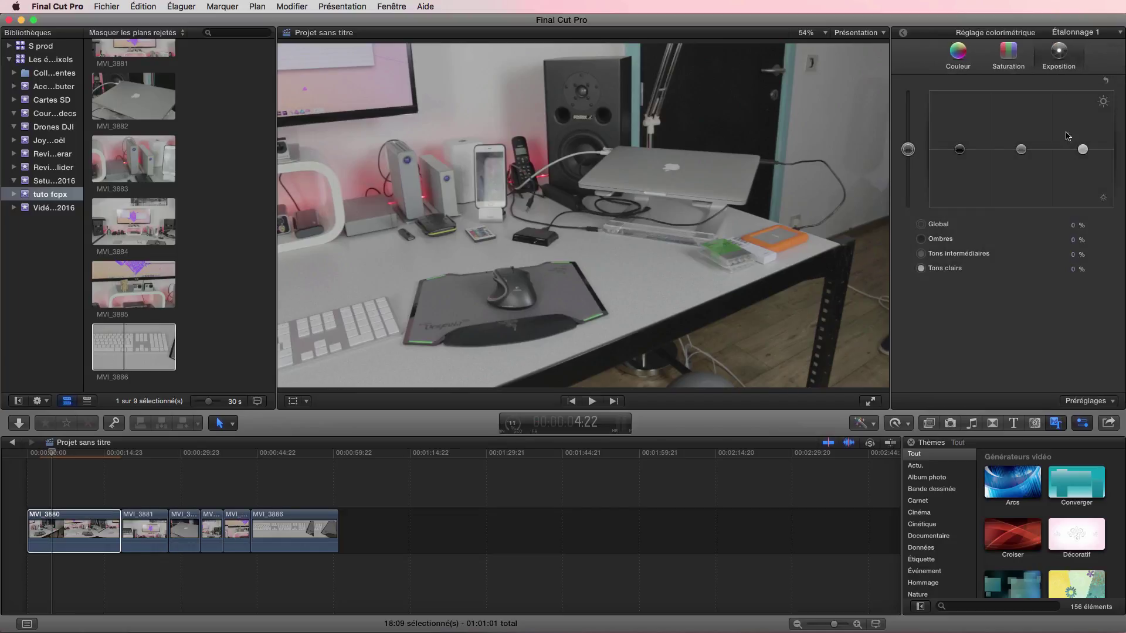
left_click(1091, 402)
left_click(1090, 480)
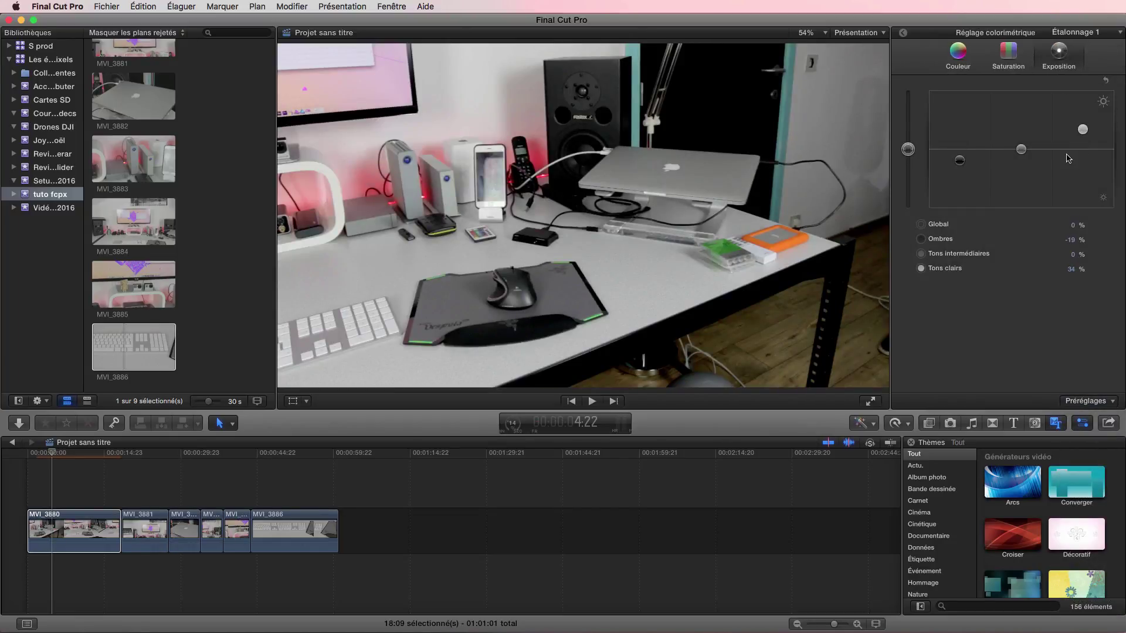
left_click(1013, 56)
left_click(1063, 54)
left_click_drag(1084, 133, 1084, 126)
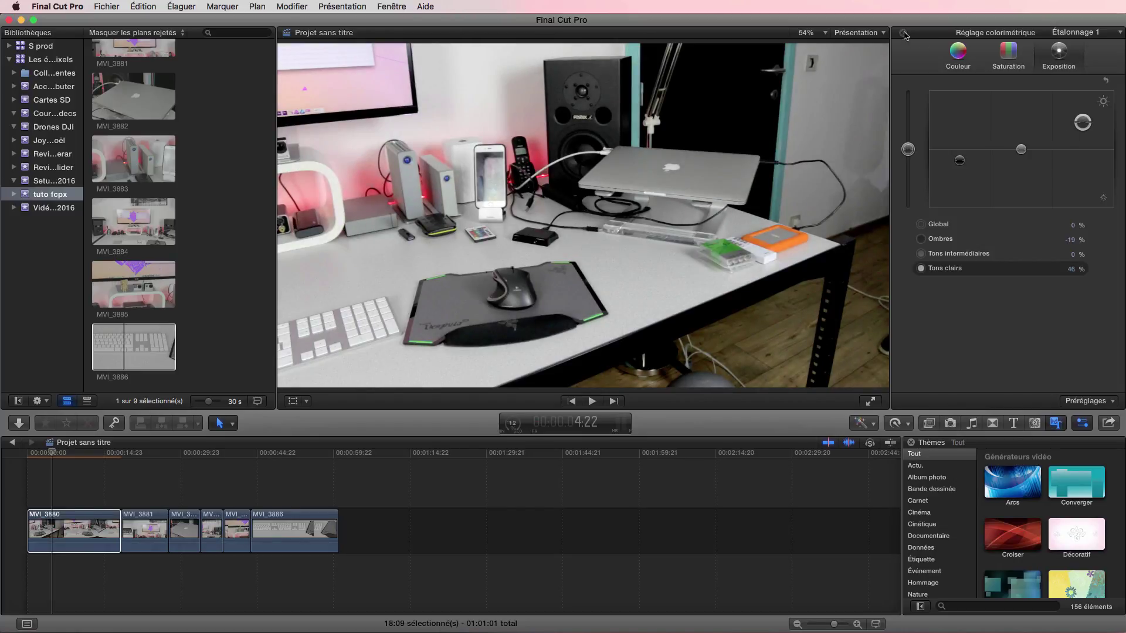
left_click(903, 33)
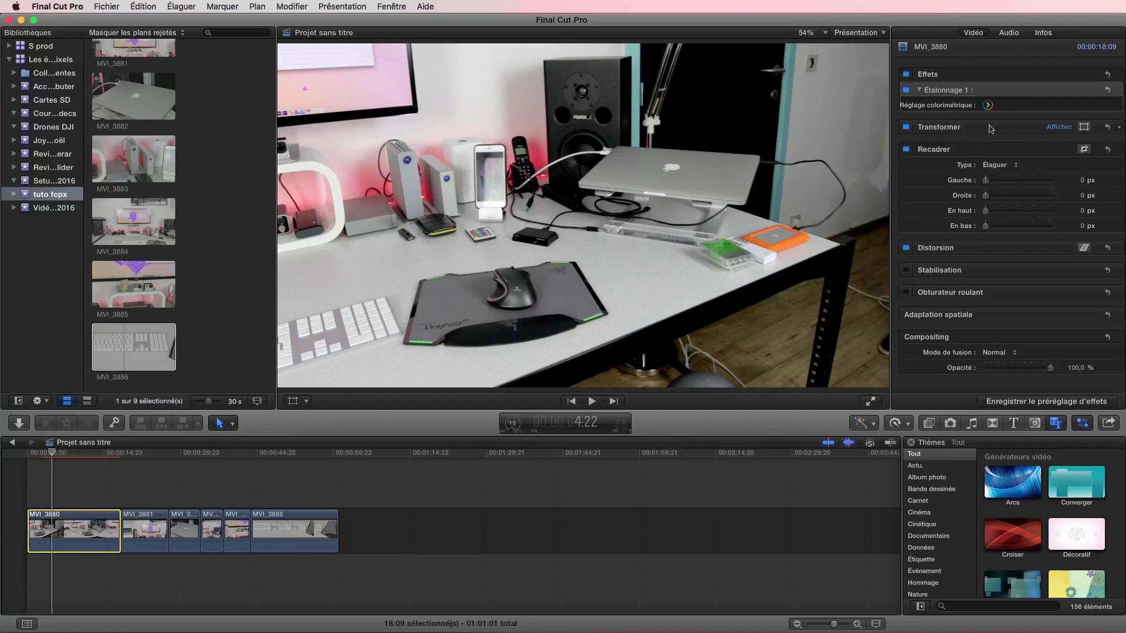
Step: Try scaling MVI_3880 down to 76.24 % with its transform handles, and reset the transform
left_click(1057, 127)
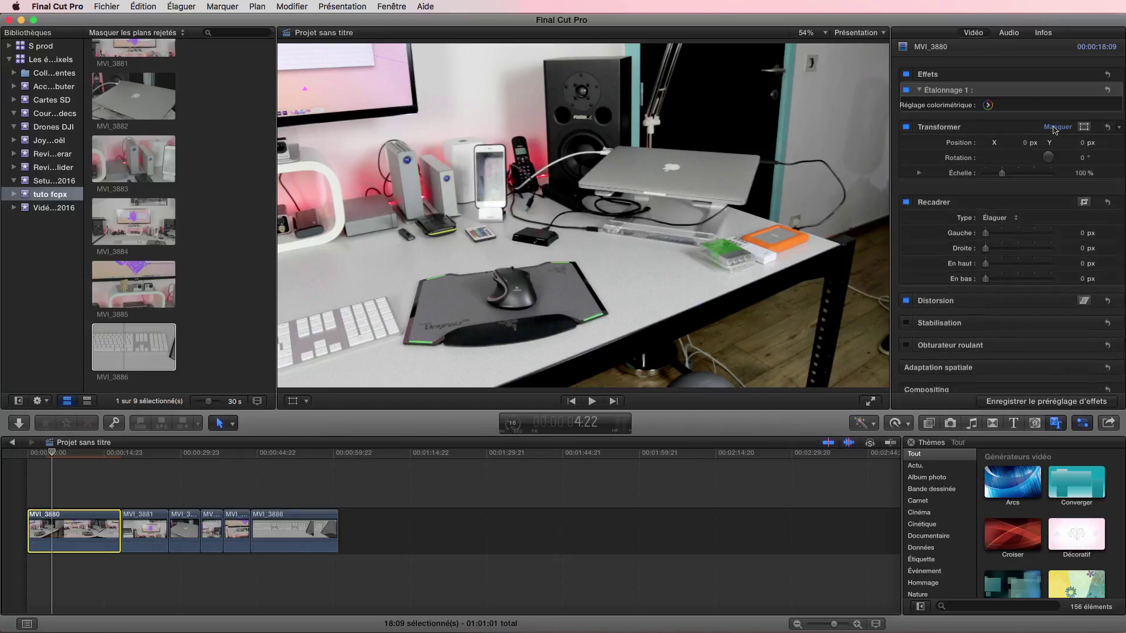
left_click(293, 402)
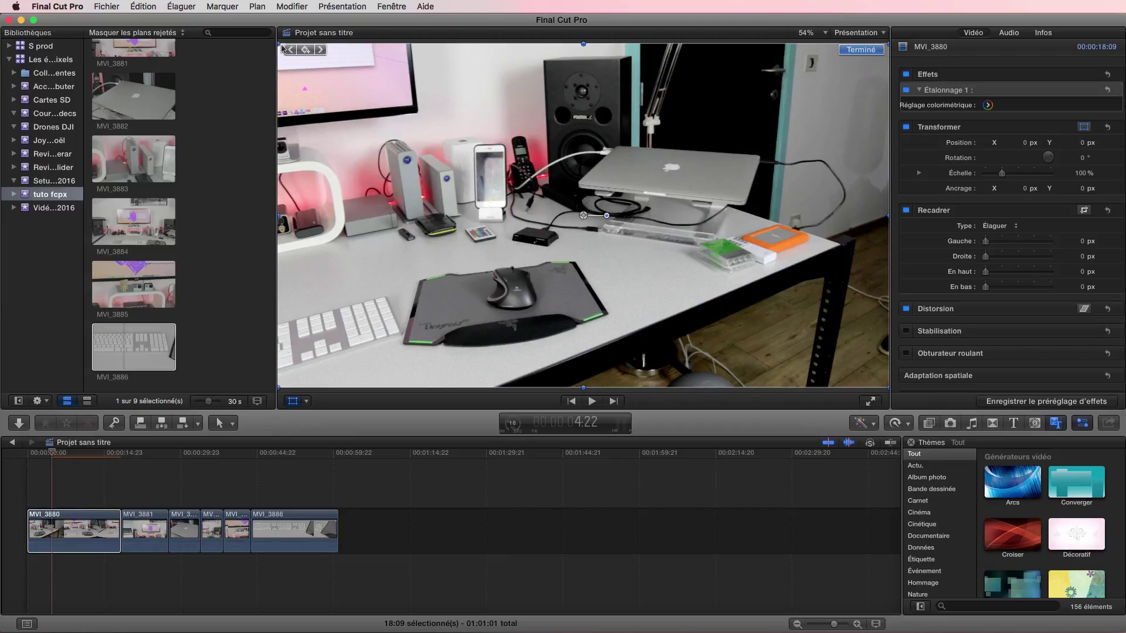
left_click_drag(888, 388, 817, 329)
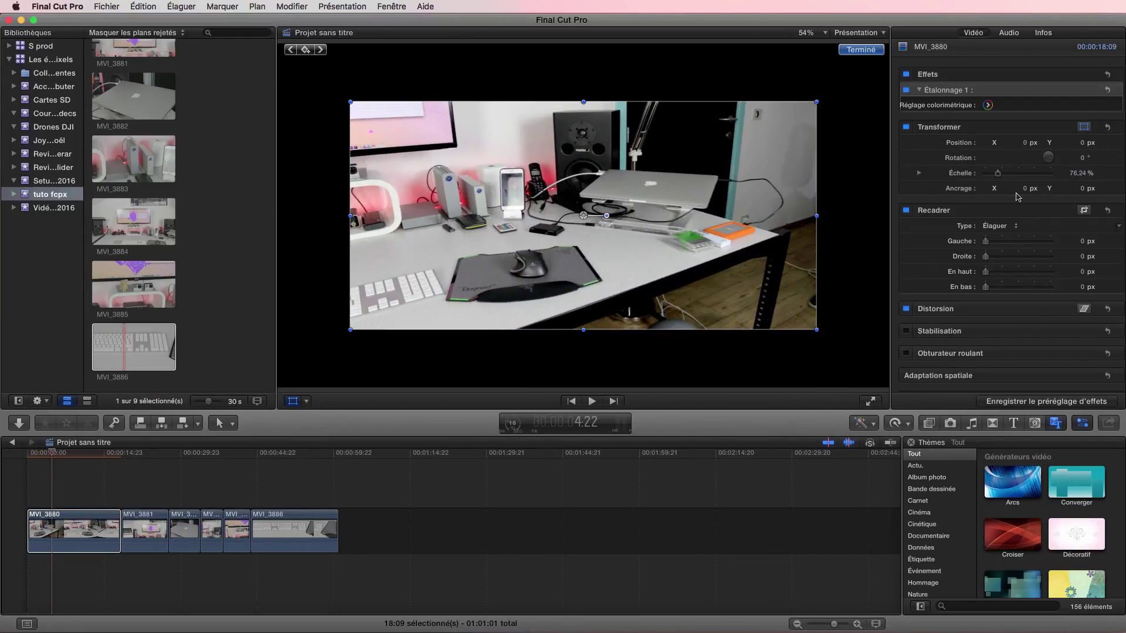
left_click(1107, 127)
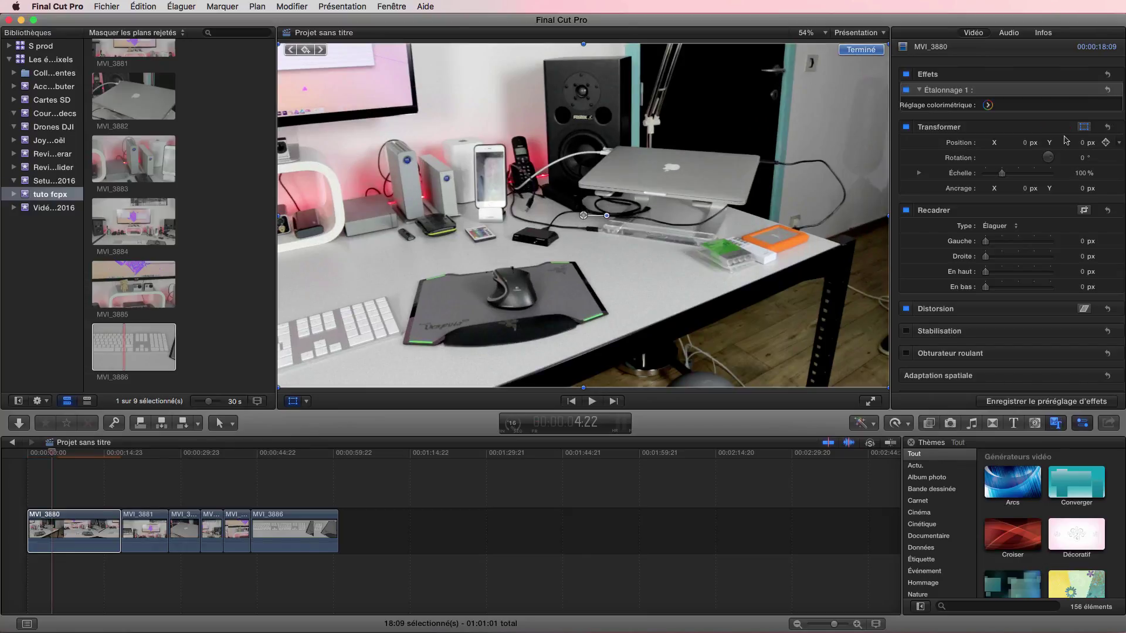
left_click(859, 50)
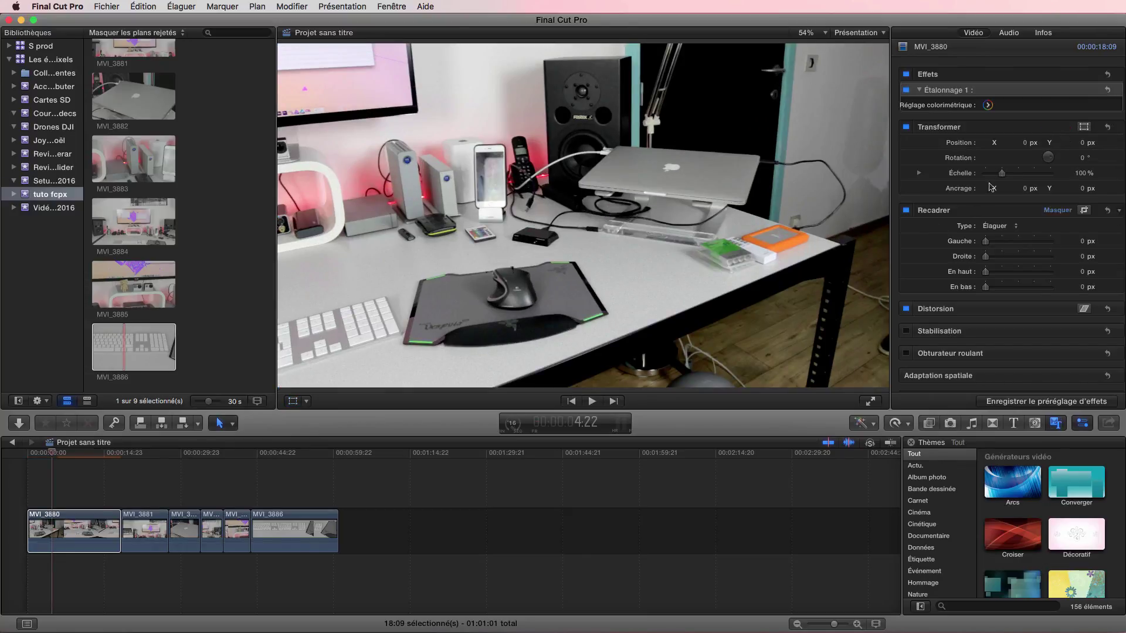
Step: Crop MVI_3880 by 125 px at the top and 125 px at the bottom
left_click(1060, 127)
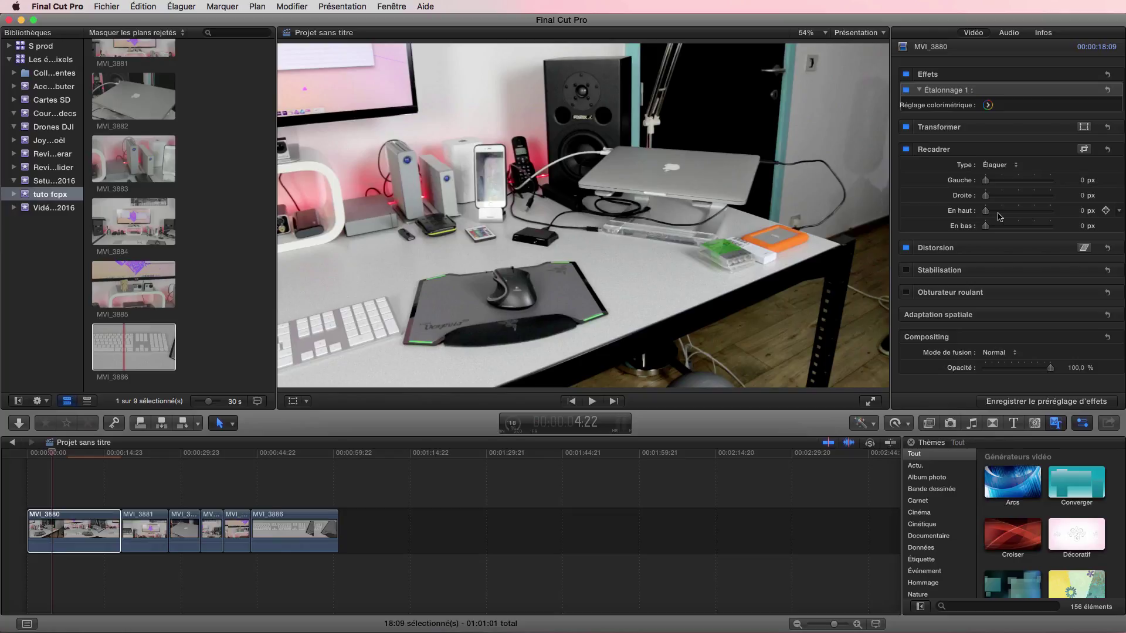
left_click(1082, 211)
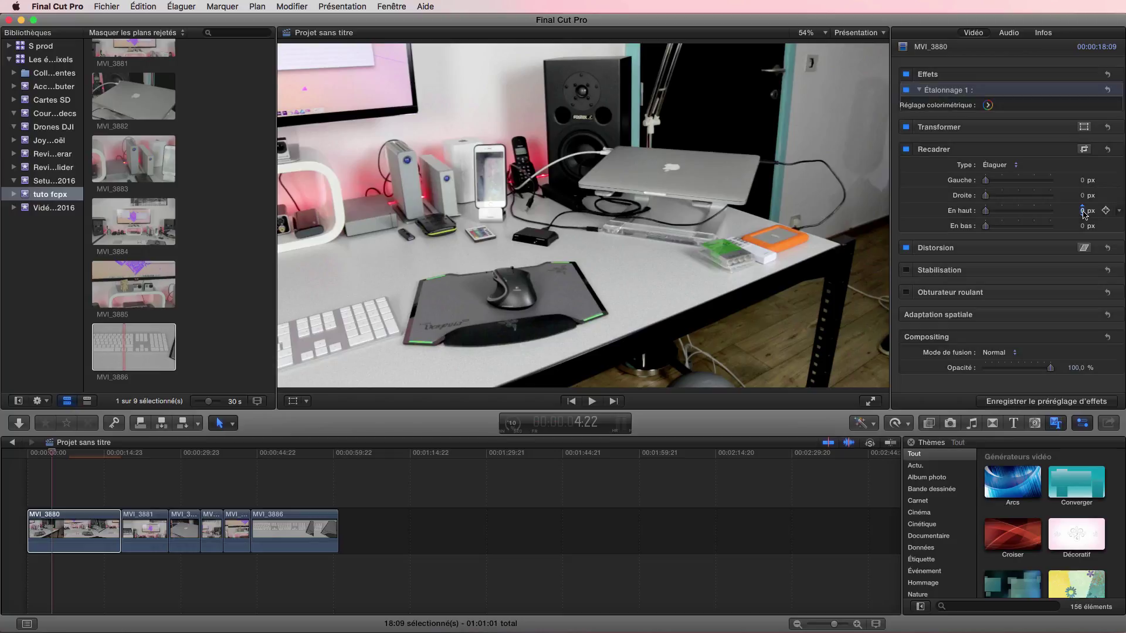
type("125")
key("Return")
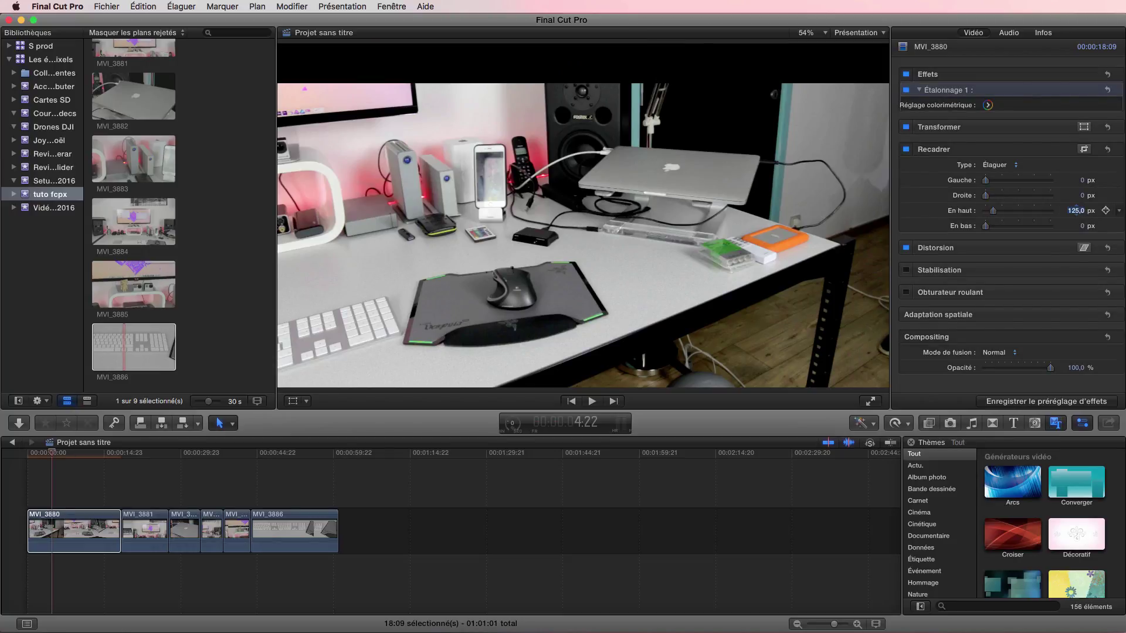
left_click(1083, 227)
type("125")
key("Return")
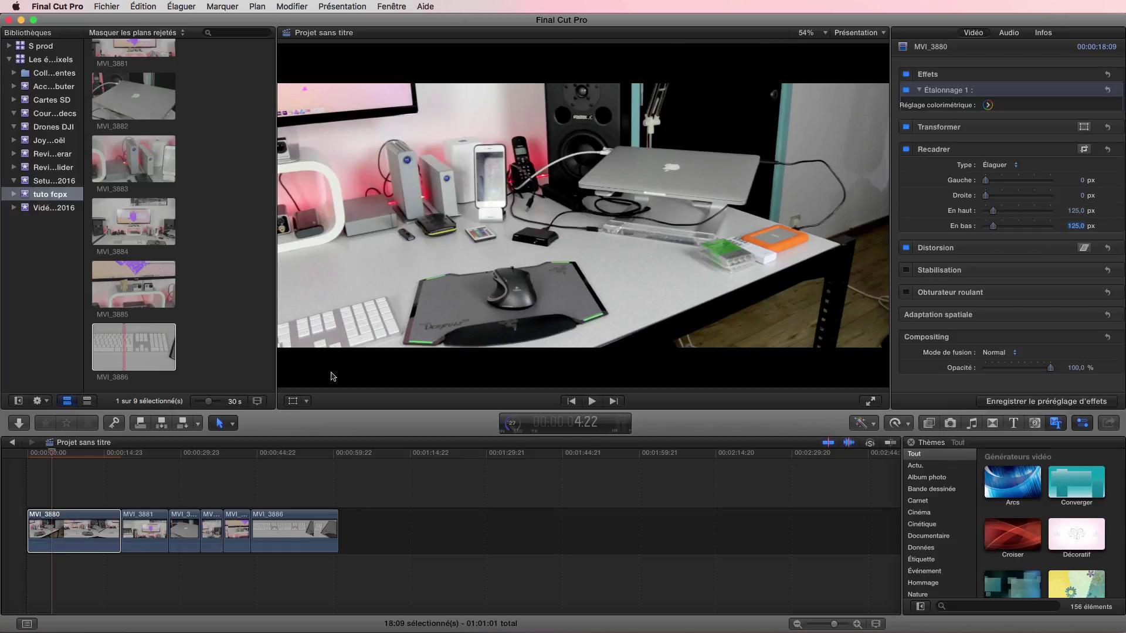
Step: Move the playhead to 7:16 to view the cropped MVI_3880, briefly showing its transform handles
left_click(55, 454)
mouse_move(54, 454)
left_mouse_down()
mouse_move(104, 457)
mouse_move(41, 451)
mouse_move(99, 460)
mouse_move(66, 456)
left_mouse_up()
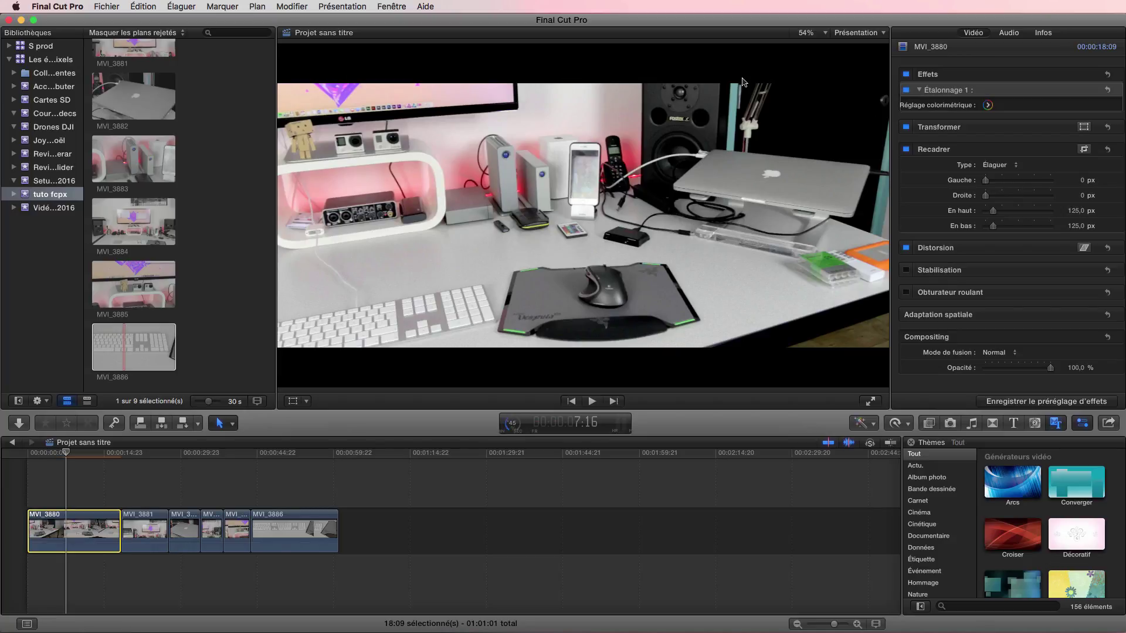
left_click(293, 402)
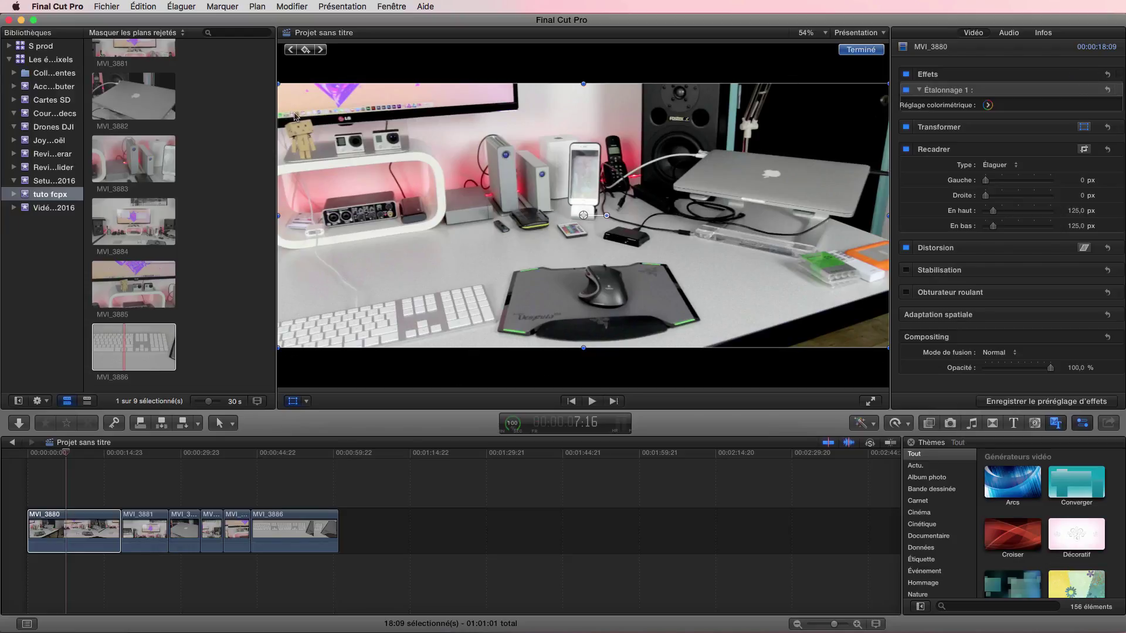
left_click(861, 50)
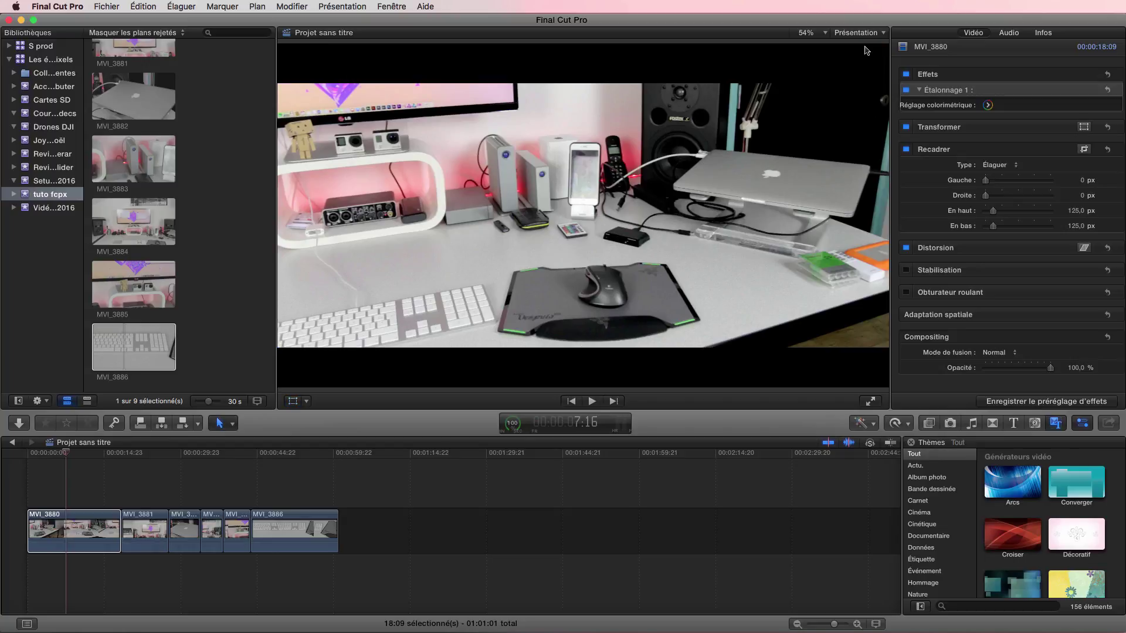
Step: Set the top and bottom crop of MVI_3880 back to 0 px
left_click(1077, 211)
type("0")
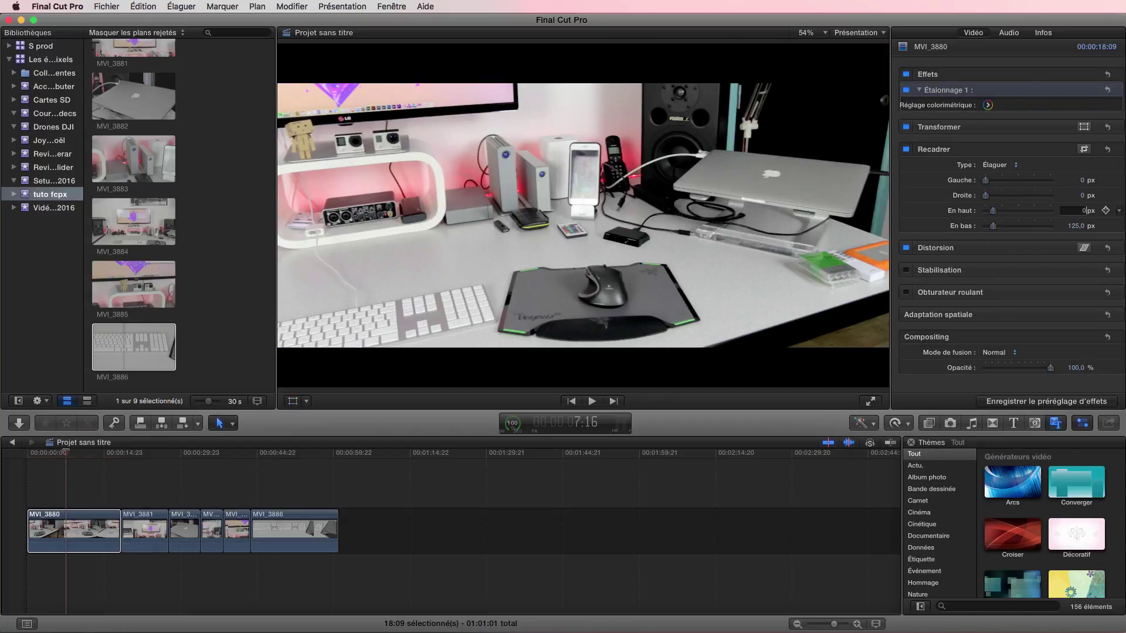
key("Return")
left_click(1076, 227)
type("0")
key("Return")
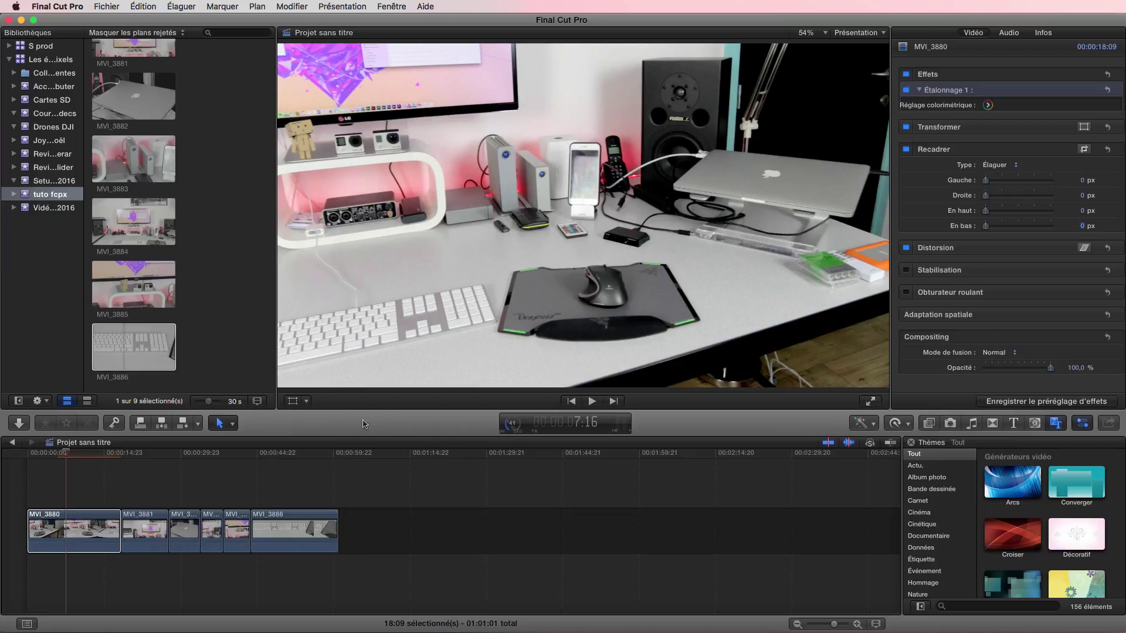
Step: Import Widescreen 1.png from the home folder's Images > Photoshop > Widescreen Bars into the tuto fcpx event
left_click(23, 423)
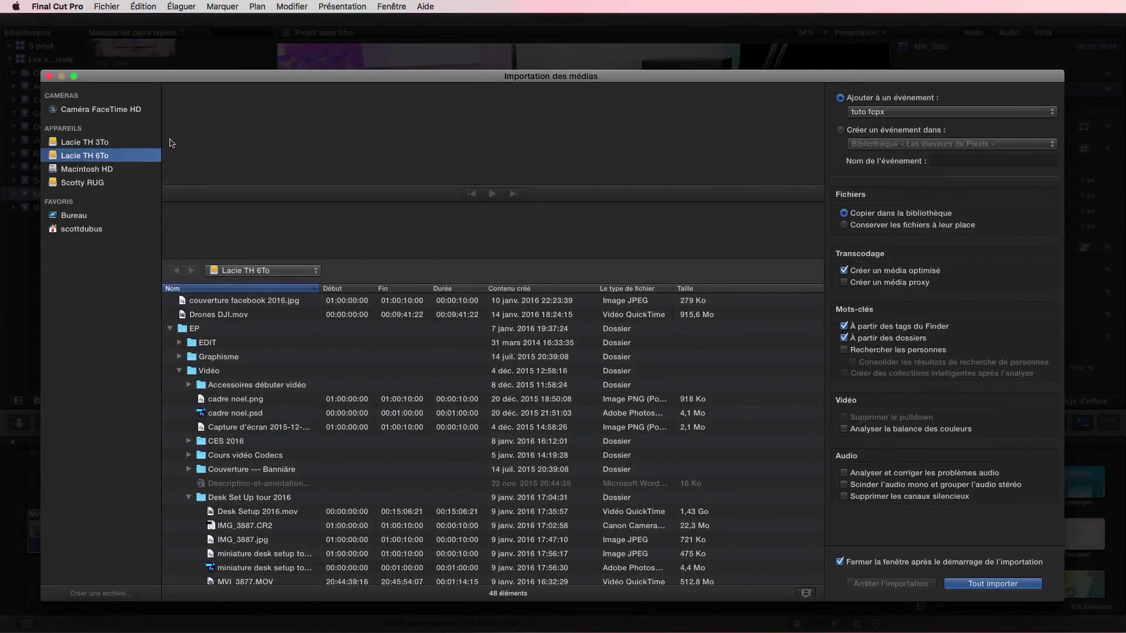
left_click(80, 231)
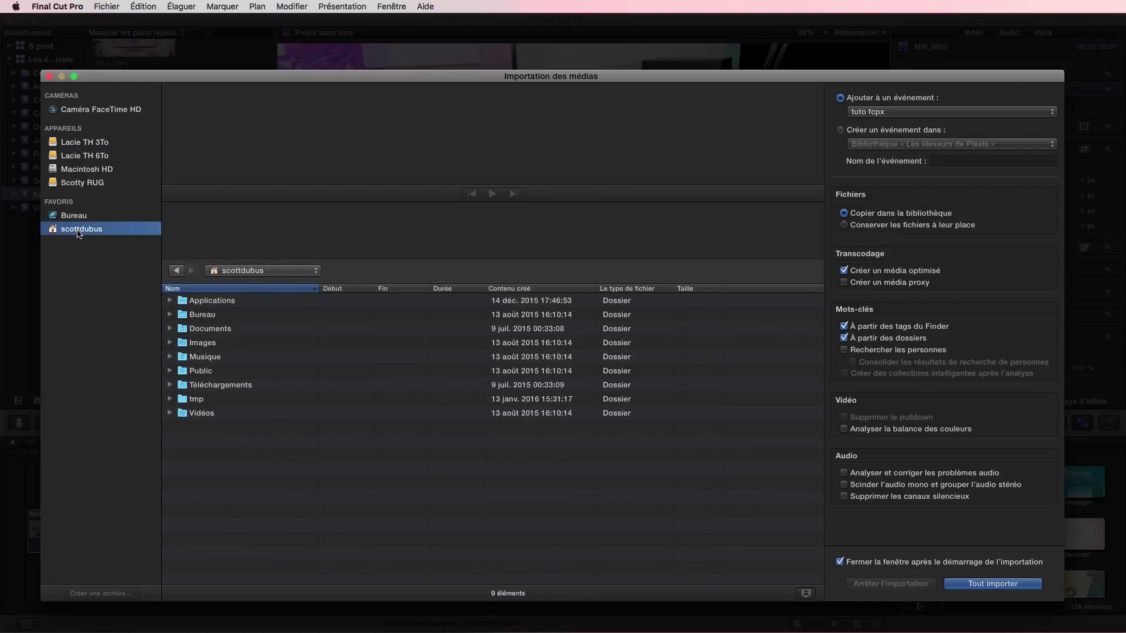
left_click(170, 343)
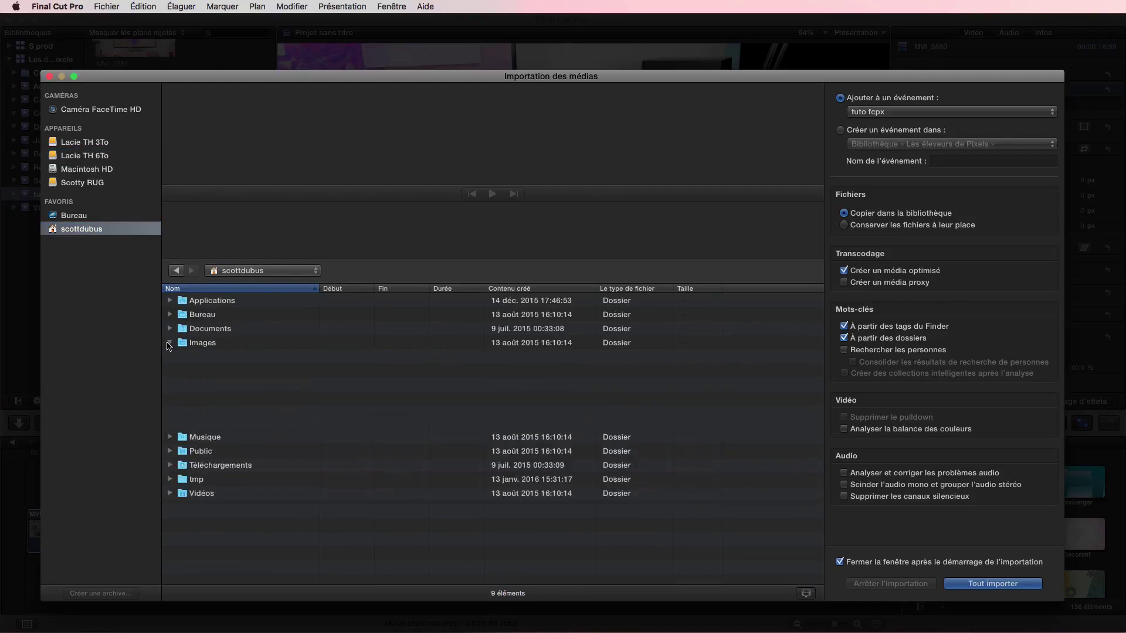
scroll(253, 532, "down", 20)
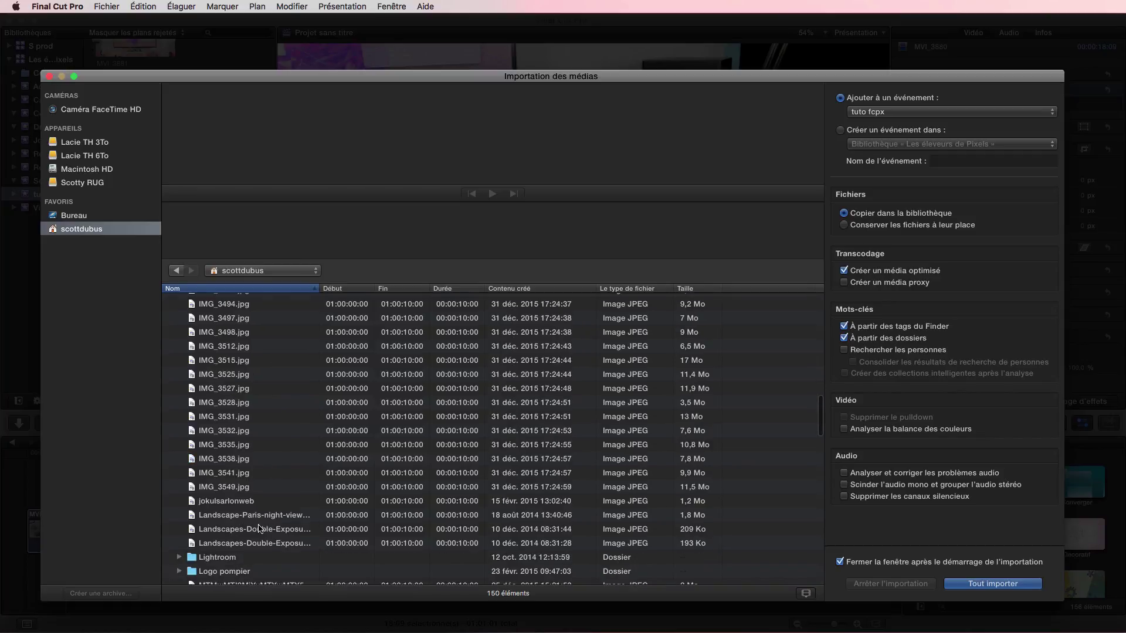
left_click(180, 476)
scroll(183, 498, "down", 5)
left_click(190, 517)
scroll(235, 510, "down", 2)
left_click(312, 507)
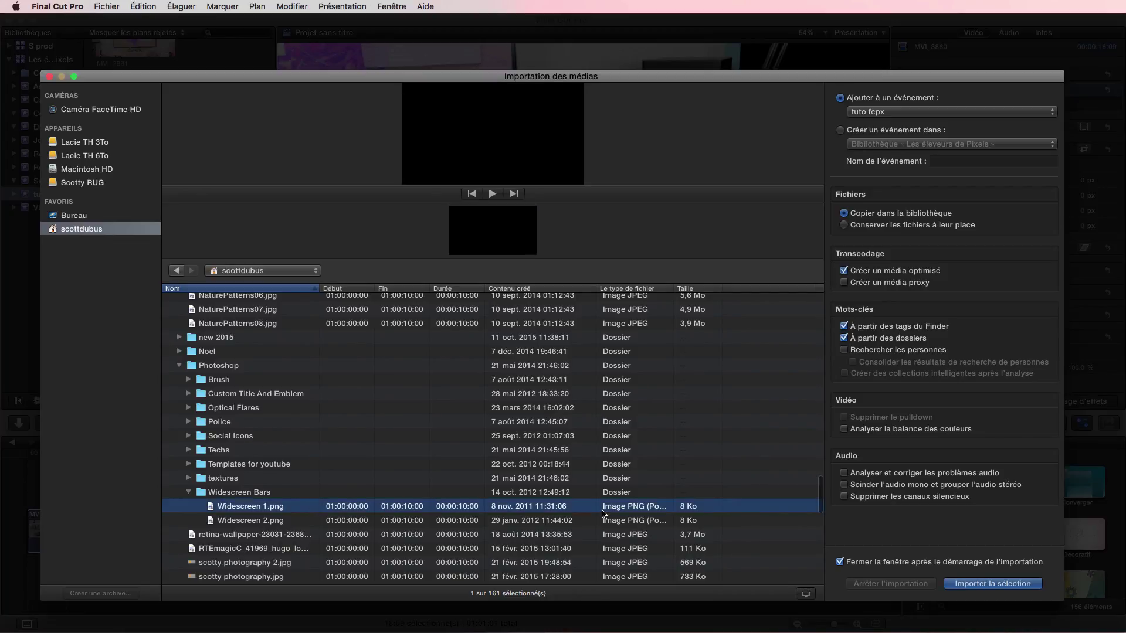
left_click(1013, 586)
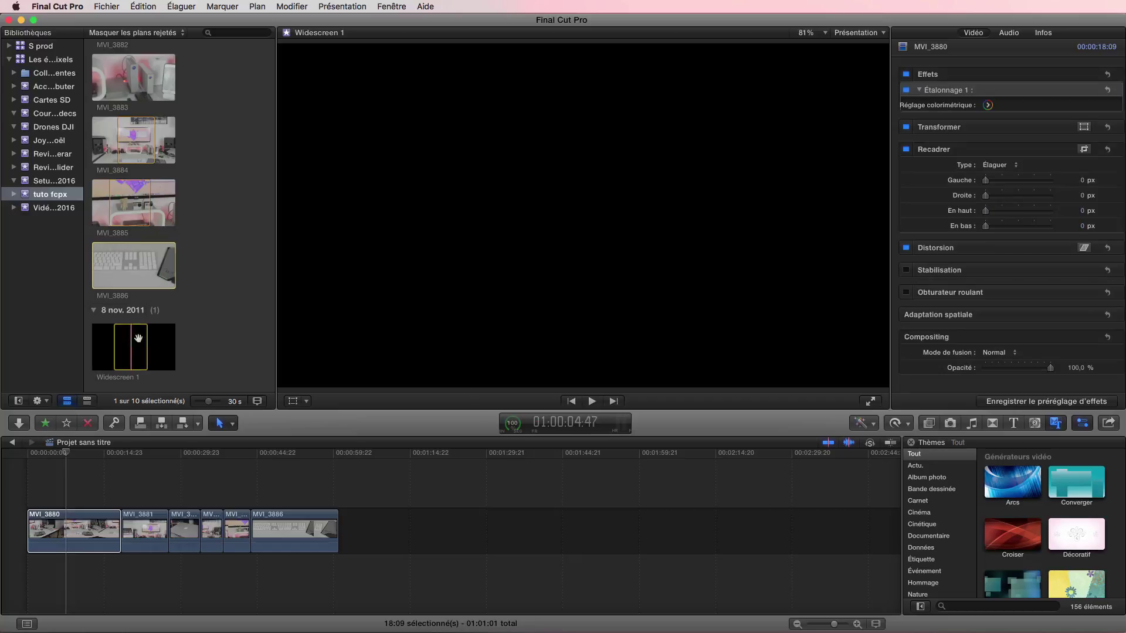
Step: Place Widescreen 1 above the clips on the timeline, extend it to the end of MVI_3886, and select MVI_3880
left_click(136, 349)
left_click_drag(109, 453, 338, 480)
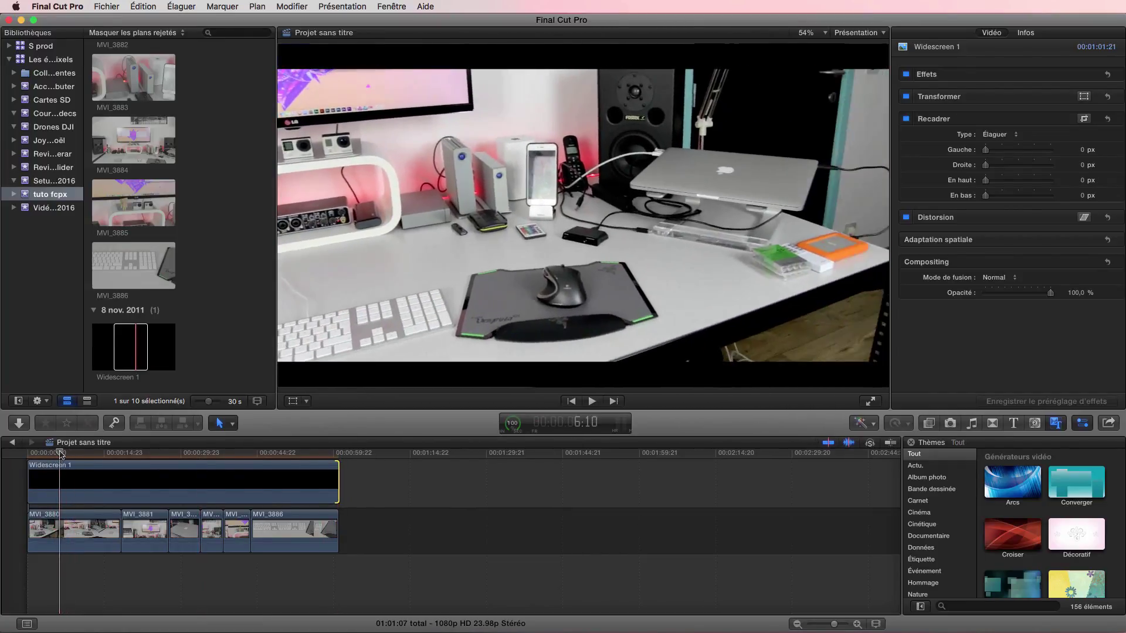
left_click(53, 528)
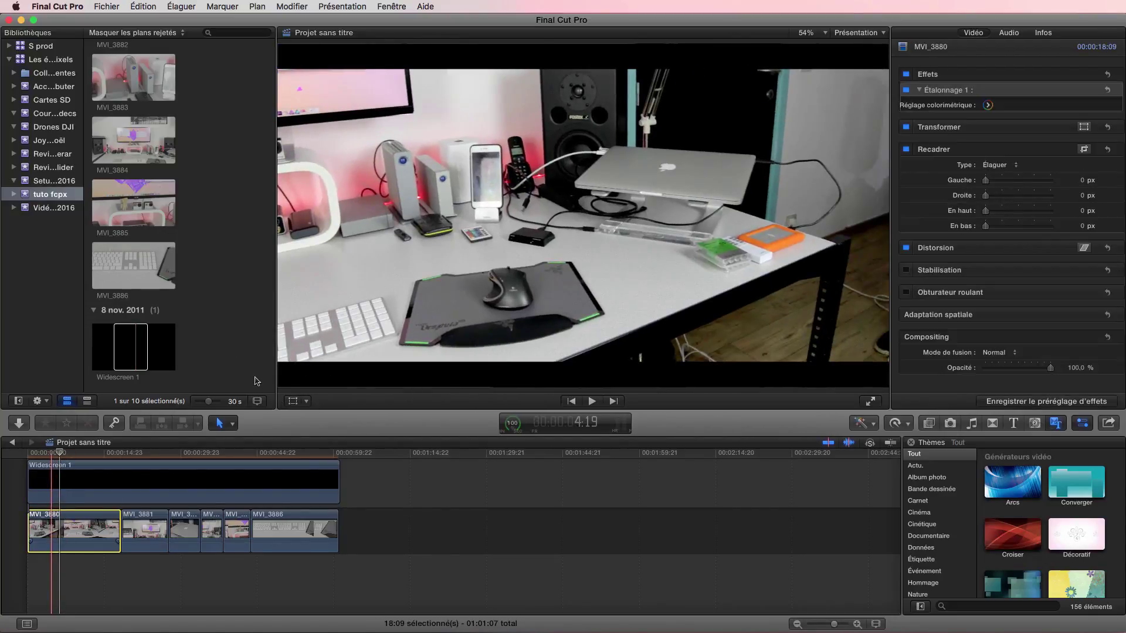
Step: Show the transform handles of MVI_3880 in the viewer and move the playhead to 5:09
left_click(293, 401)
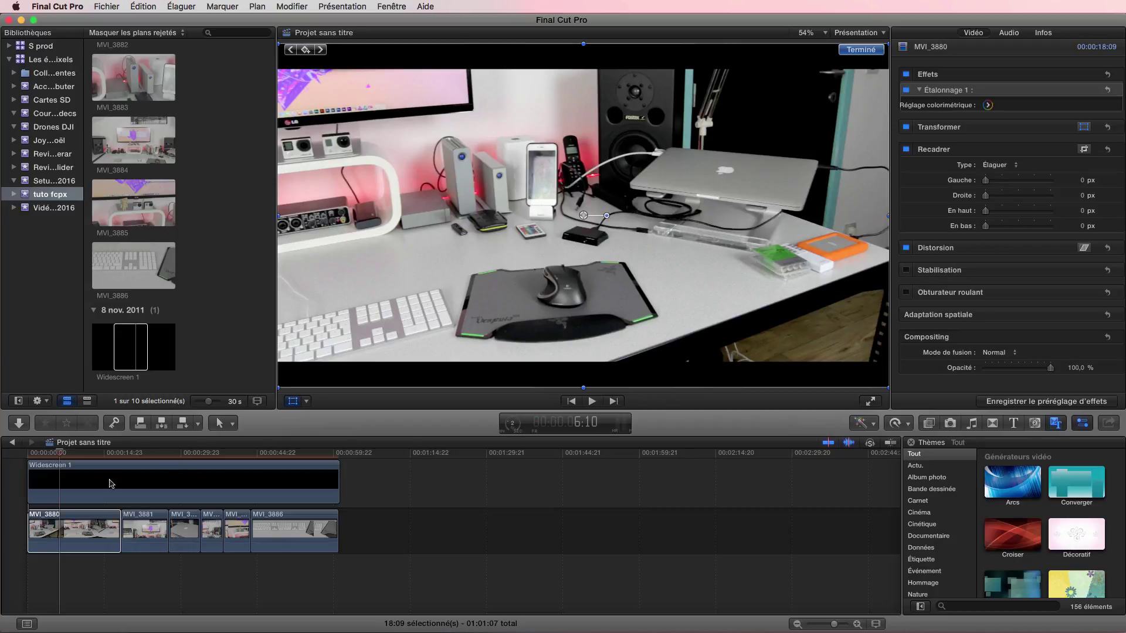
scroll(350, 528, "up", 2)
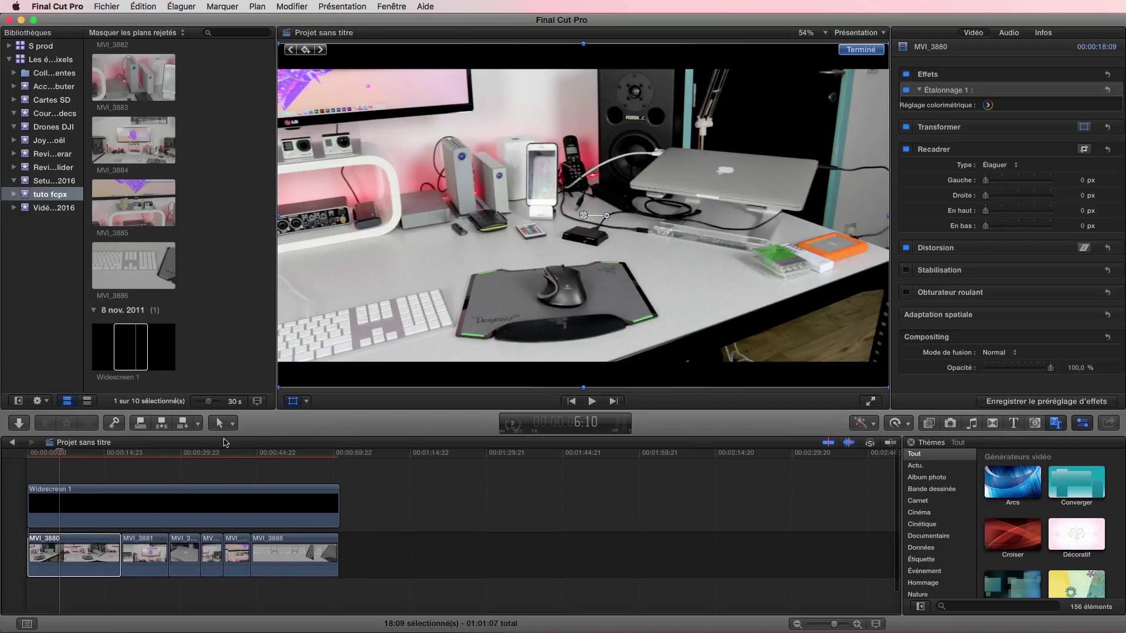
mouse_move(60, 455)
left_mouse_down()
mouse_move(29, 455)
mouse_move(57, 456)
left_mouse_up()
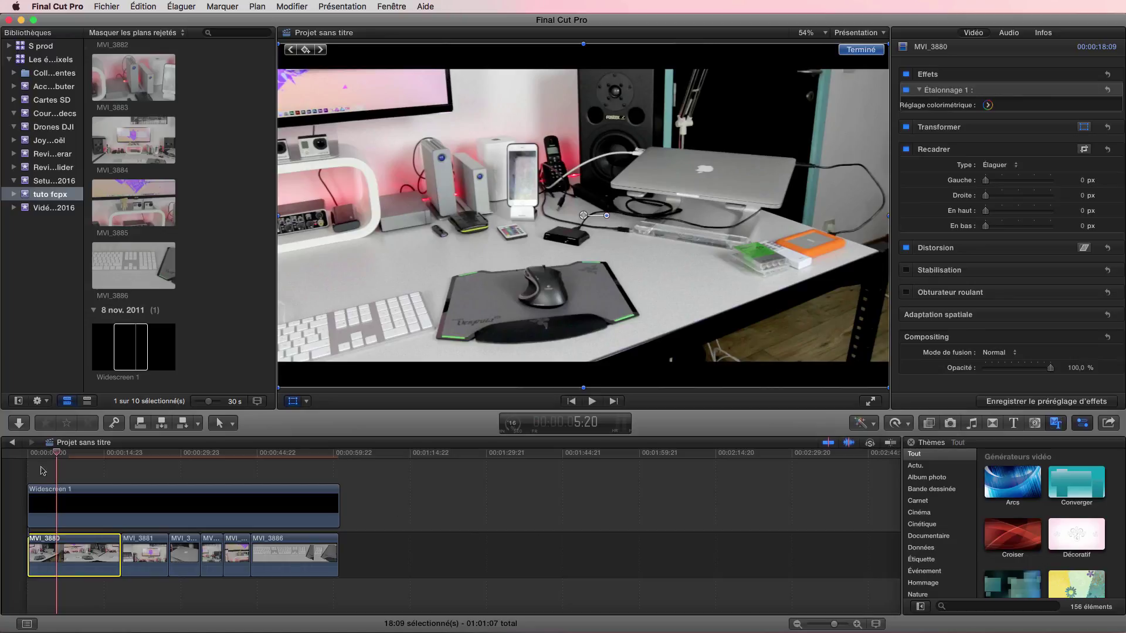
left_click_drag(57, 452, 57, 455)
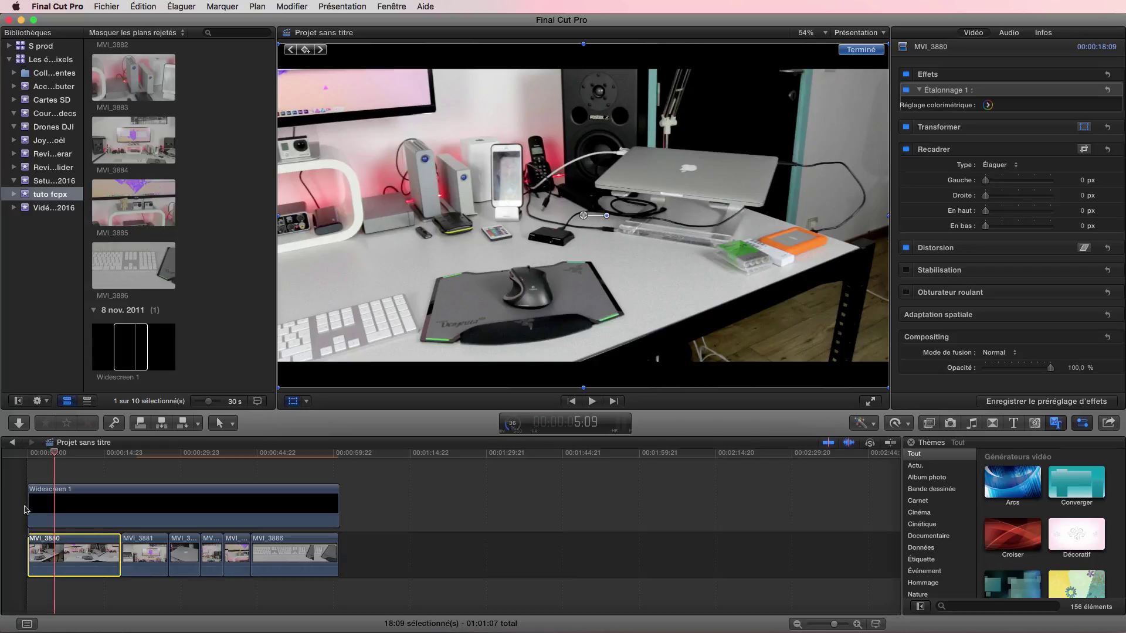
Step: Try stacking MVI_3881 above MVI_3880, play back the overlap, and put the clip back after MVI_3880
left_click(148, 550)
left_click_drag(139, 550, 73, 500)
left_click(46, 455)
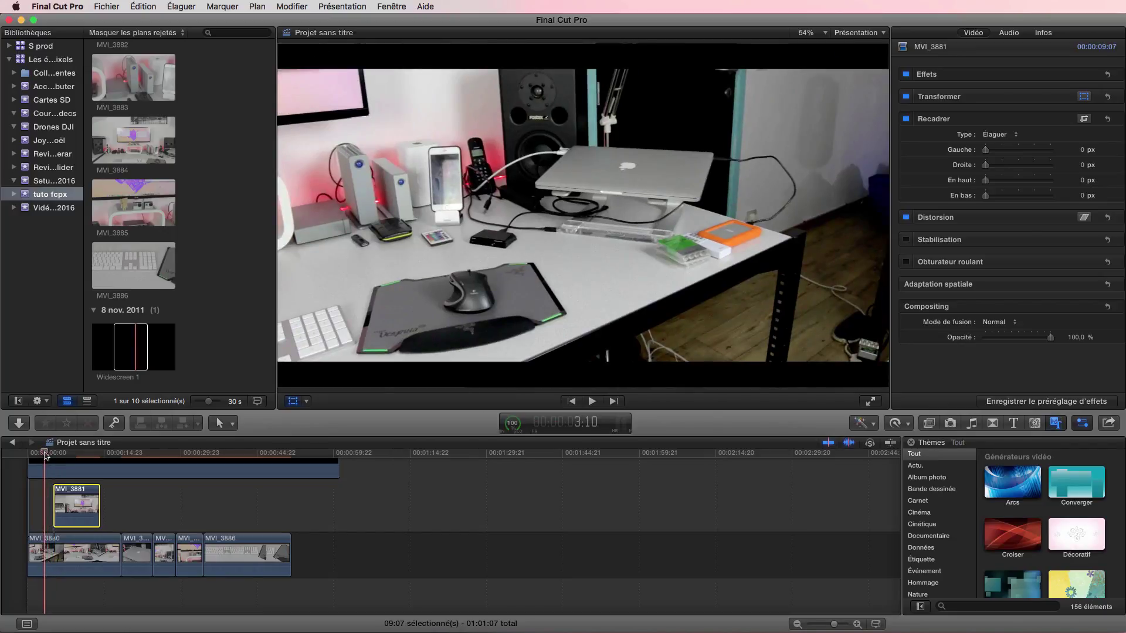
key("space")
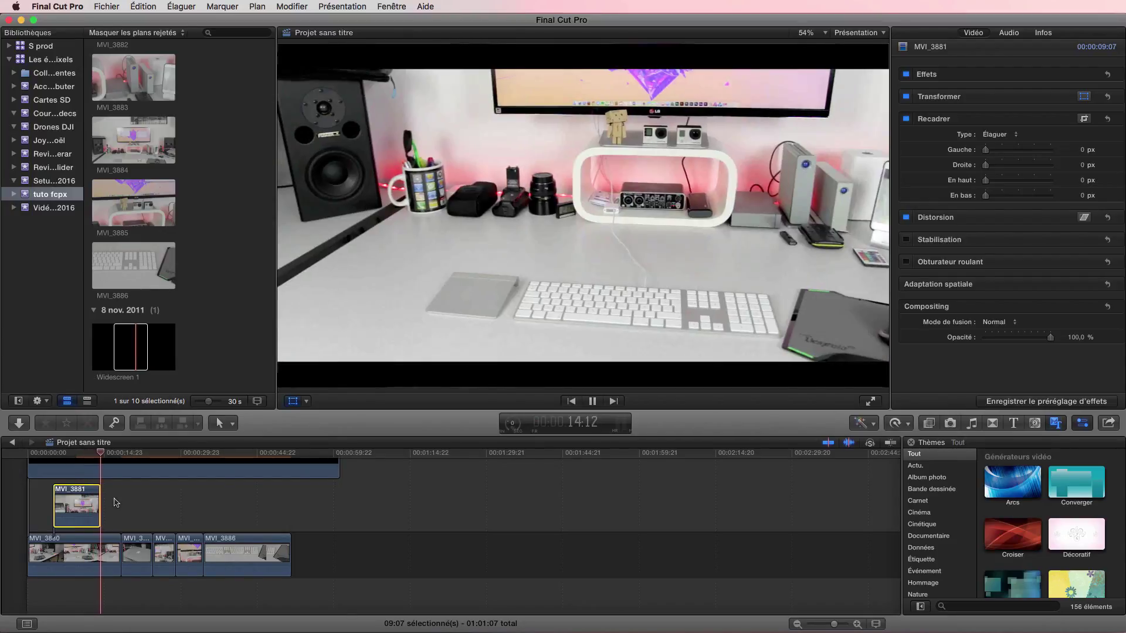
key("space")
left_click_drag(72, 499, 125, 547)
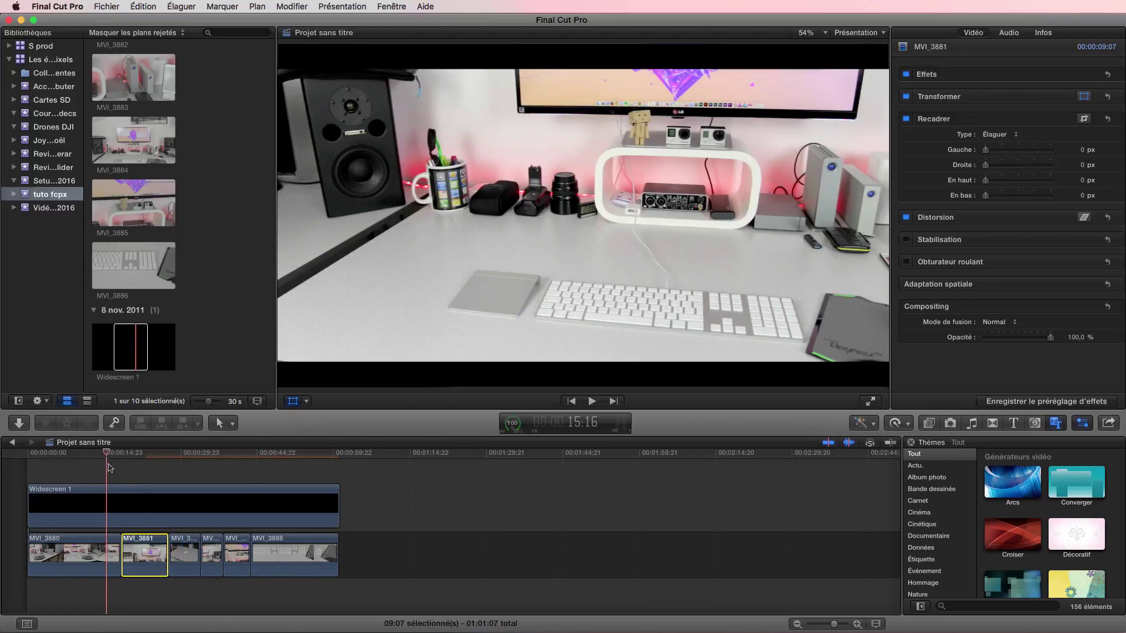
Step: Apply the Contraste color correction preset to MVI_3881, with the playhead at 23:19
left_click_drag(106, 452, 149, 456)
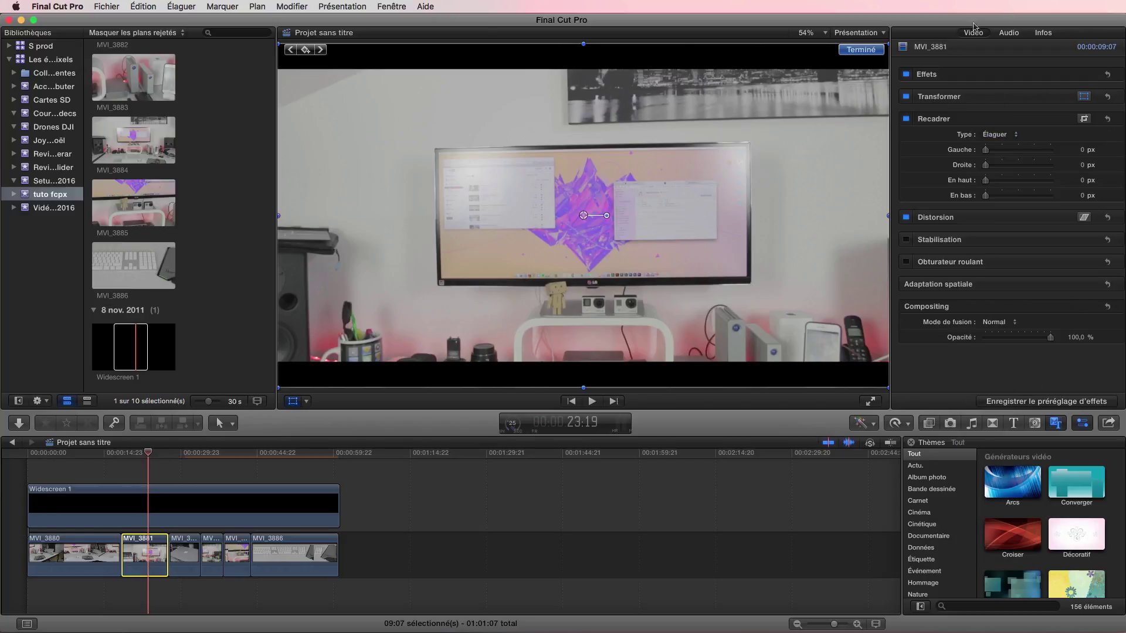
left_click(874, 425)
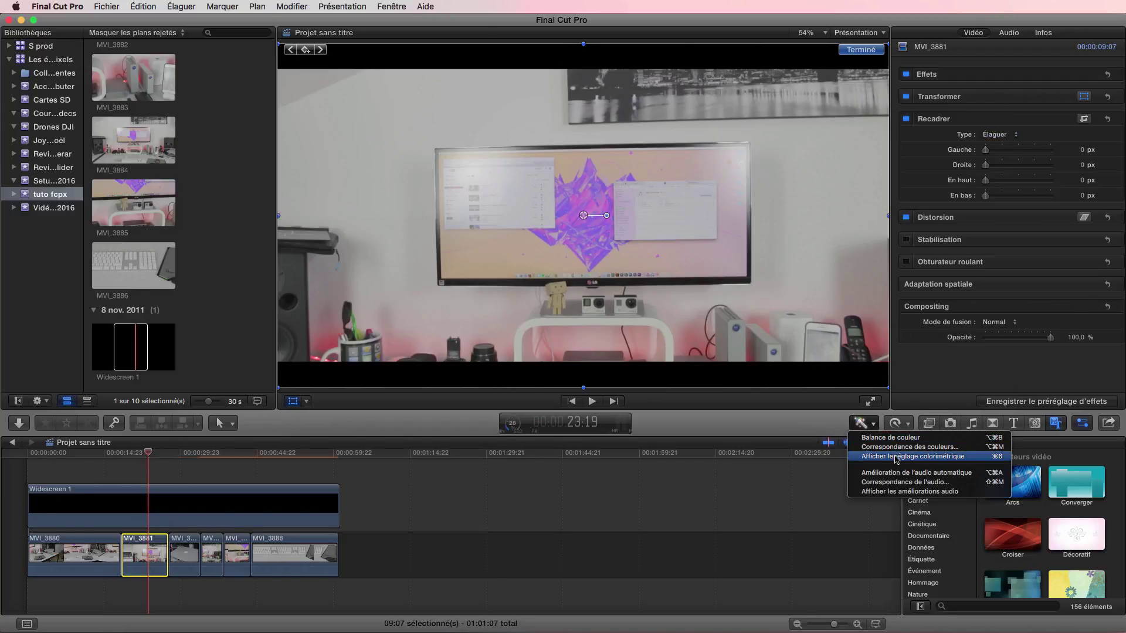
left_click(887, 457)
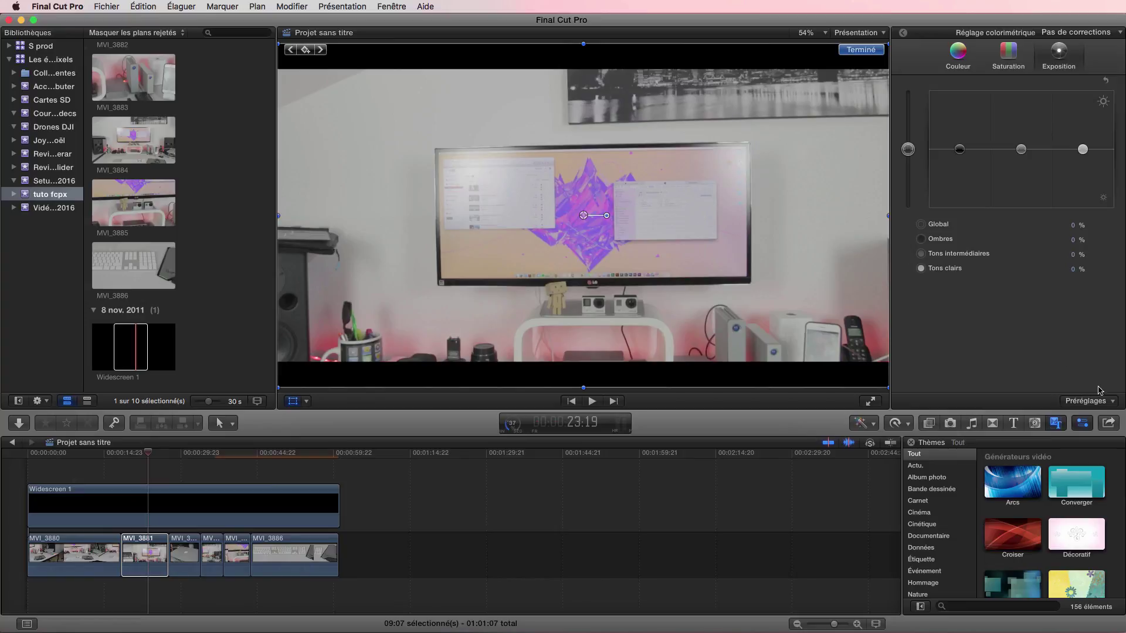
left_click(1090, 405)
left_click(1090, 486)
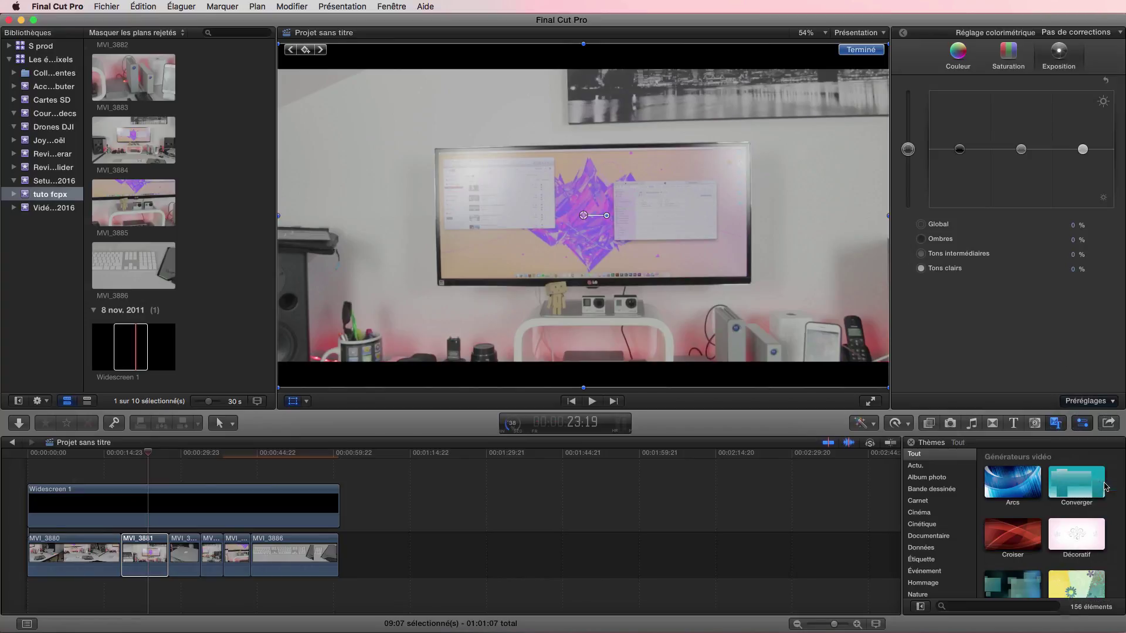
left_click(1100, 411)
left_click(1094, 476)
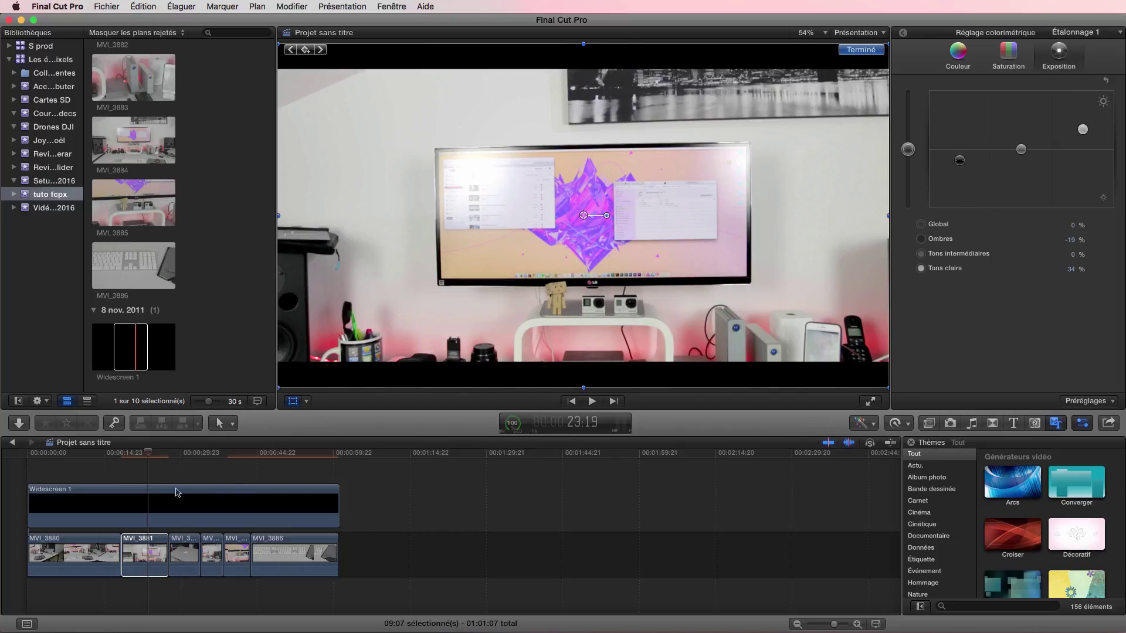
Step: Apply the Contraste color preset to the third clip, the laptop close-up after MVI_3881, with the playhead at 32:15
left_click(138, 455)
left_click_drag(138, 455, 193, 467)
left_click(183, 545)
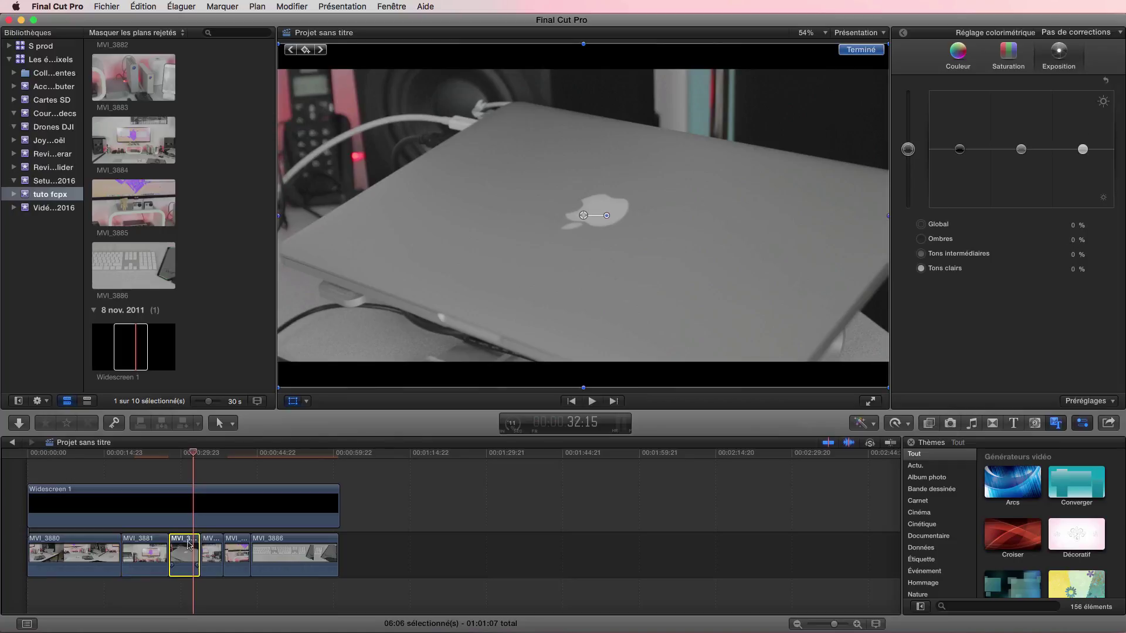
left_click(1105, 405)
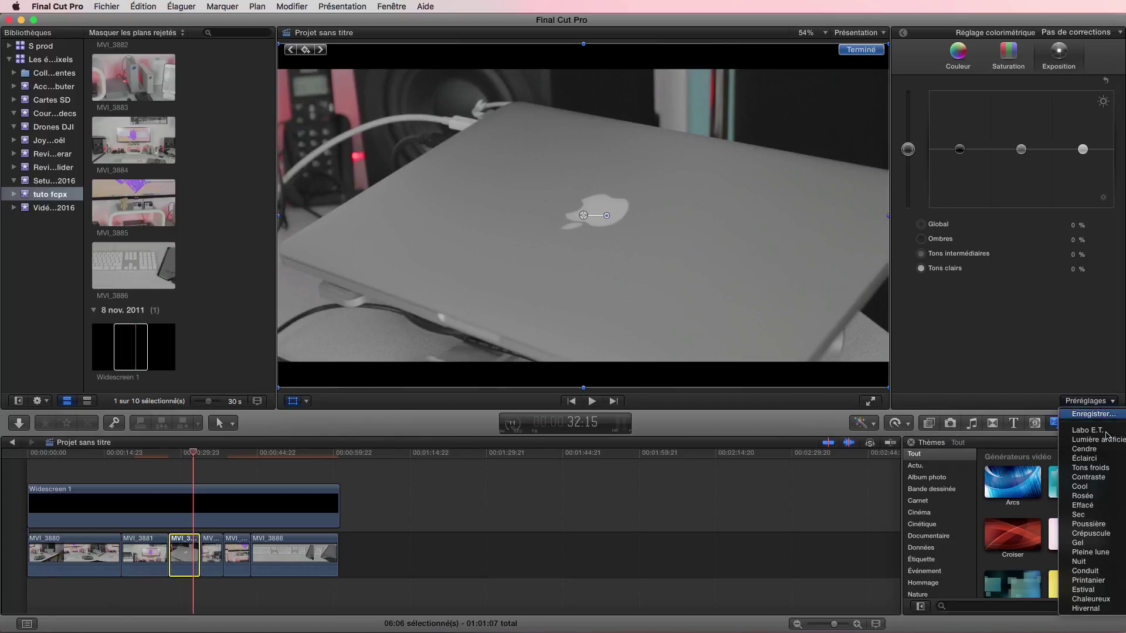
left_click(1088, 477)
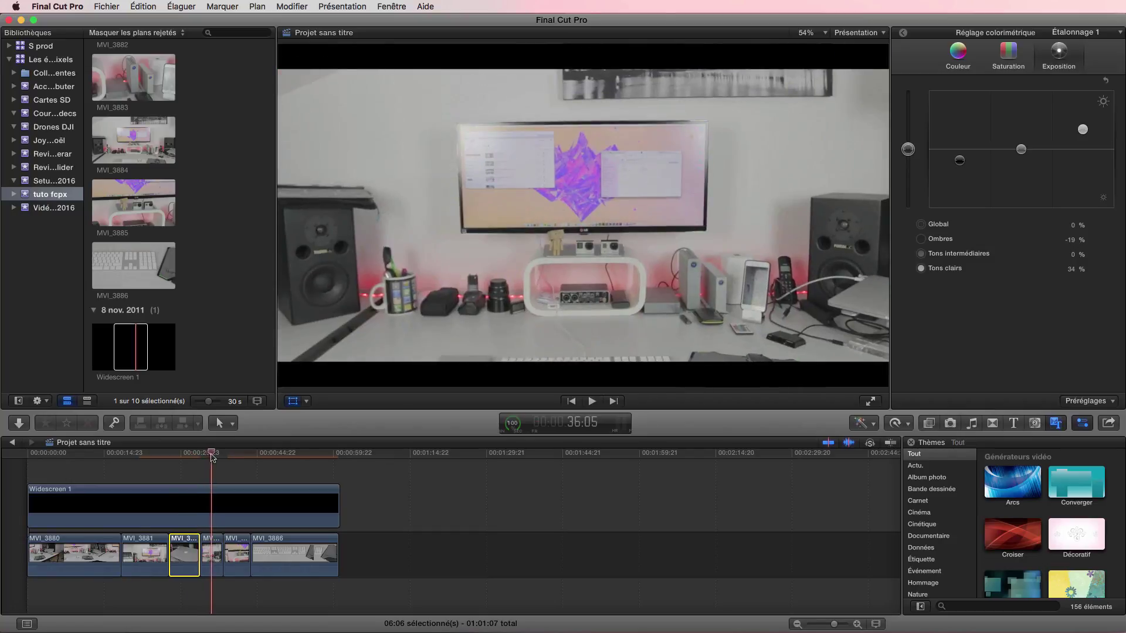
Step: Apply the Contraste color preset to the fourth and fifth clips, the wide desk shot and the shot of the two cameras
left_click(211, 554)
left_click(1104, 406)
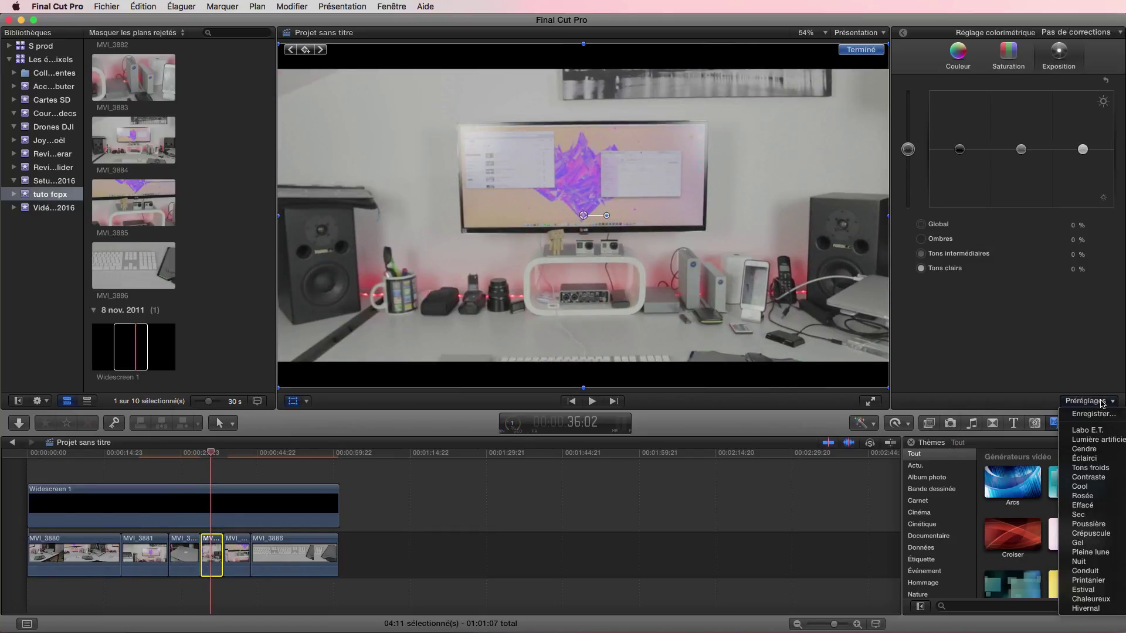
left_click(1088, 477)
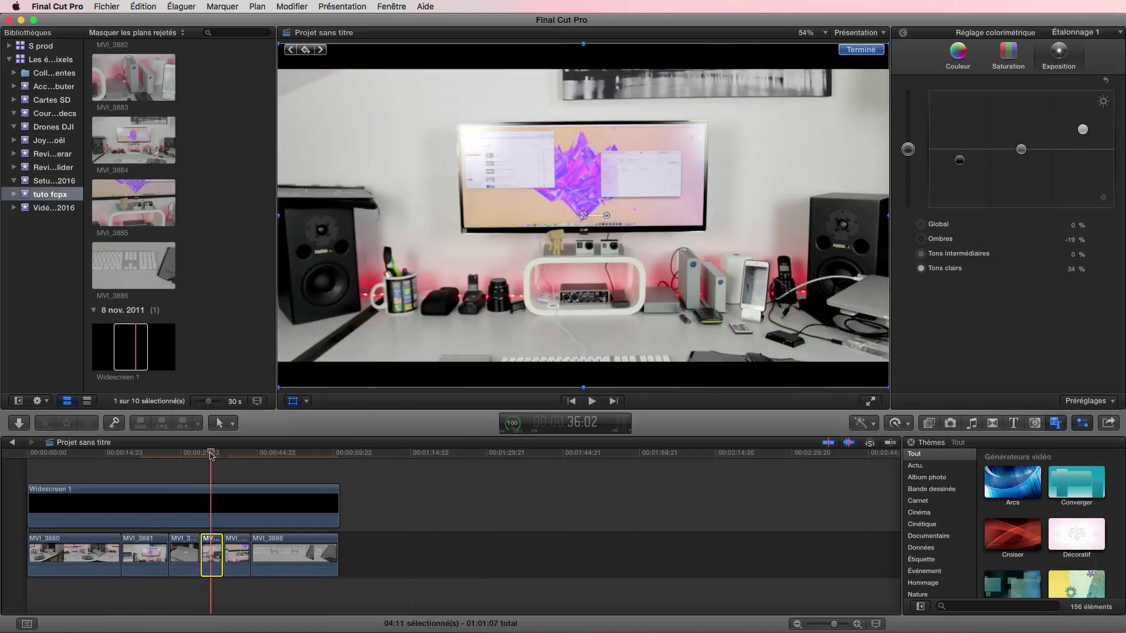
left_click_drag(210, 448, 227, 451)
left_click(243, 552)
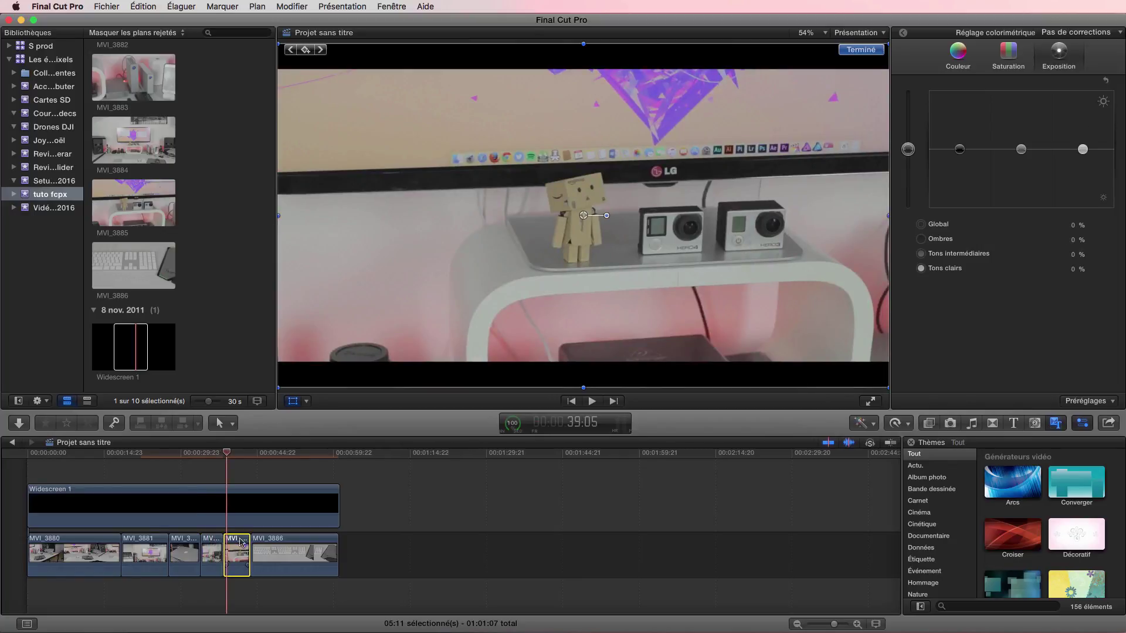
left_click(1108, 405)
left_click(1088, 477)
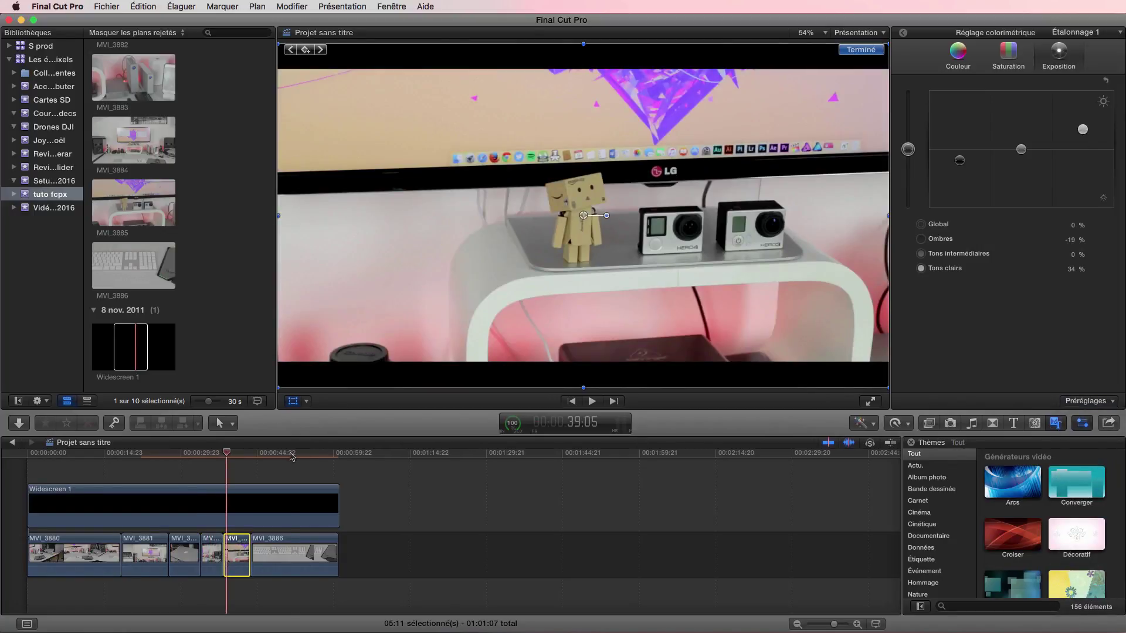
Step: Apply the Contraste color preset to MVI_3886 and move the playhead to 51:06
left_click(291, 457)
left_click(300, 548)
left_click(1099, 411)
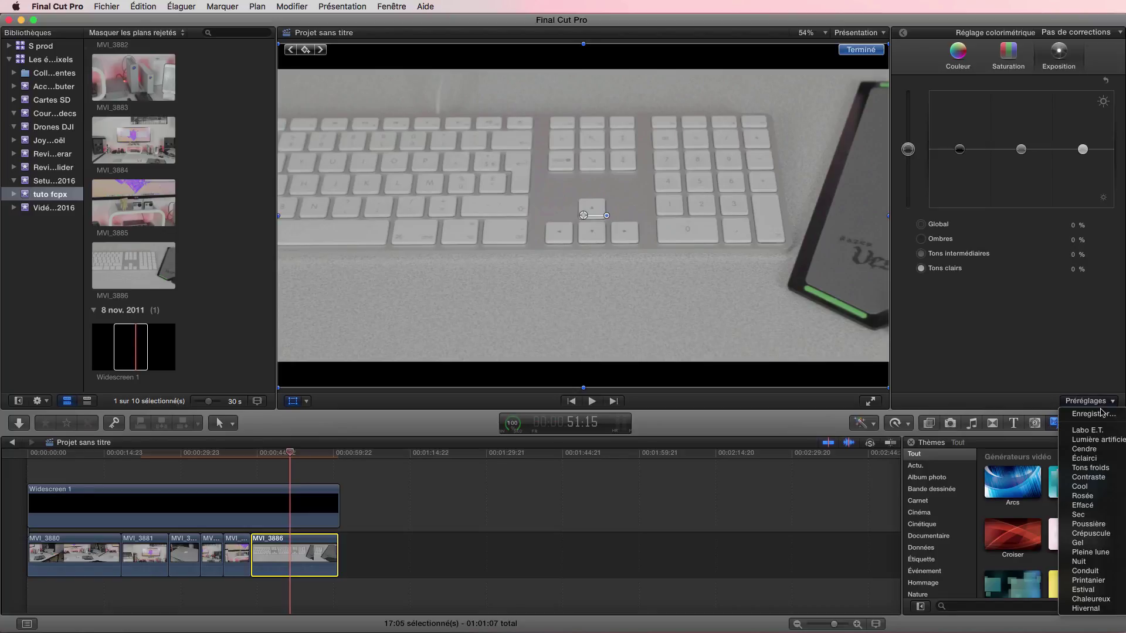
left_click(1089, 477)
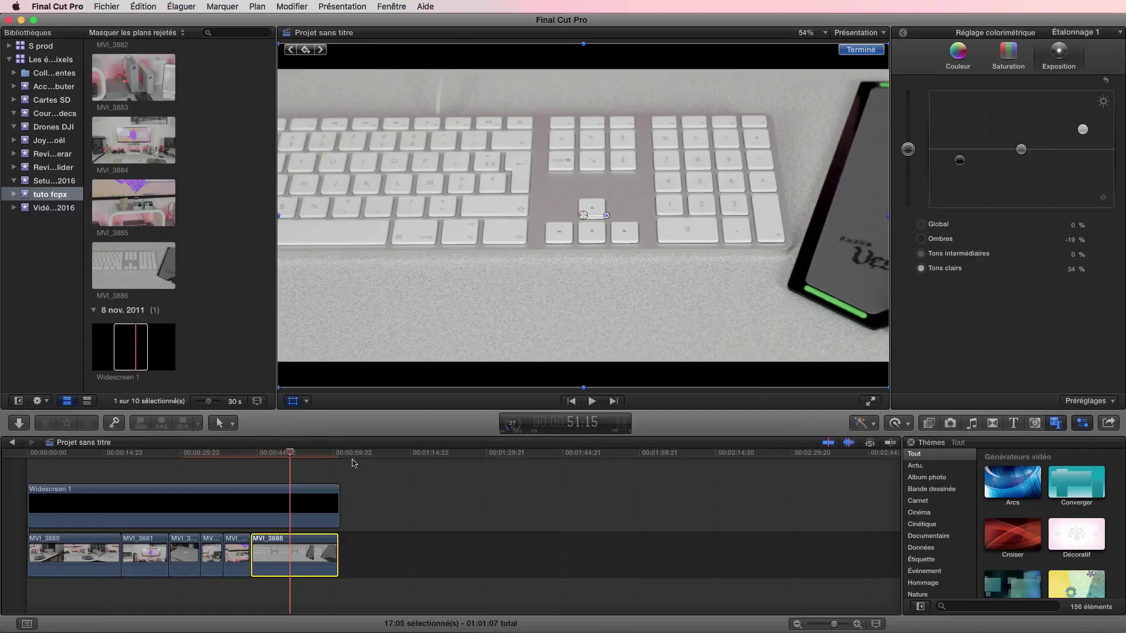
mouse_move(290, 453)
left_mouse_down()
mouse_move(314, 453)
mouse_move(123, 452)
mouse_move(289, 461)
left_mouse_up()
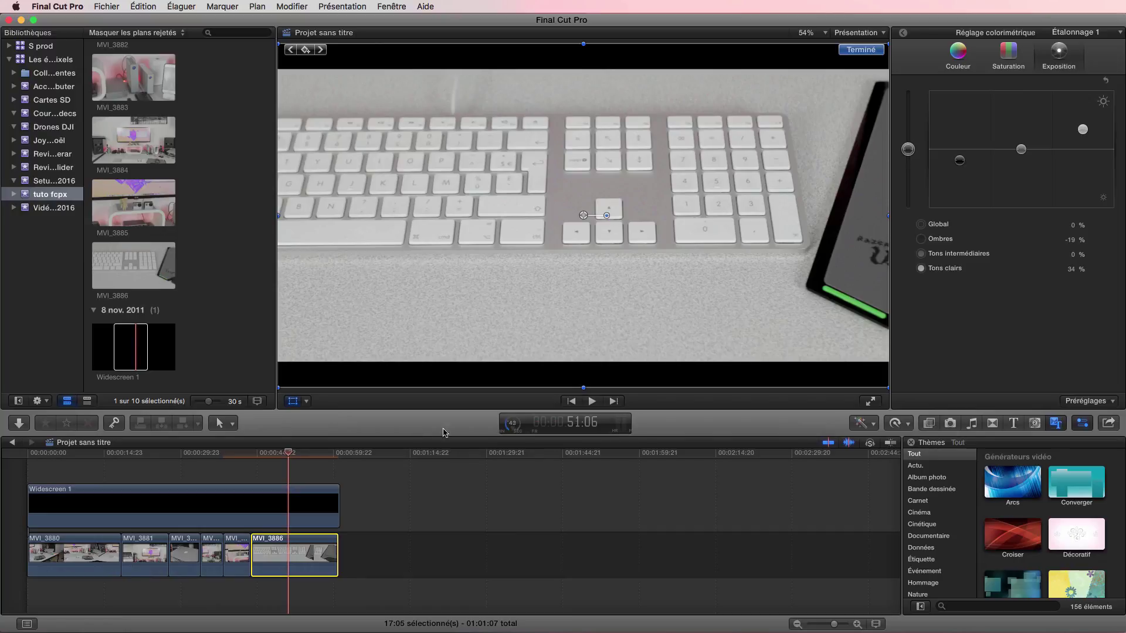
Step: Add the track Hero [Creative Commons] from the Libre de droit playlist beneath the clips, starting at the beginning of the timeline
left_click(972, 423)
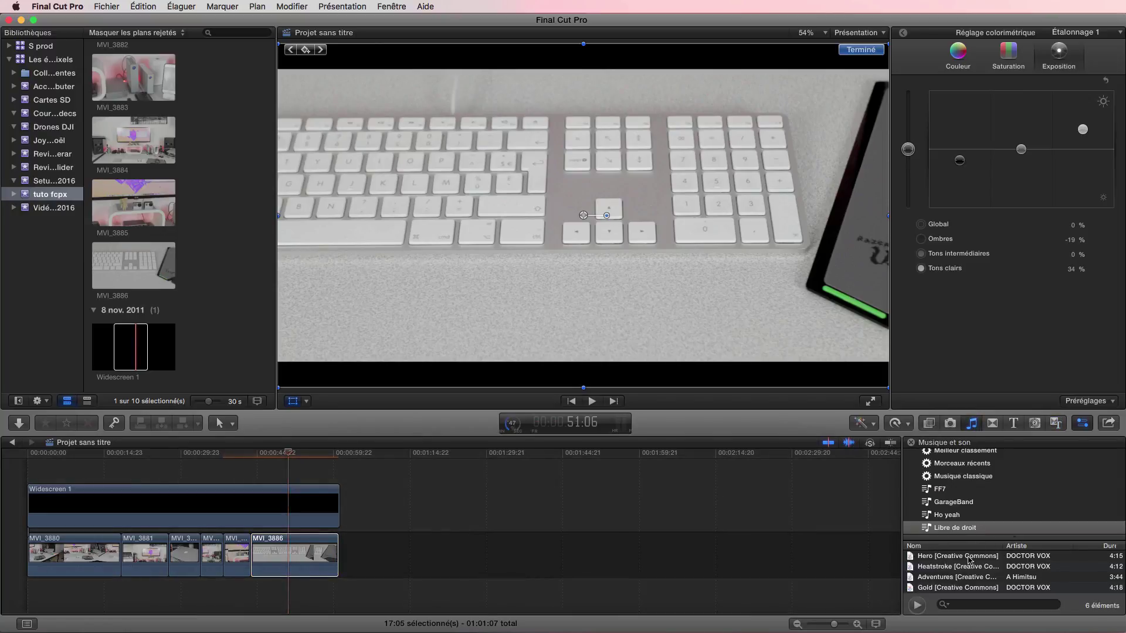
left_click(1023, 556)
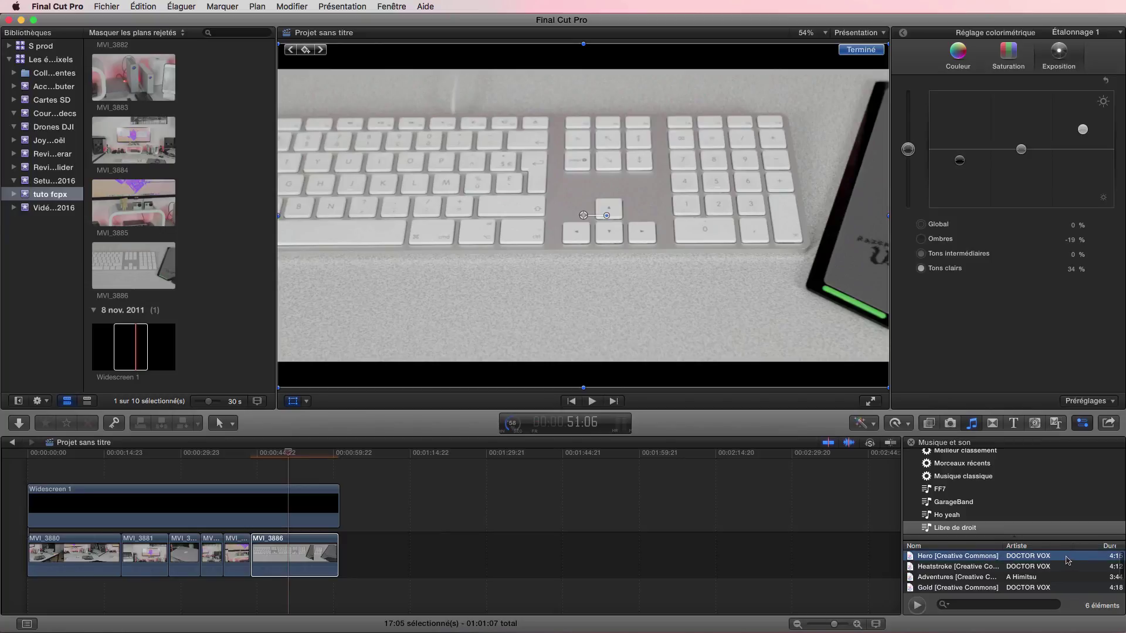
left_click_drag(435, 522, 25, 599)
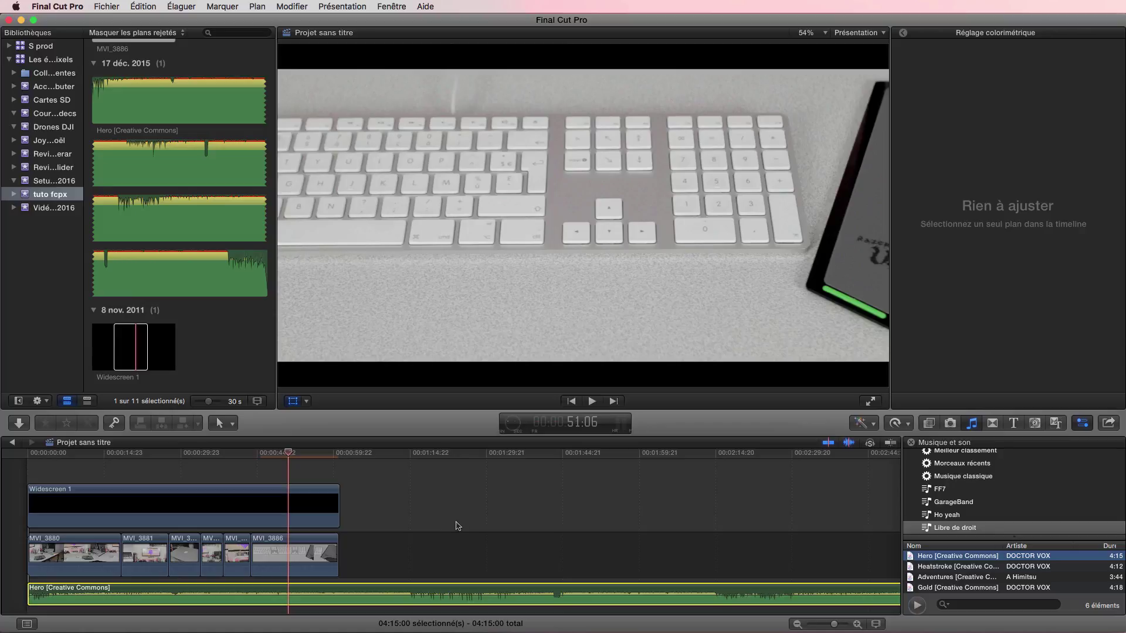
Step: Trim the end of the Hero music track back to the end of MVI_3886
scroll(459, 519, "right", 10)
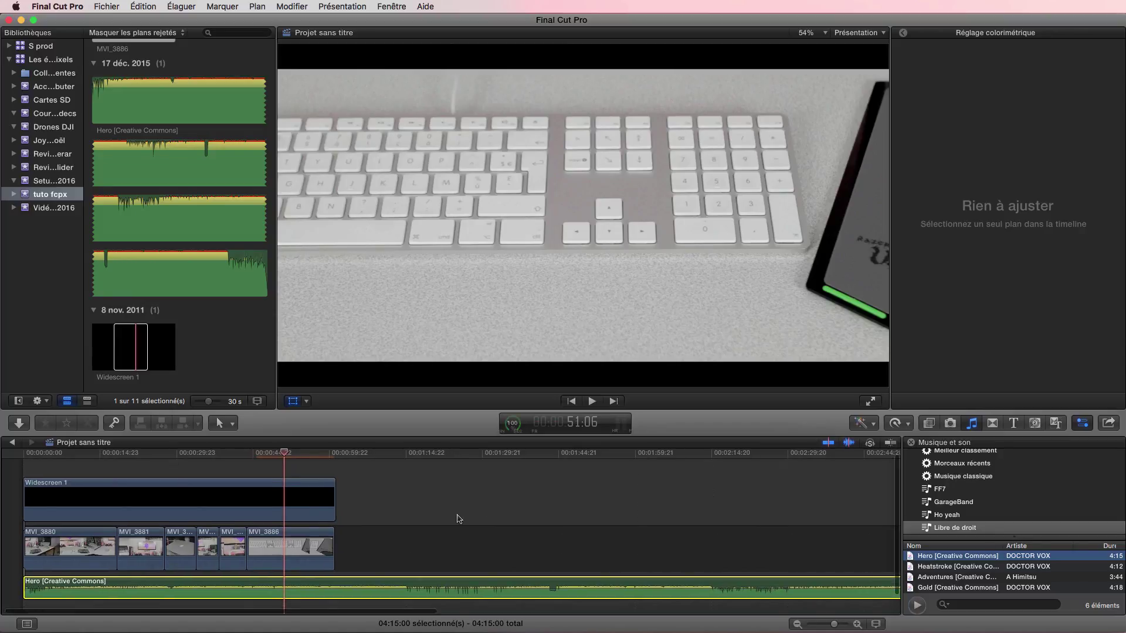
scroll(457, 518, "left", 10)
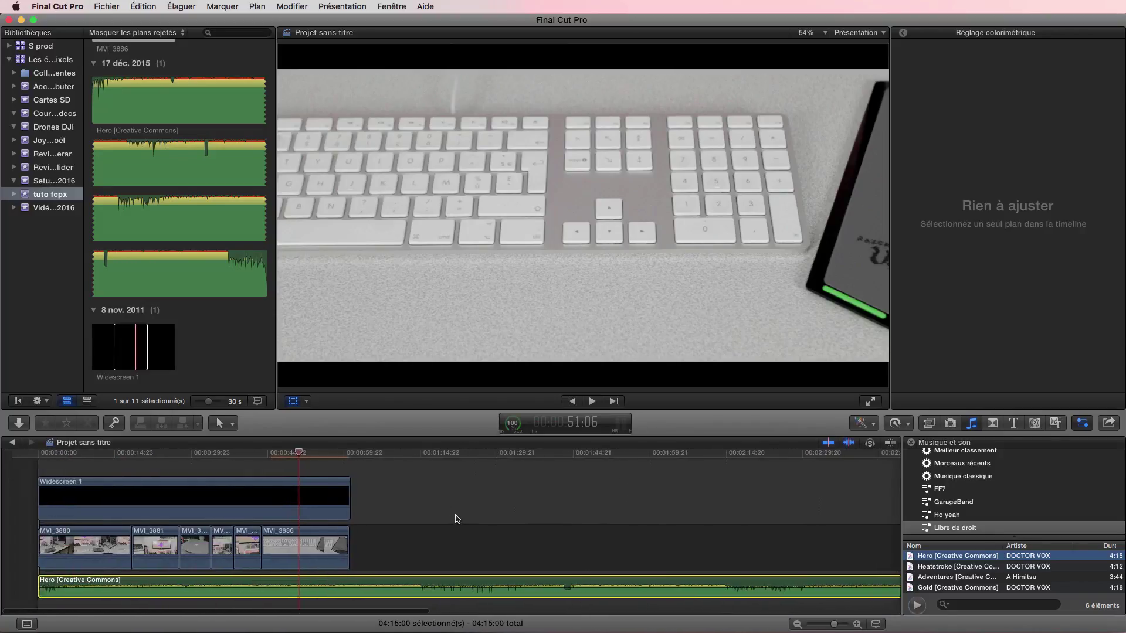
scroll(455, 518, "right", 13)
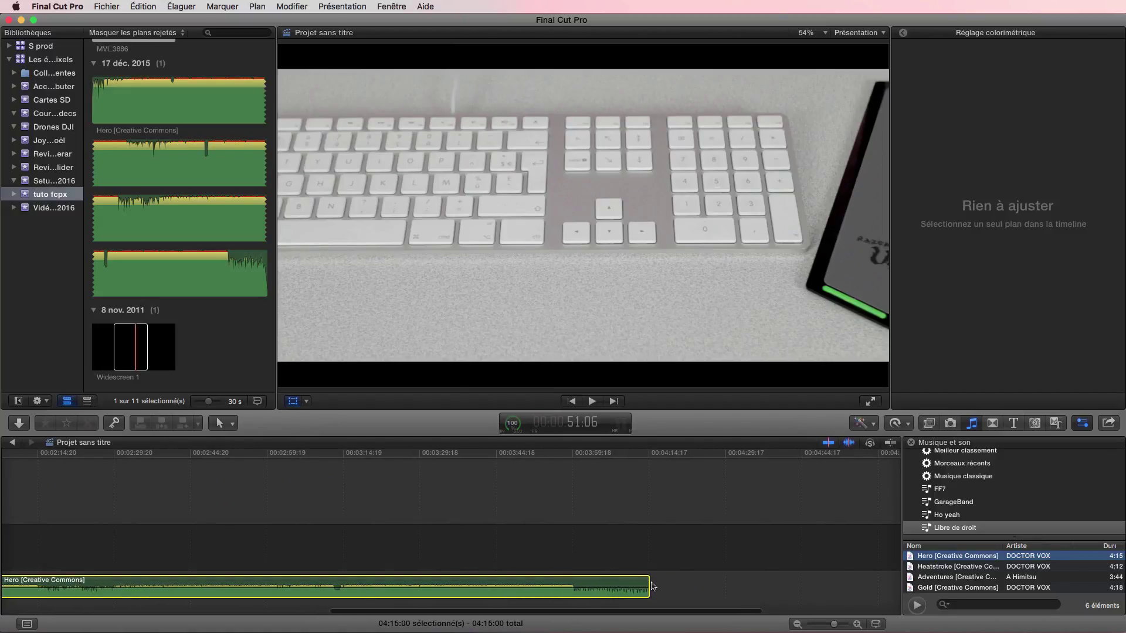
left_click_drag(648, 587, 19, 601)
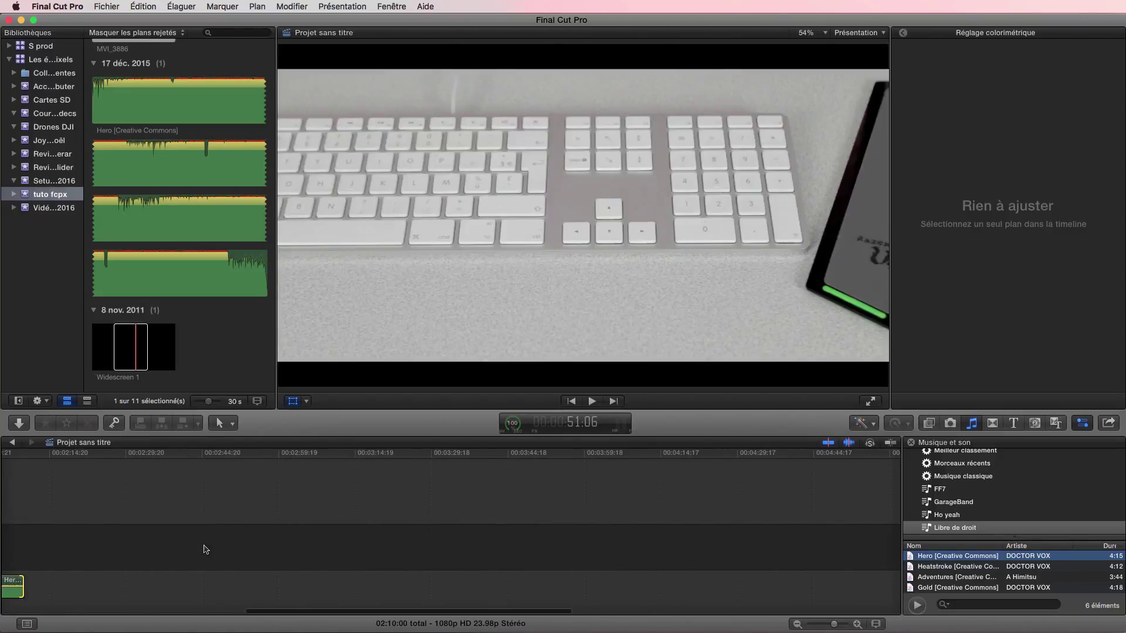
scroll(430, 535, "left", 10)
left_click_drag(687, 580, 337, 597)
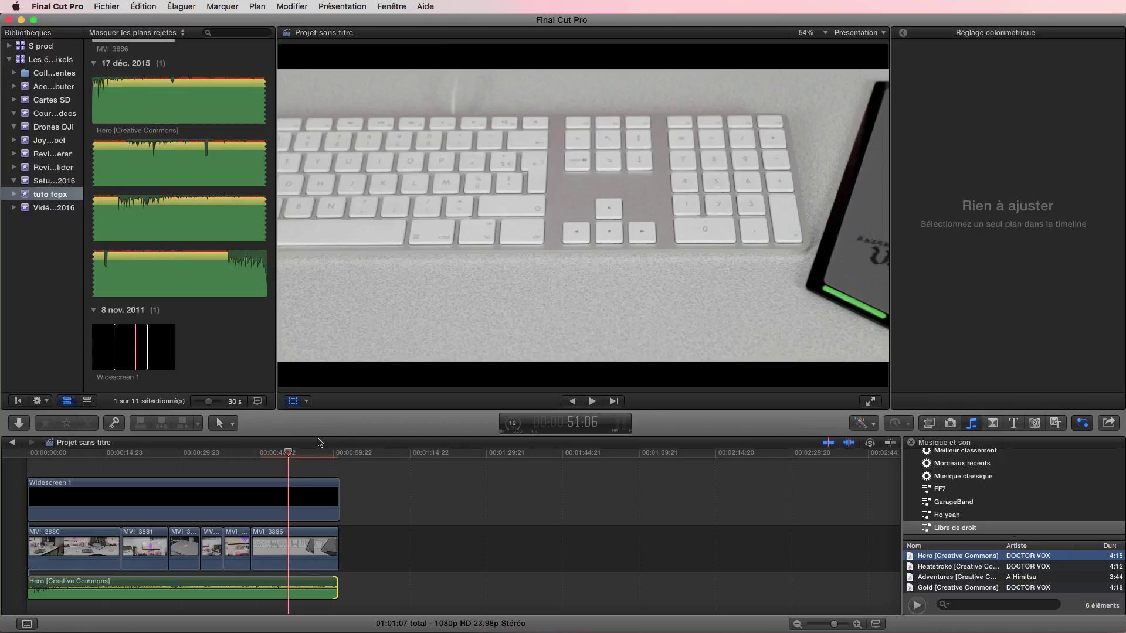
Step: Zoom the timeline to show the whole sequence and move the playhead to 29:23 in the third clip
scroll(415, 514, "right", 10)
scroll(415, 514, "left", 10)
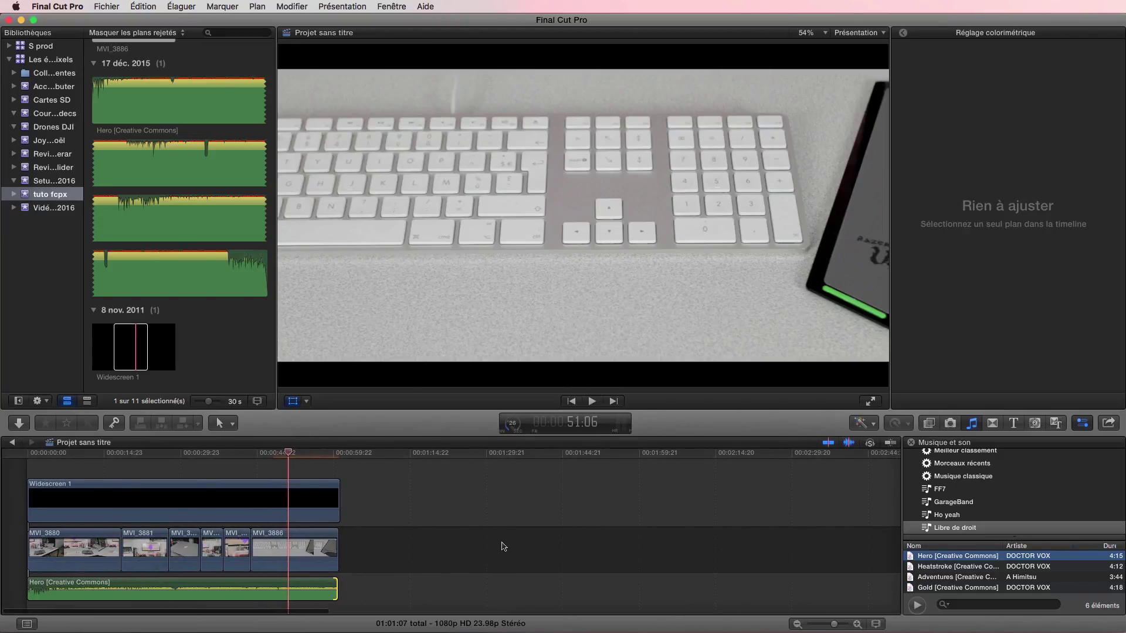
key("super+equal")
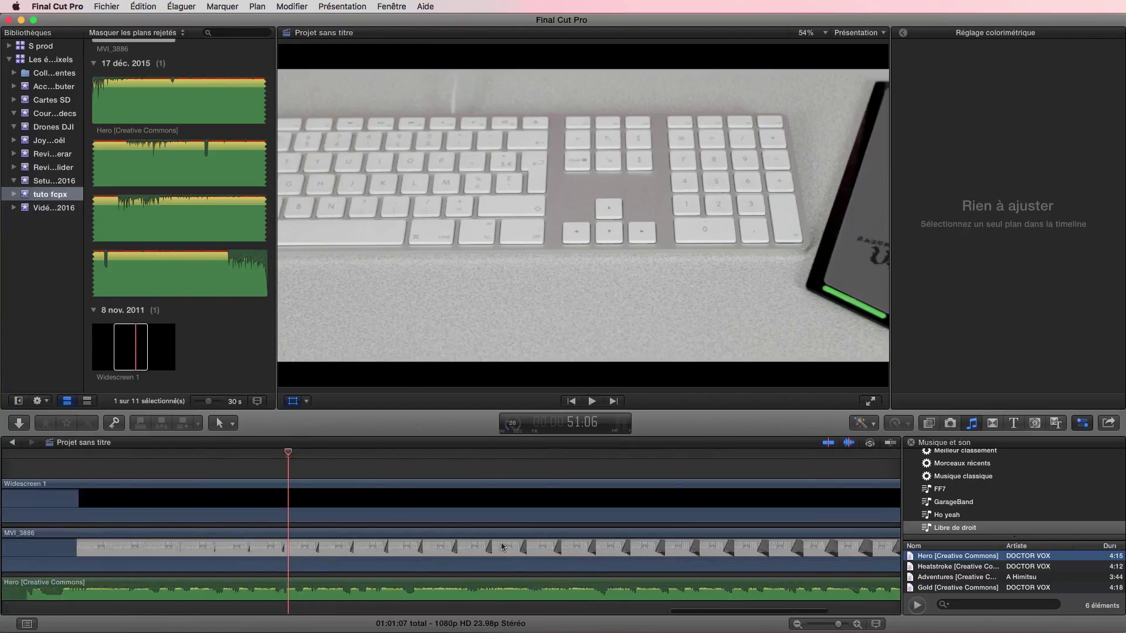
key("super+minus")
left_click_drag(820, 625, 817, 626)
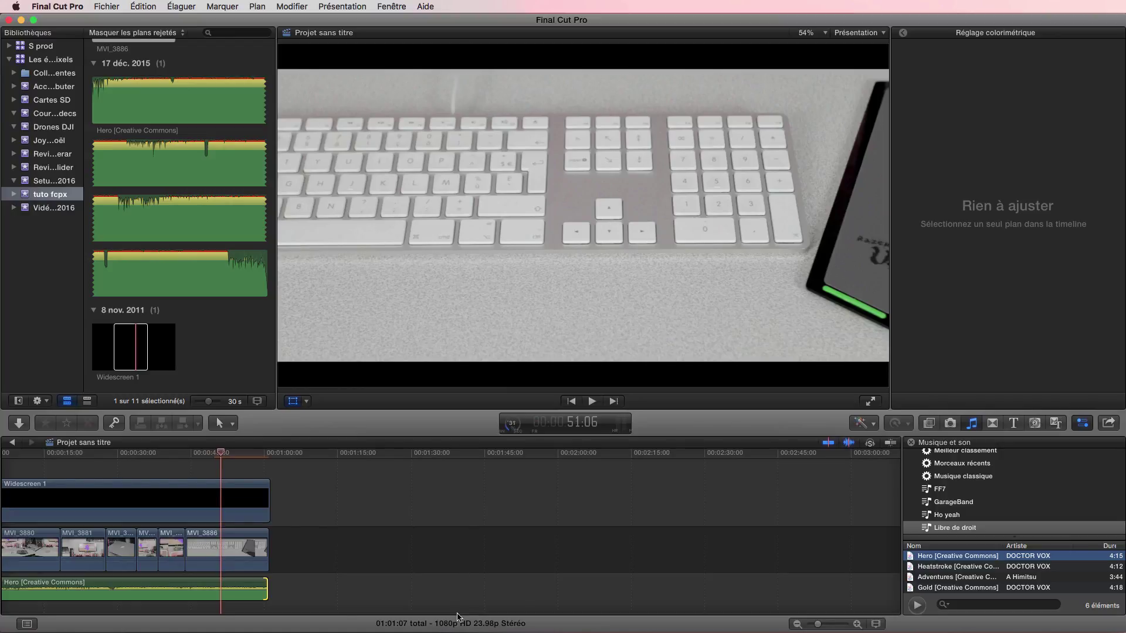
left_click_drag(229, 458, 119, 475)
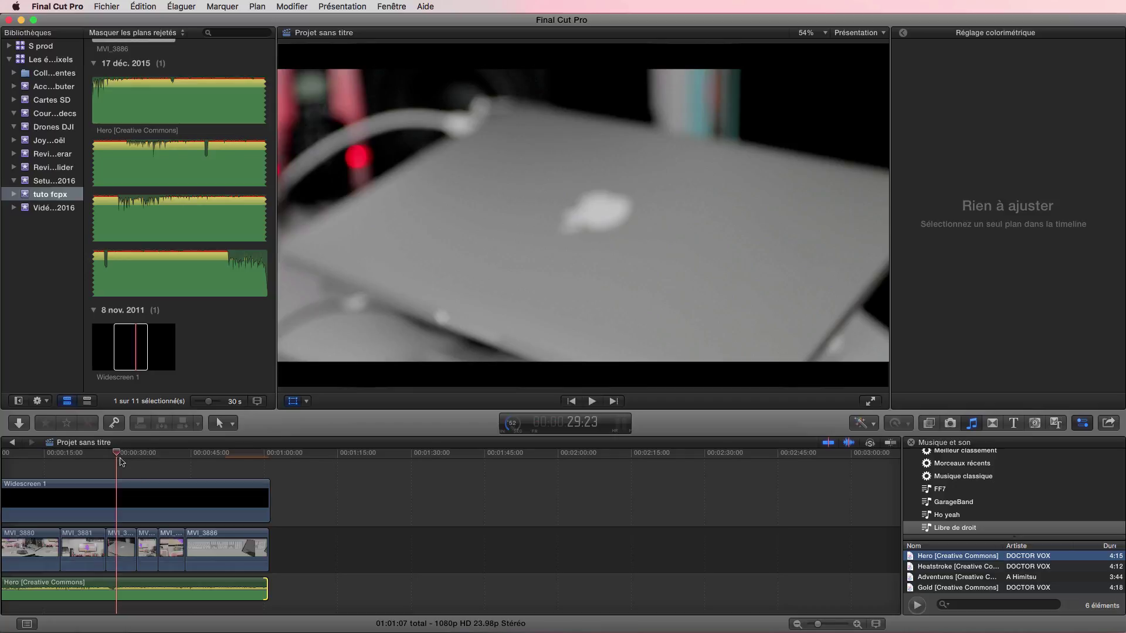
scroll(193, 490, "left", 3)
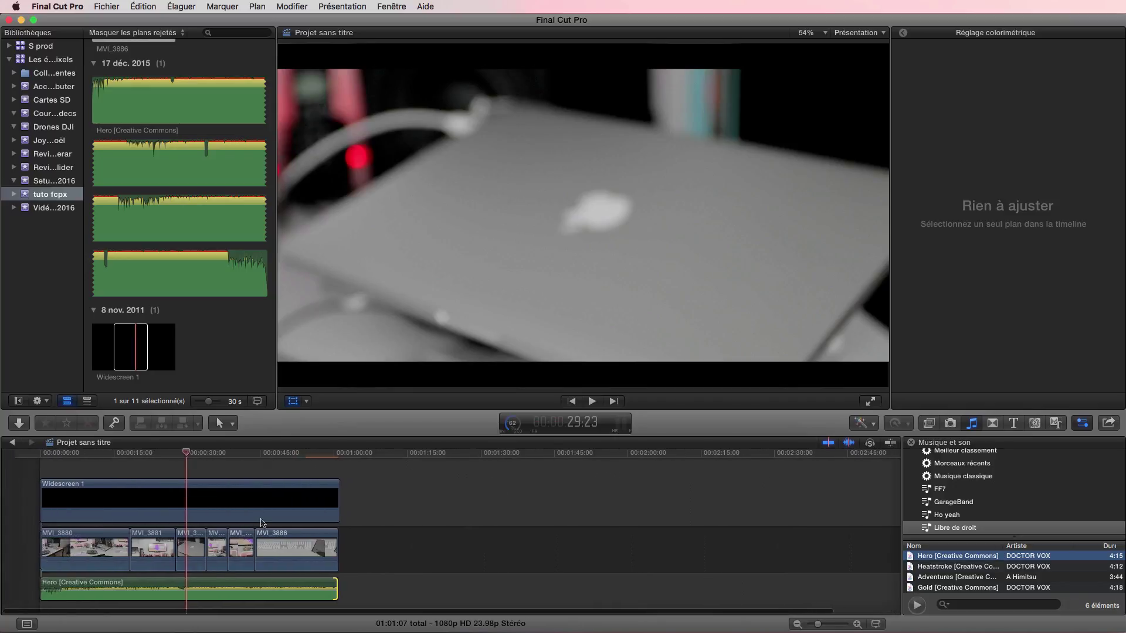
Step: Play the opening of the sequence from the timeline start and lower the Hero music track's volume past -12 dB
left_click_drag(174, 455, 2, 469)
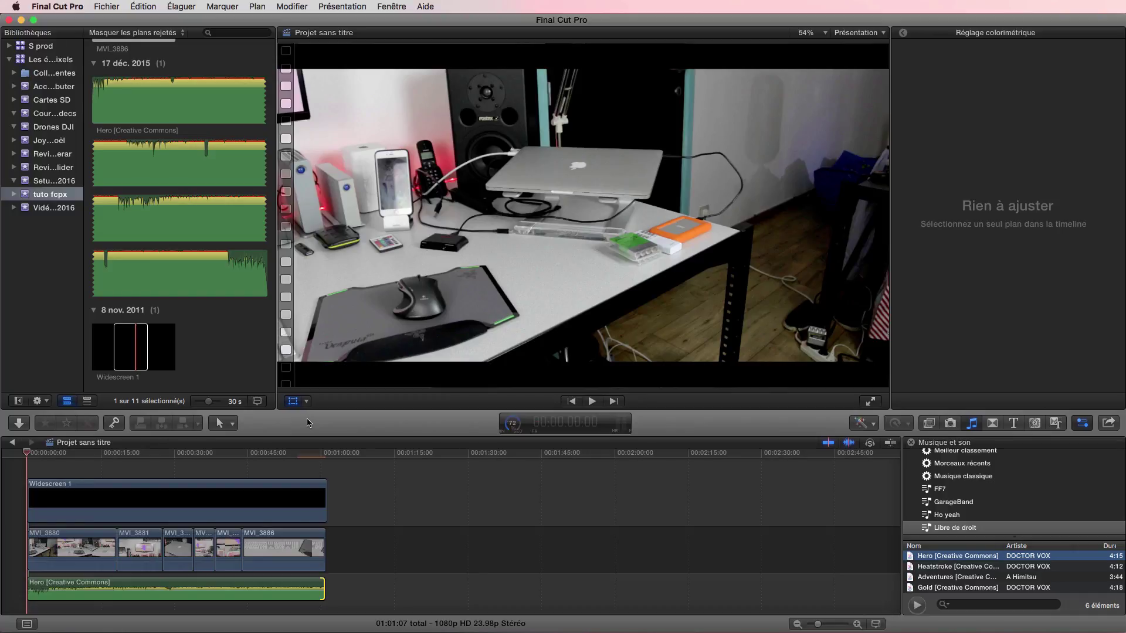
key("space")
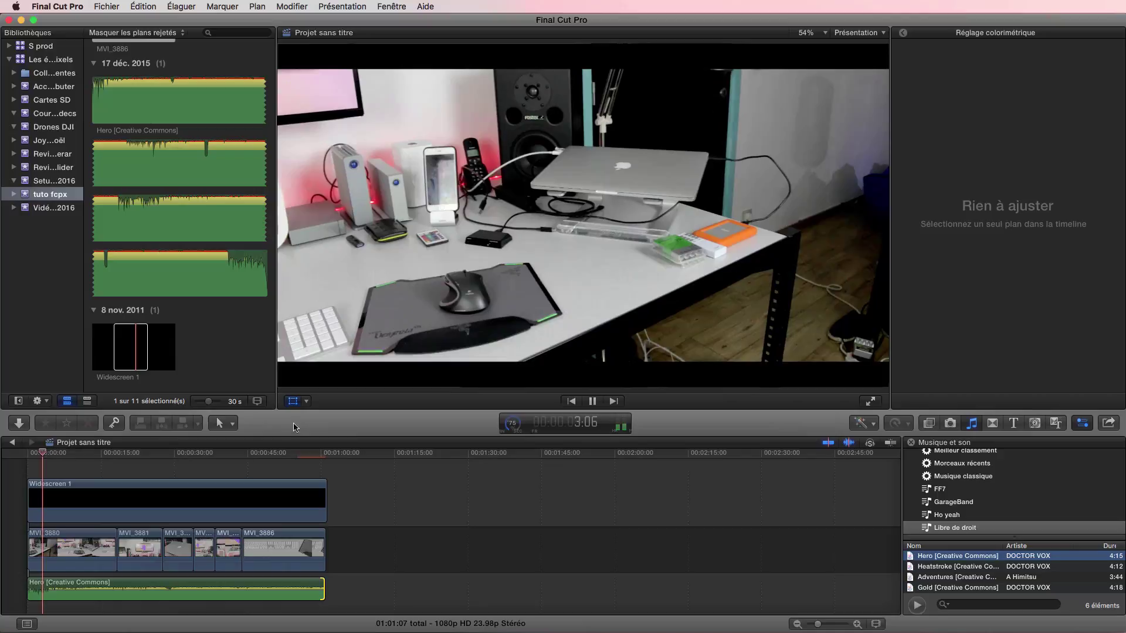
key("space")
left_click(155, 587)
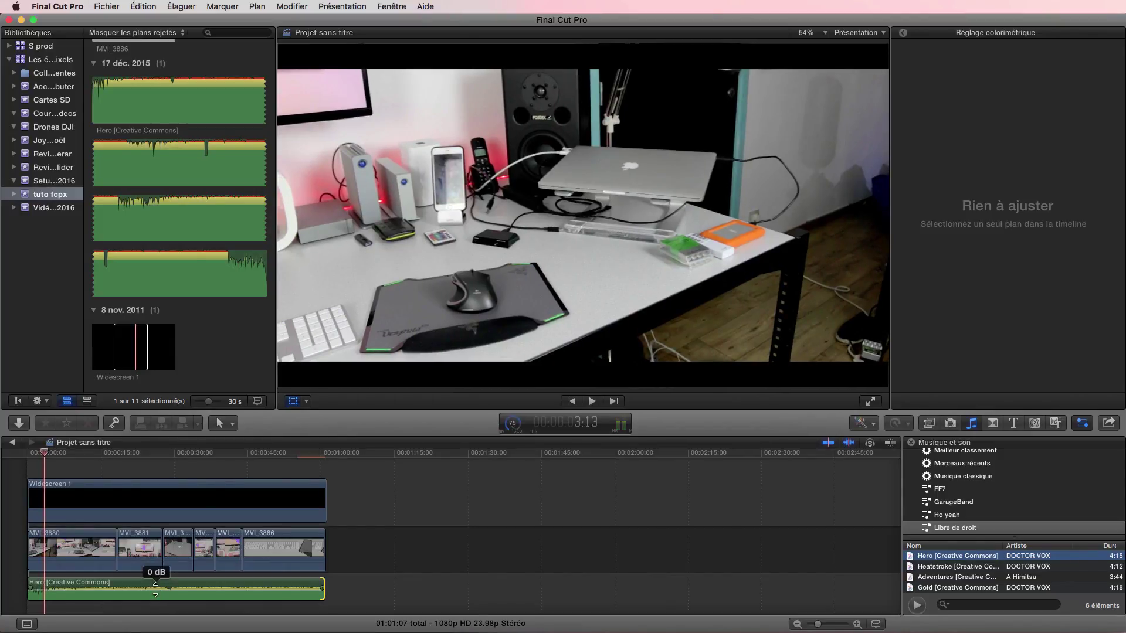
left_click_drag(156, 589, 155, 592)
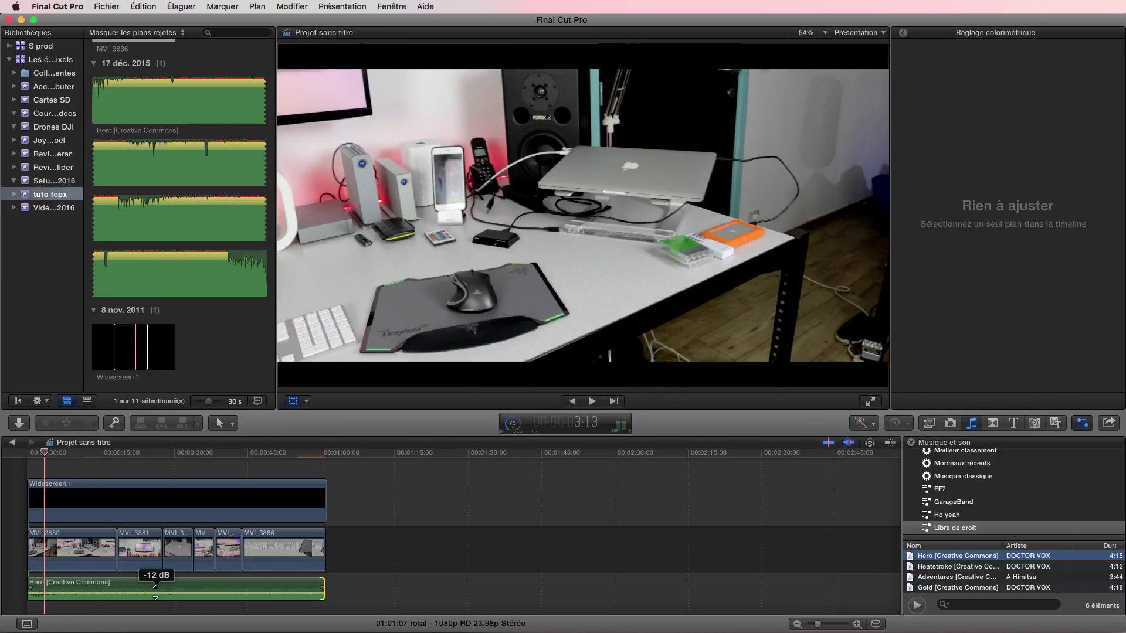
left_click_drag(176, 592, 177, 595)
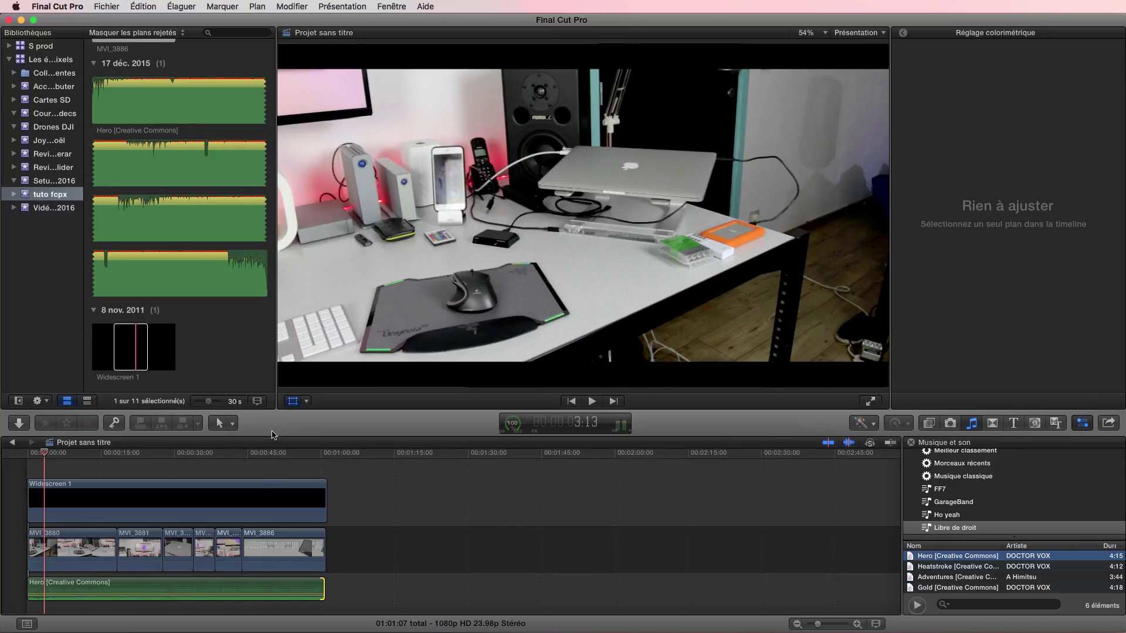
Step: Move the playhead to 4:10 and shift the Widescreen 1 and Hero clips about 7 seconds later in the timeline
mouse_move(45, 454)
left_mouse_down()
mouse_move(105, 453)
mouse_move(49, 450)
left_mouse_up()
left_click(58, 543)
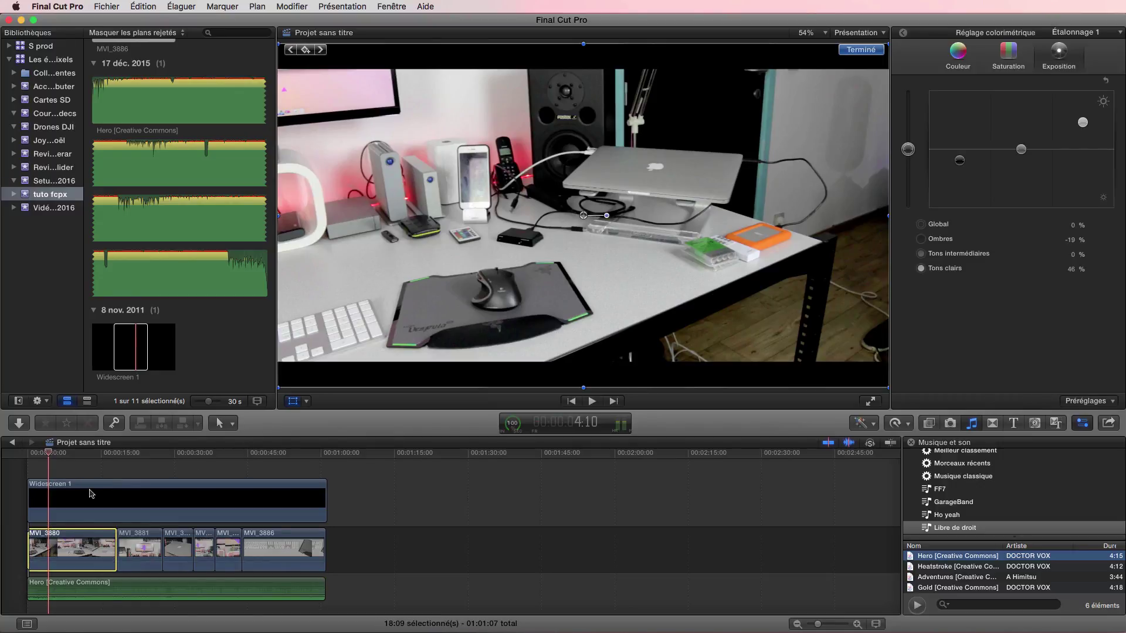
left_click_drag(71, 488, 102, 485)
left_click_drag(72, 585, 106, 585)
left_click(42, 543)
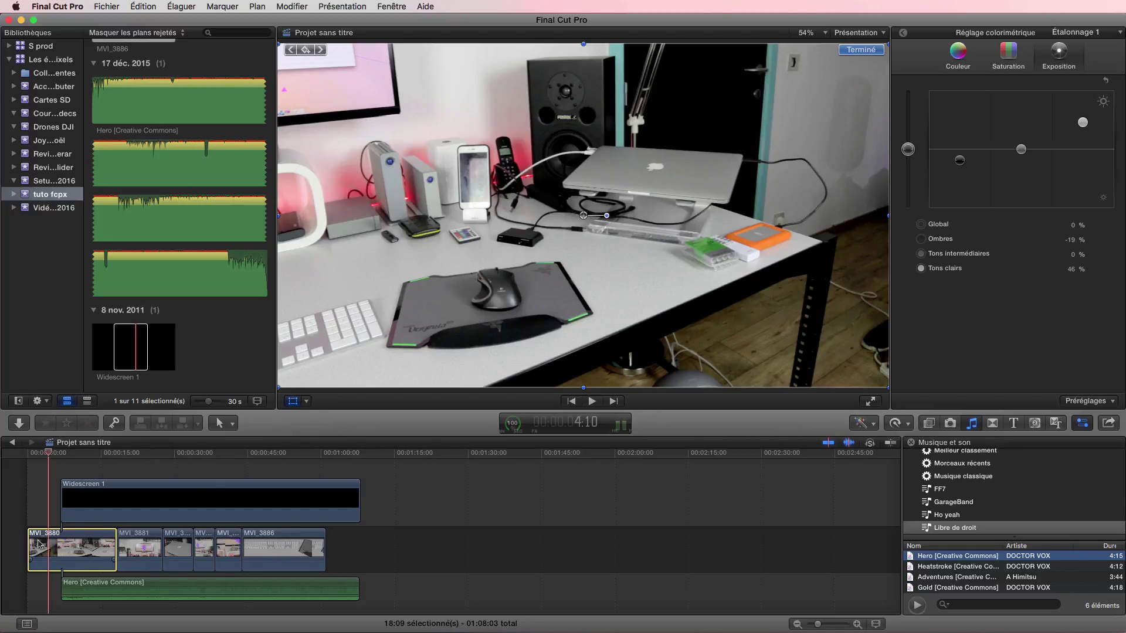
left_click(233, 424)
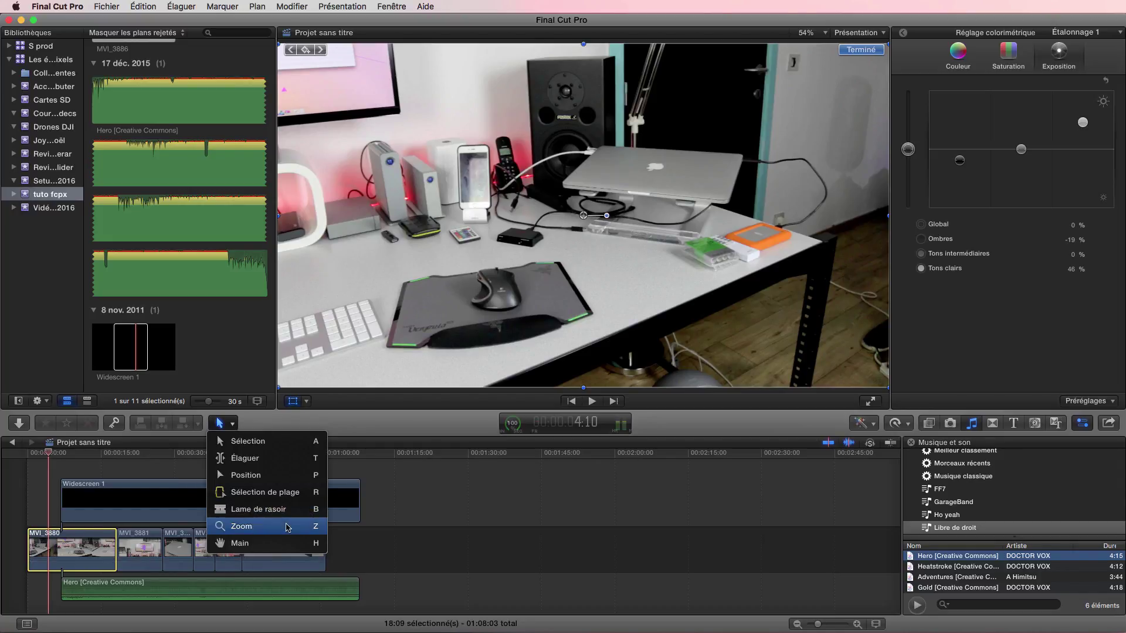
left_click(353, 422)
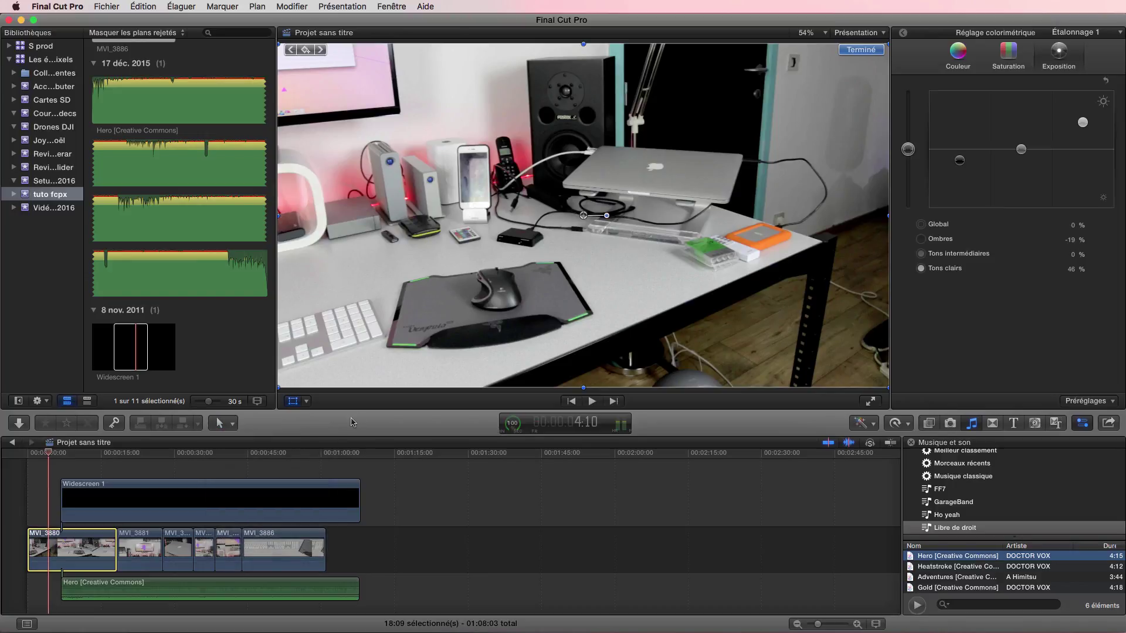
key("r")
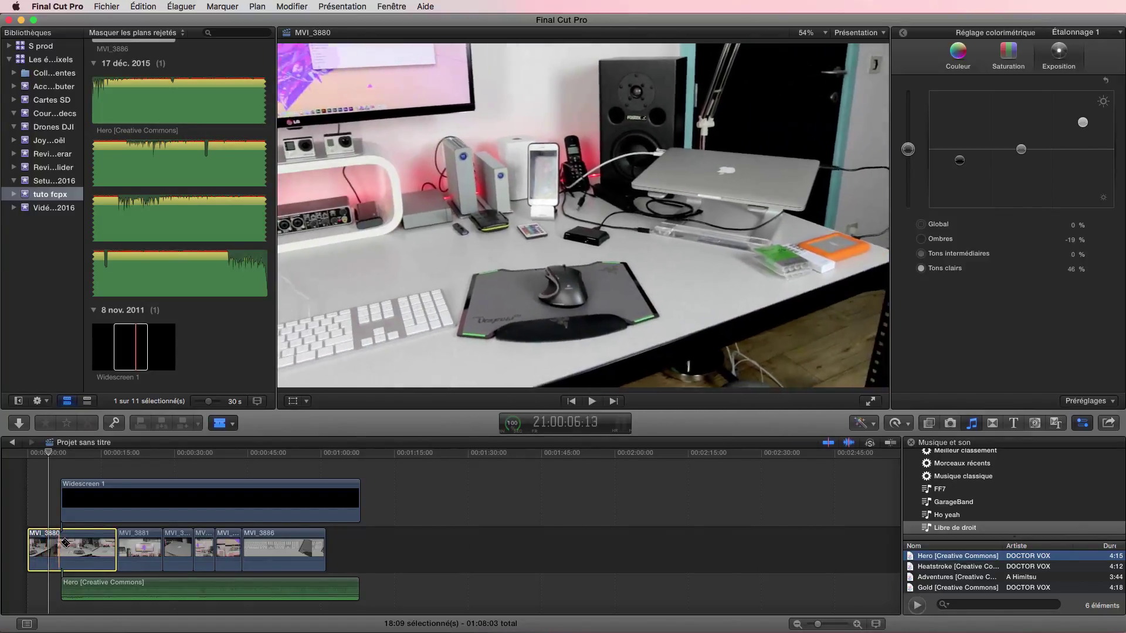
left_click(234, 423)
left_click(246, 442)
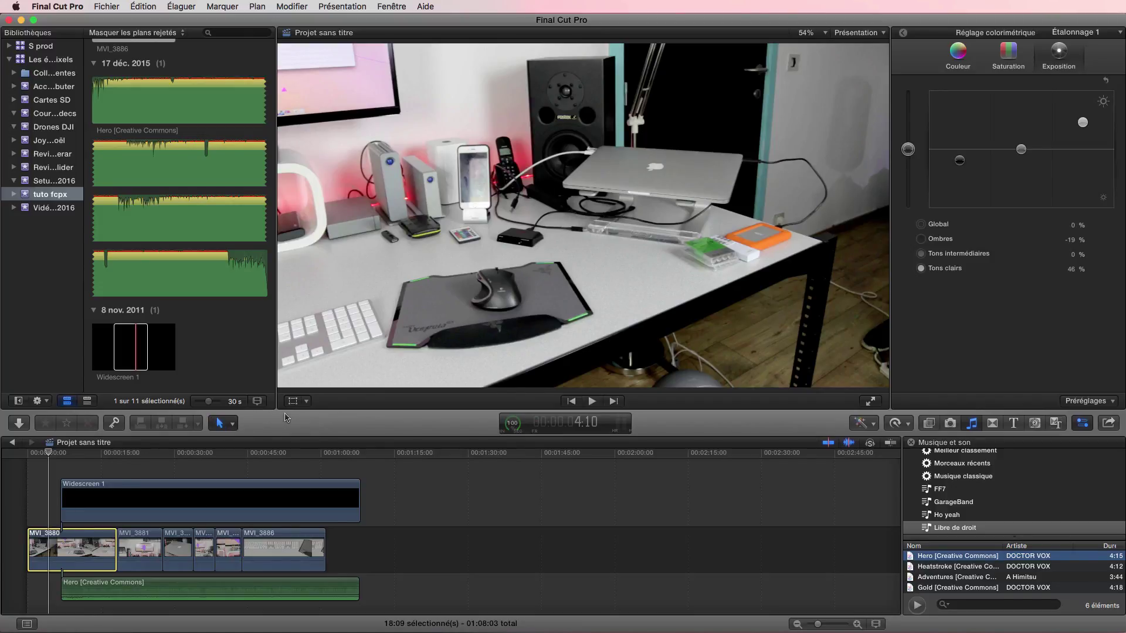
Step: Split MVI_3880 at 4:10, deleting the part before the cut, and move Widescreen 1 and Hero back to the timeline start
key("super+b")
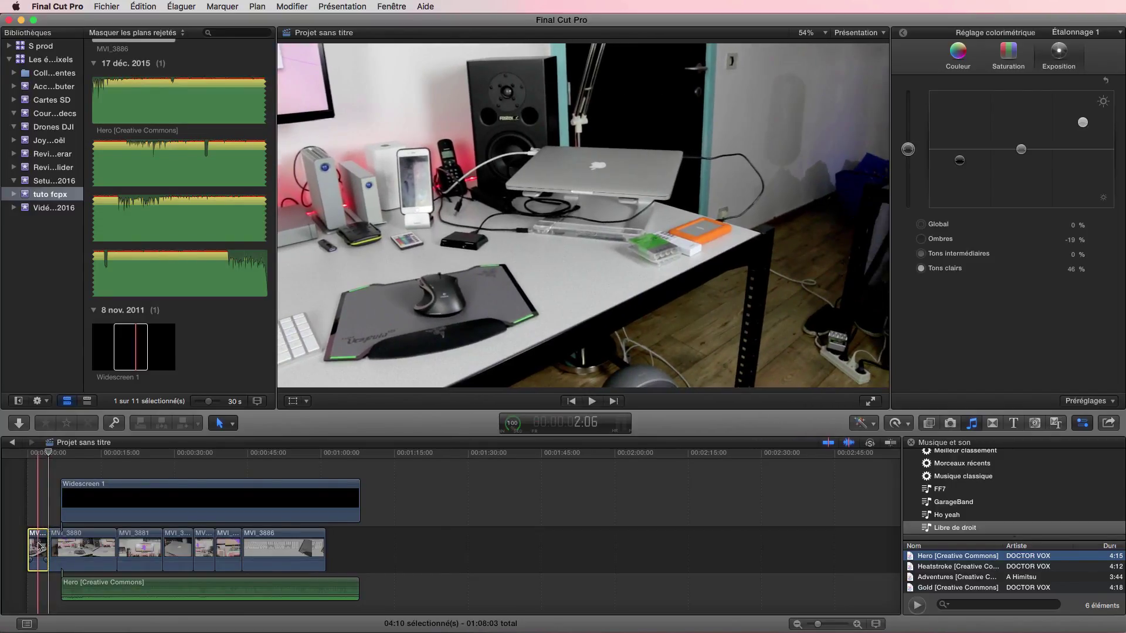
key("Delete")
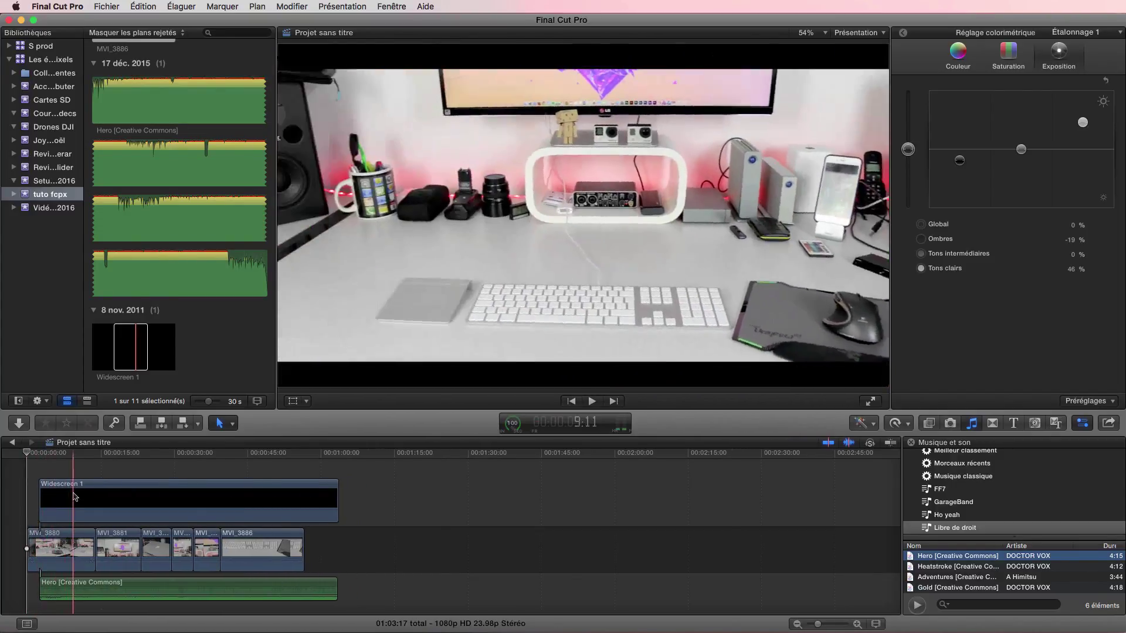
left_click(50, 492)
left_click_drag(59, 587, 43, 586)
left_click_drag(27, 452, 75, 464)
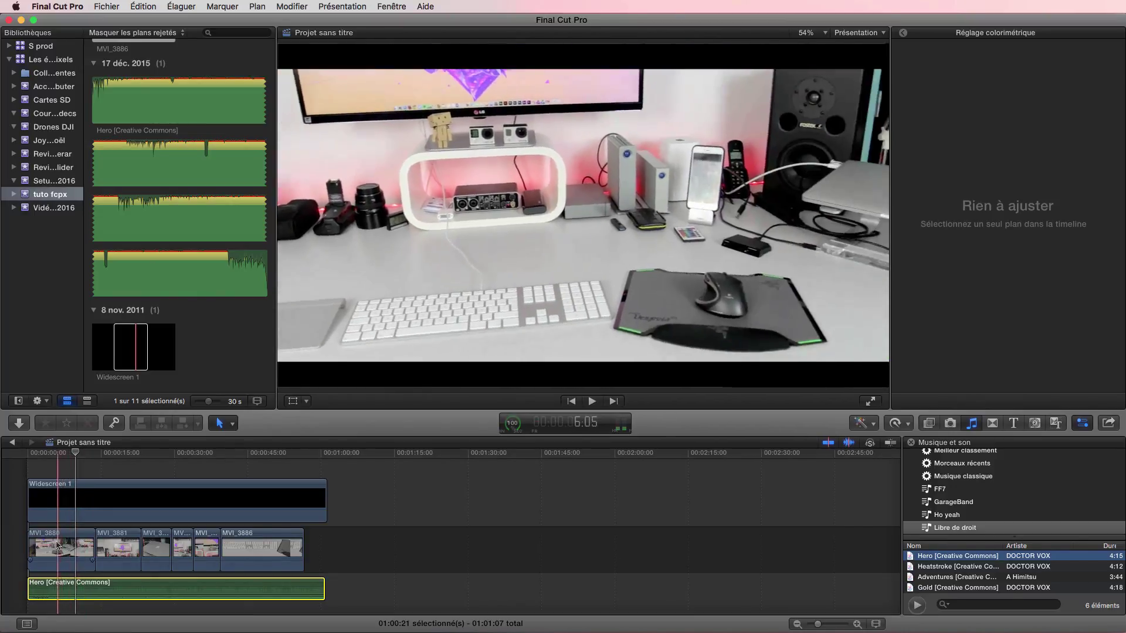
Step: Add the default transition to both ends of MVI_3880, letting the media overlap to create it
left_click(57, 545)
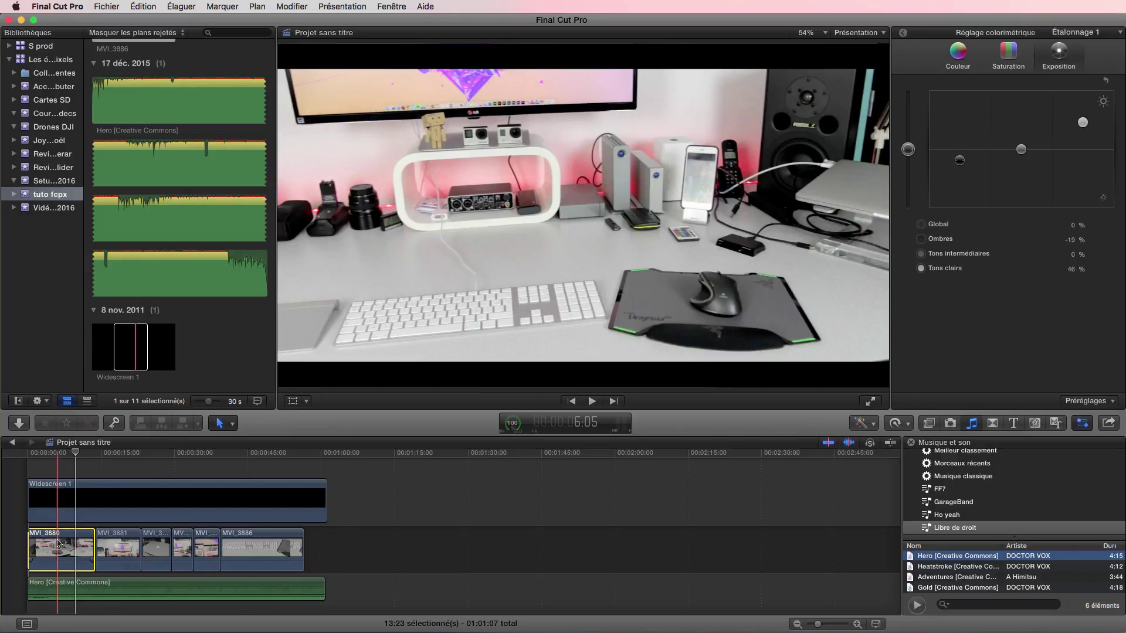
key("super+t")
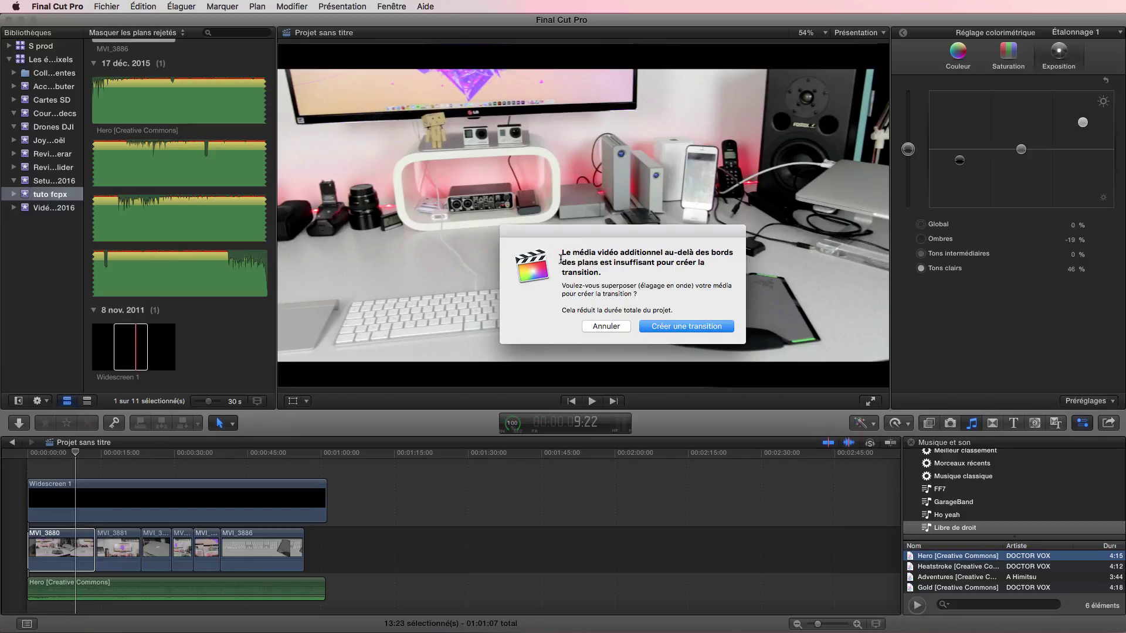
left_click(692, 331)
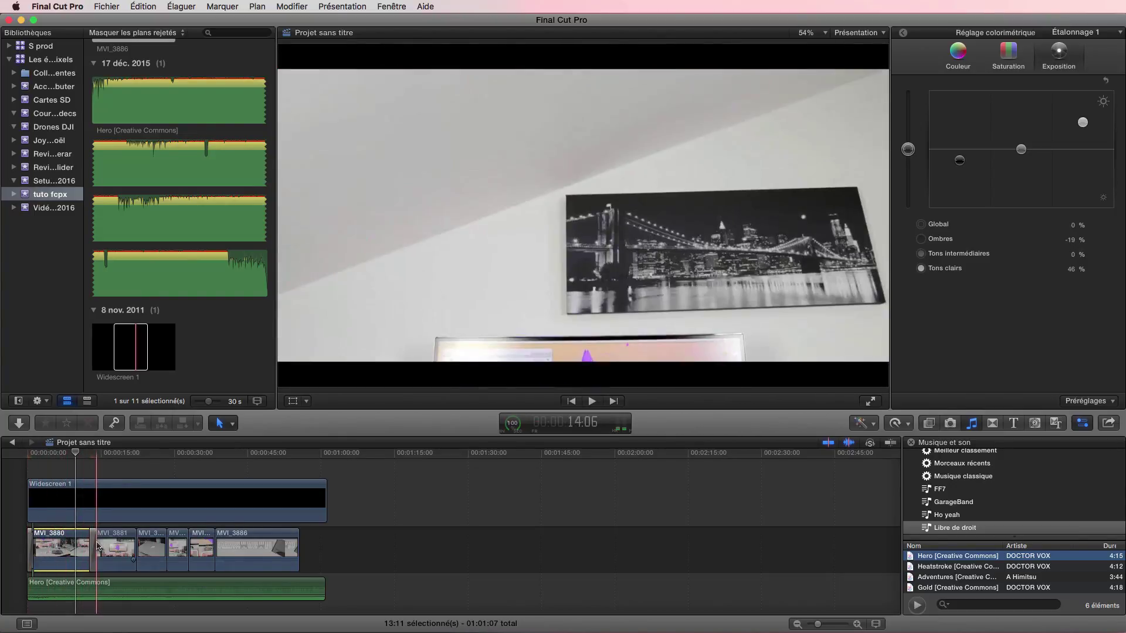
Step: Play the sequence from the beginning through MVI_3880 and its transitions, stopping at 19:17
left_click(26, 456)
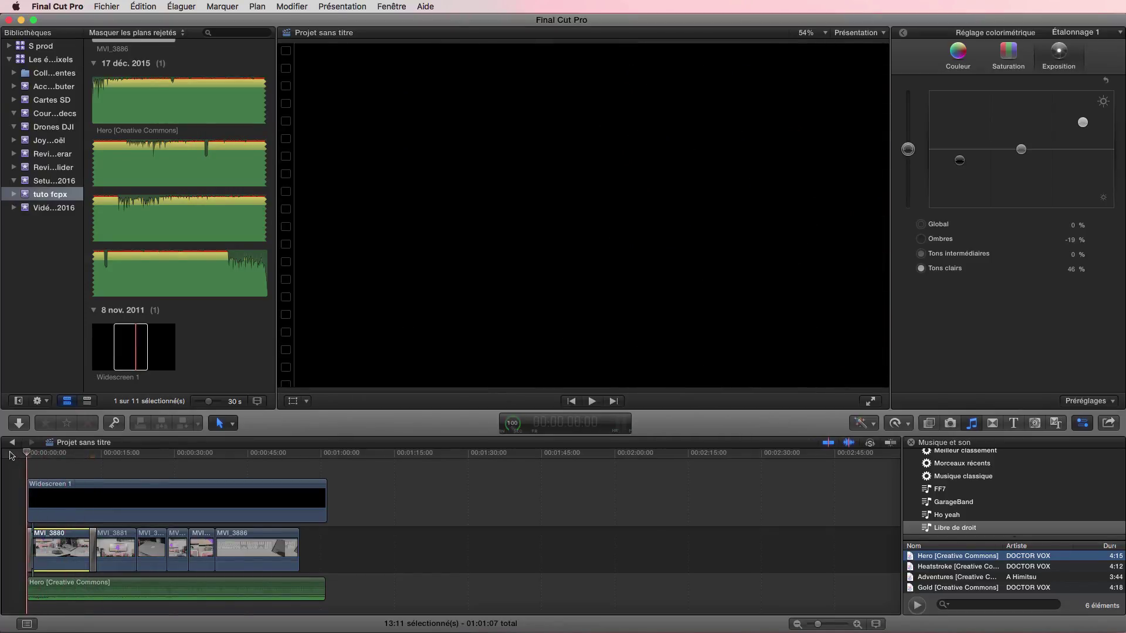
key("space")
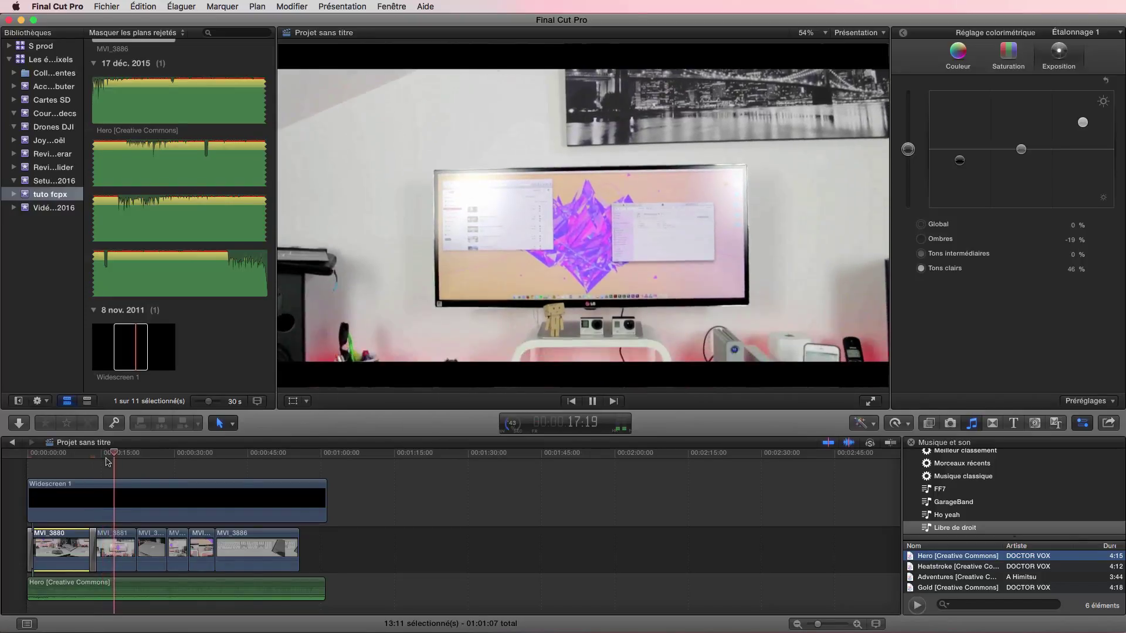
key("space")
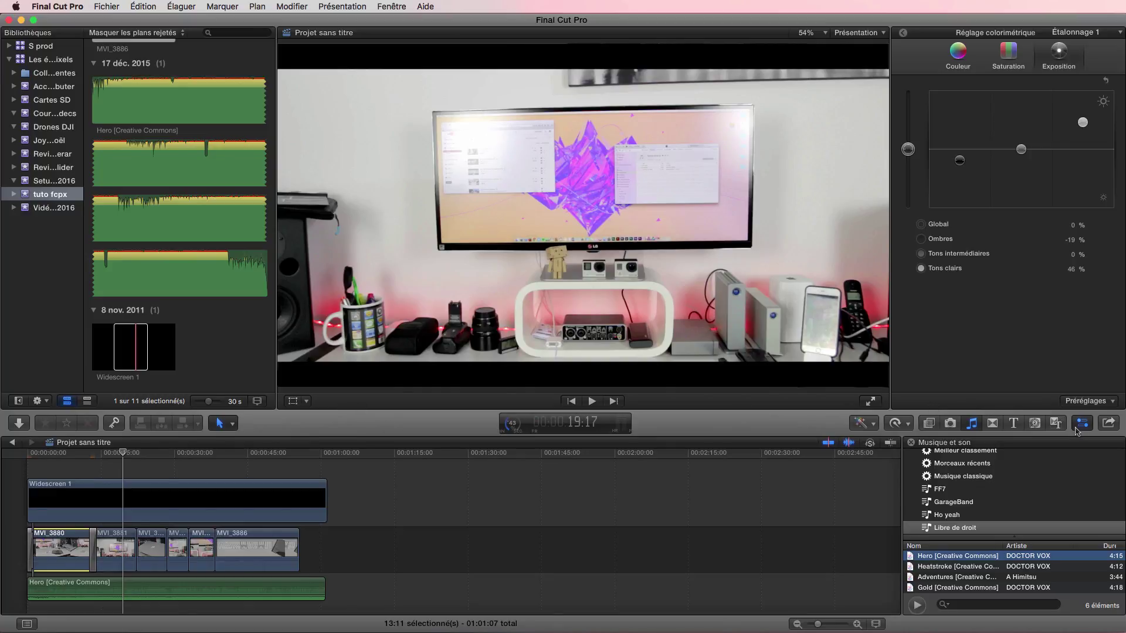
Step: Add the Bruit lumineux transition between MVI_3881 and the third clip, allowing media overlap, and play it back
left_click(992, 423)
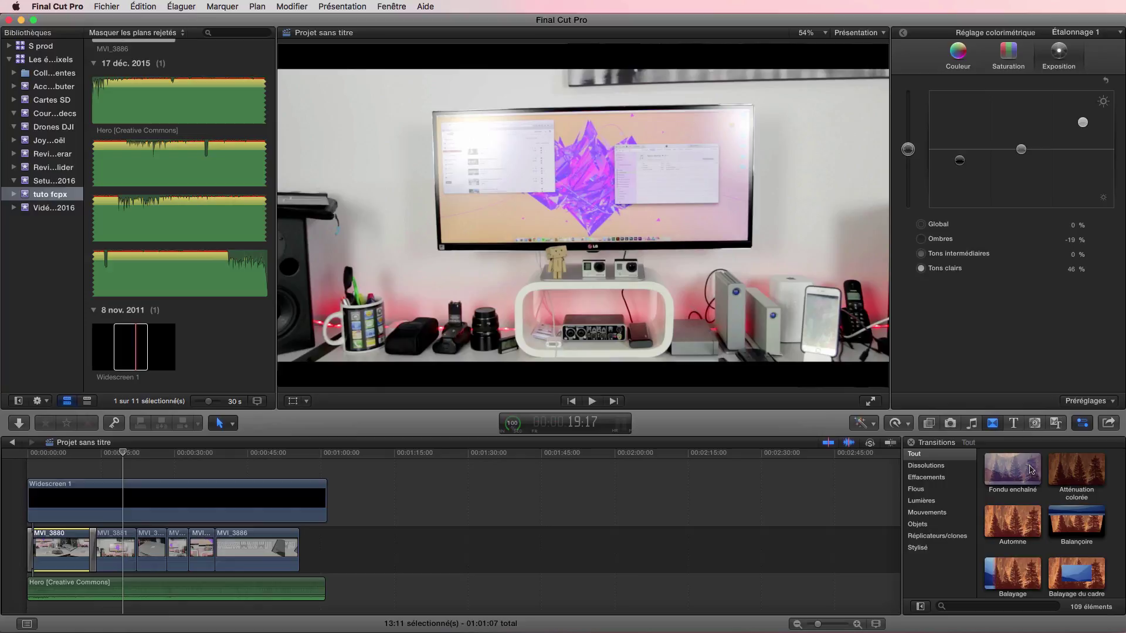
scroll(1079, 531, "down", 4)
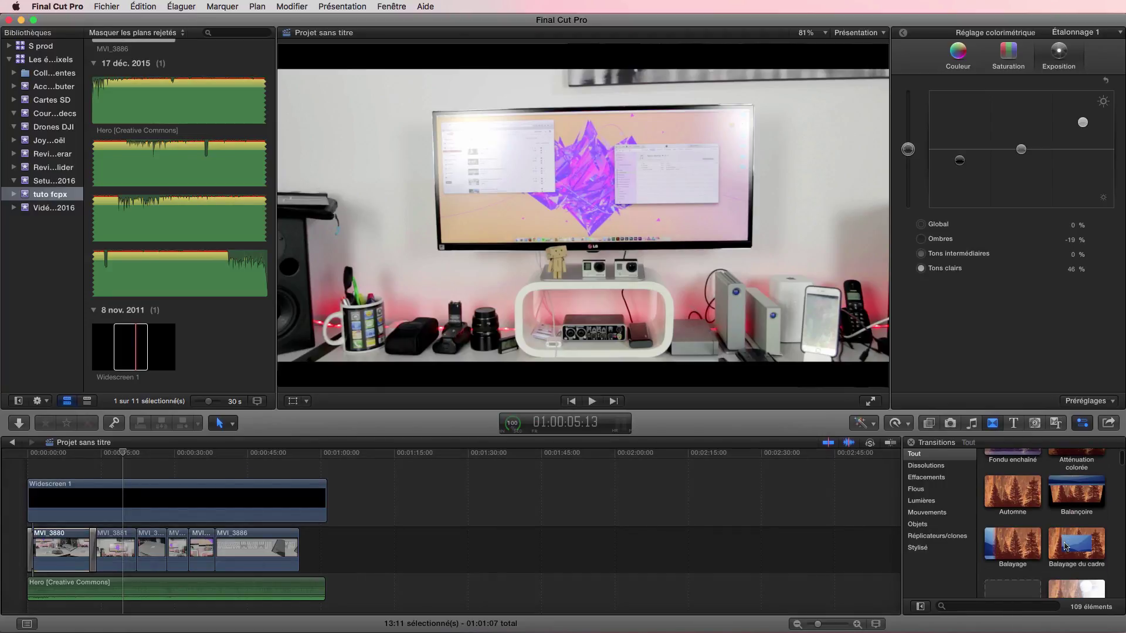
left_click(1081, 516)
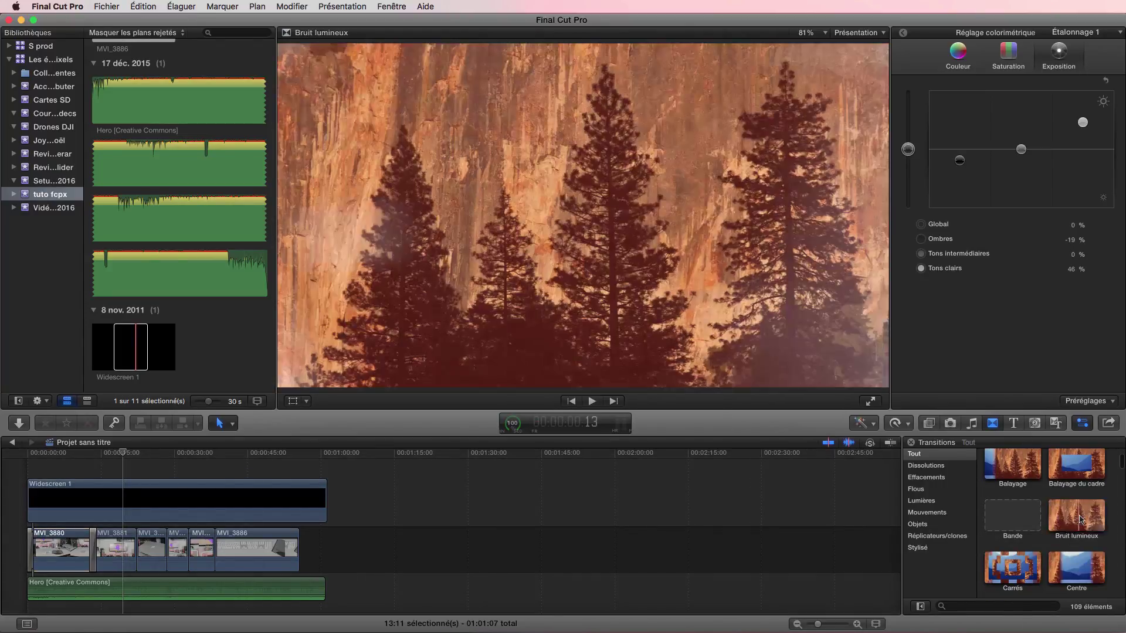
left_click_drag(1082, 516, 139, 559)
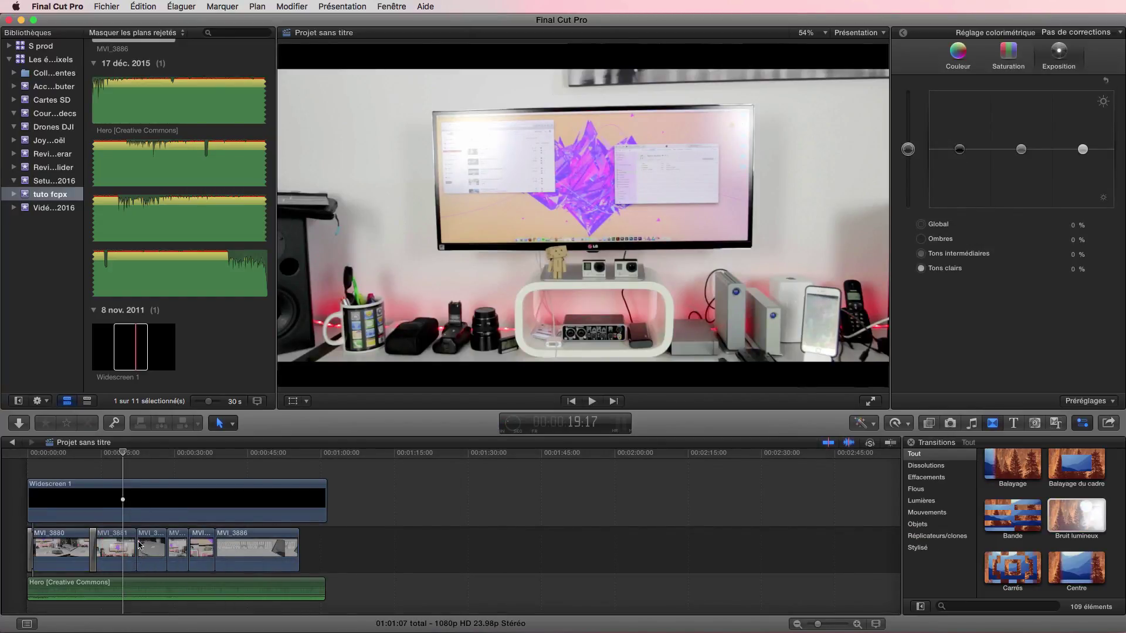
left_click(1105, 286)
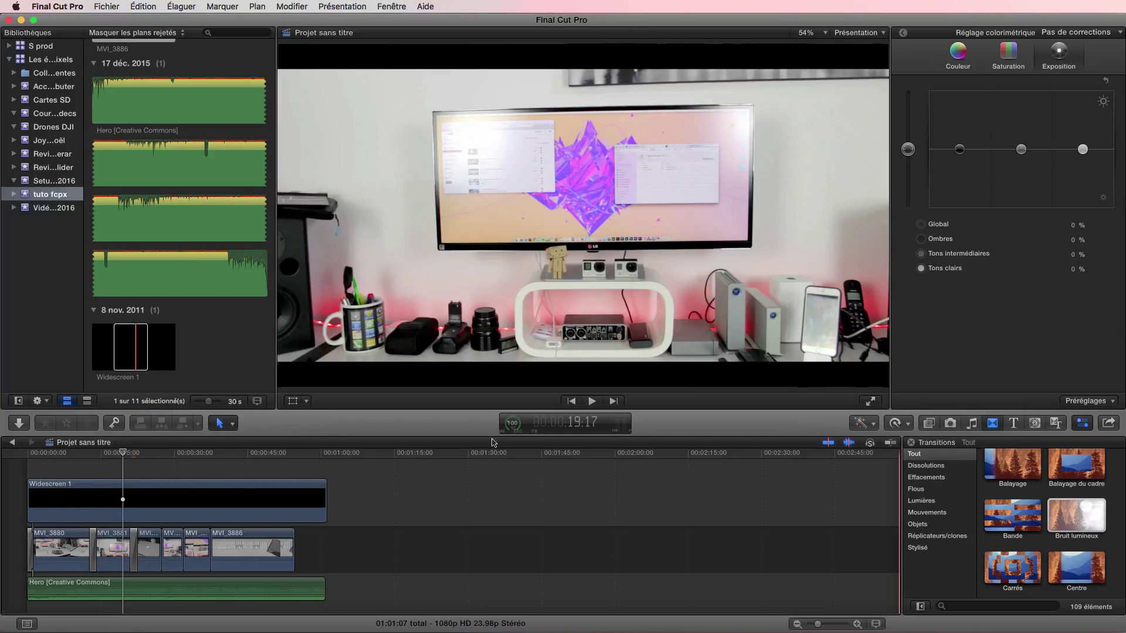
key("space")
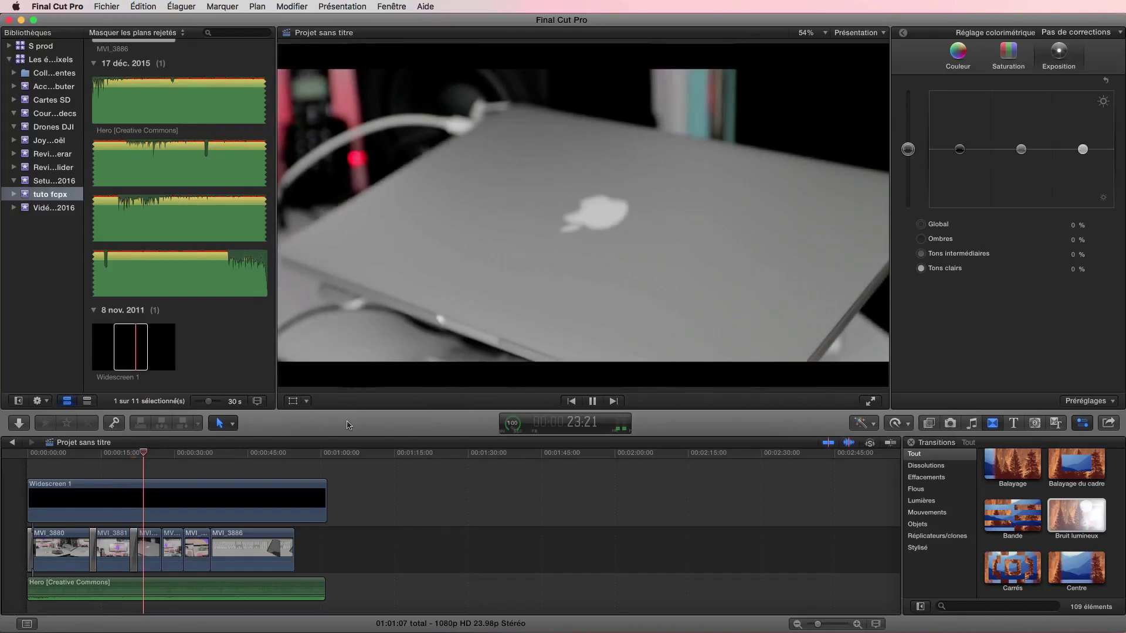
key("space")
Step: Add the Directionnel transition between the third clip and MVI_3884, allowing media overlap, and play it back
scroll(1040, 553, "down", 6)
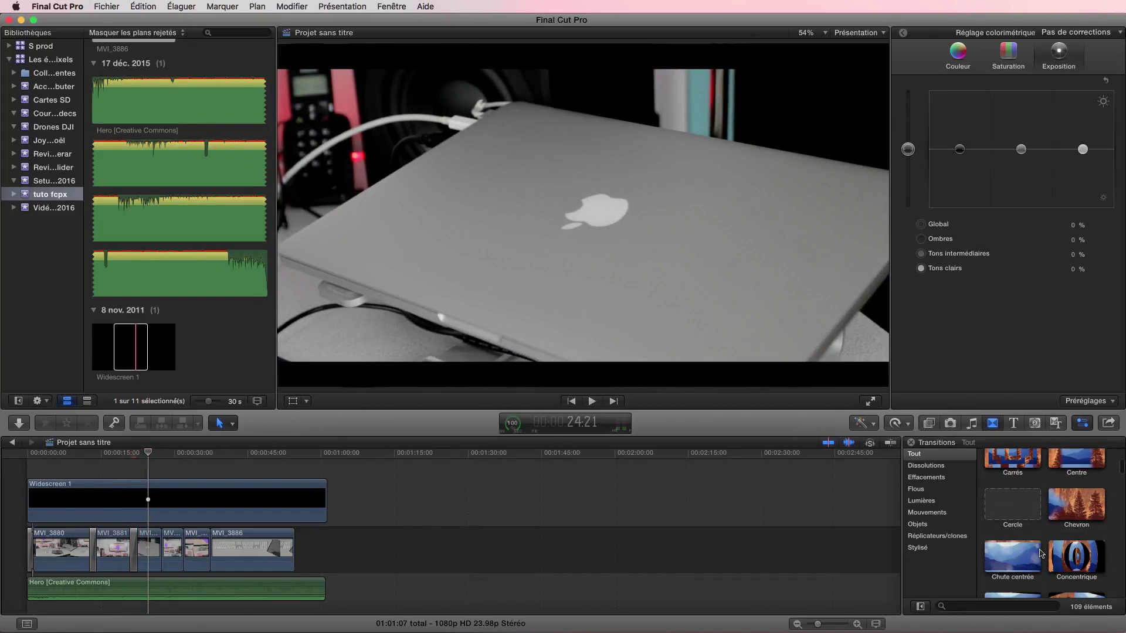
scroll(1040, 553, "down", 3)
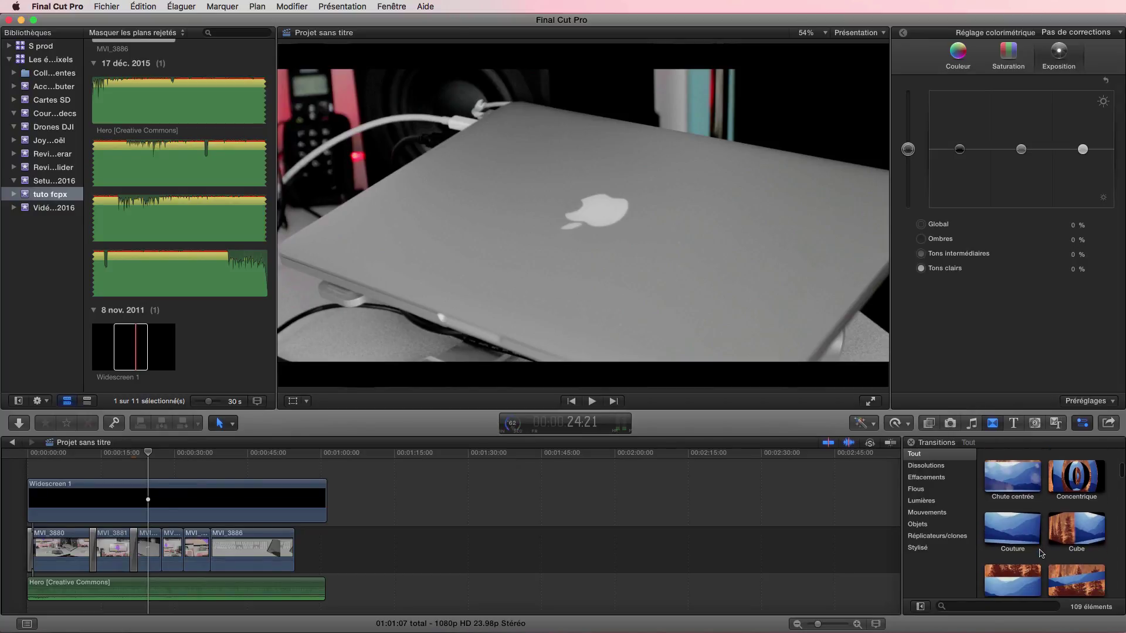
scroll(1040, 554, "down", 2)
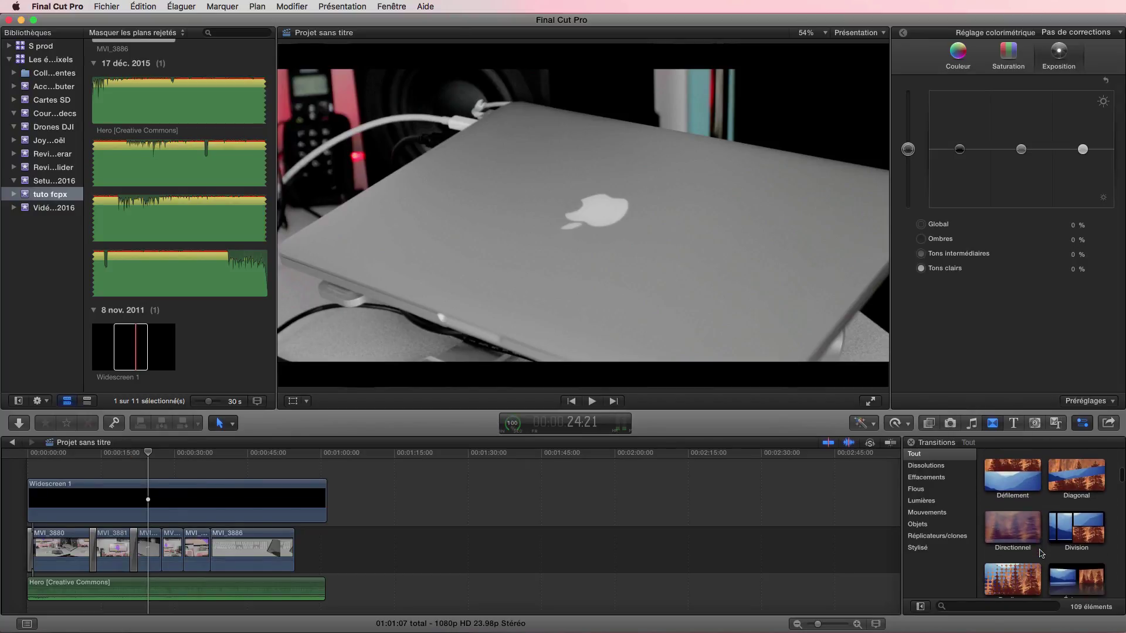
left_click(1016, 524)
left_click_drag(1016, 524, 162, 554)
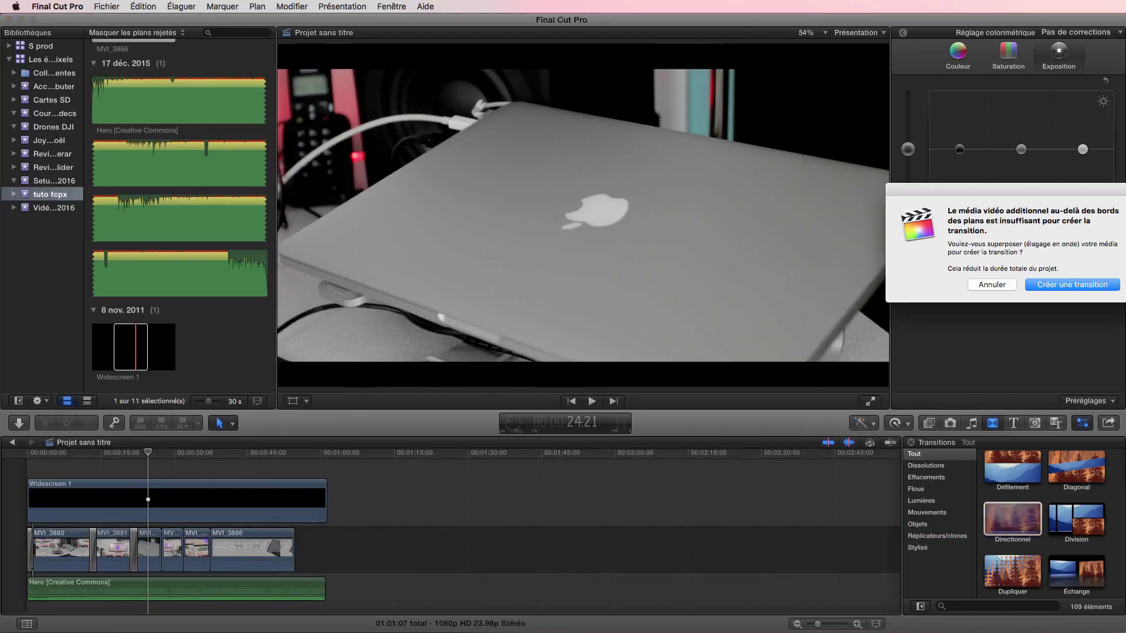
left_click(1073, 285)
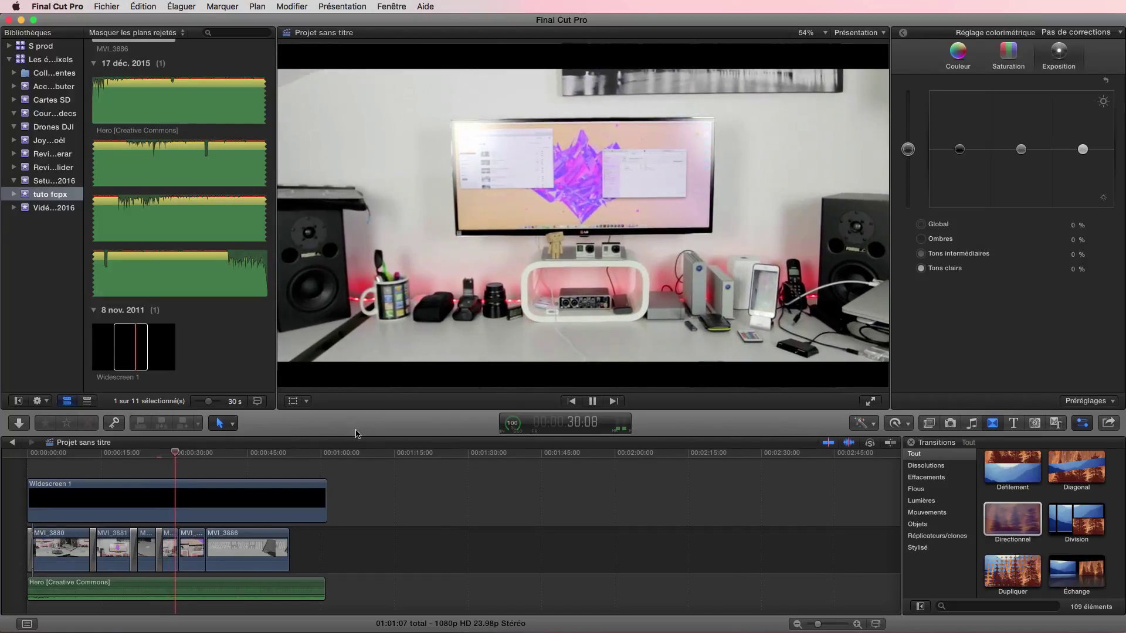
key("space")
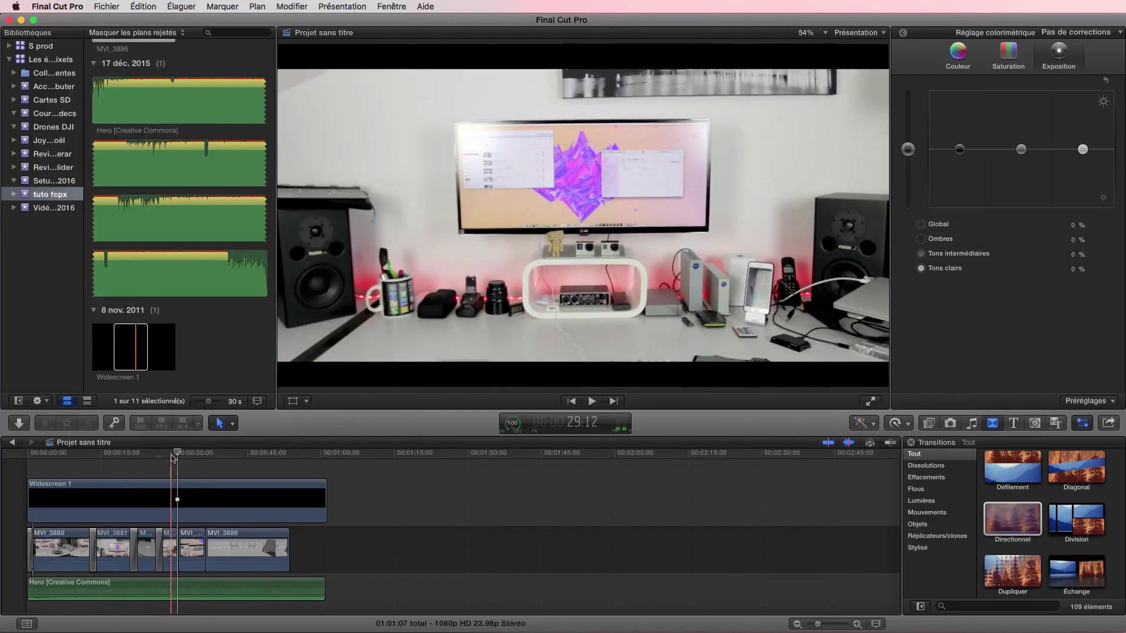
Step: Select MVI_3884 with the playhead at 29:03, leave its color adjustment for the video settings, and hide the inspector
left_click(170, 549)
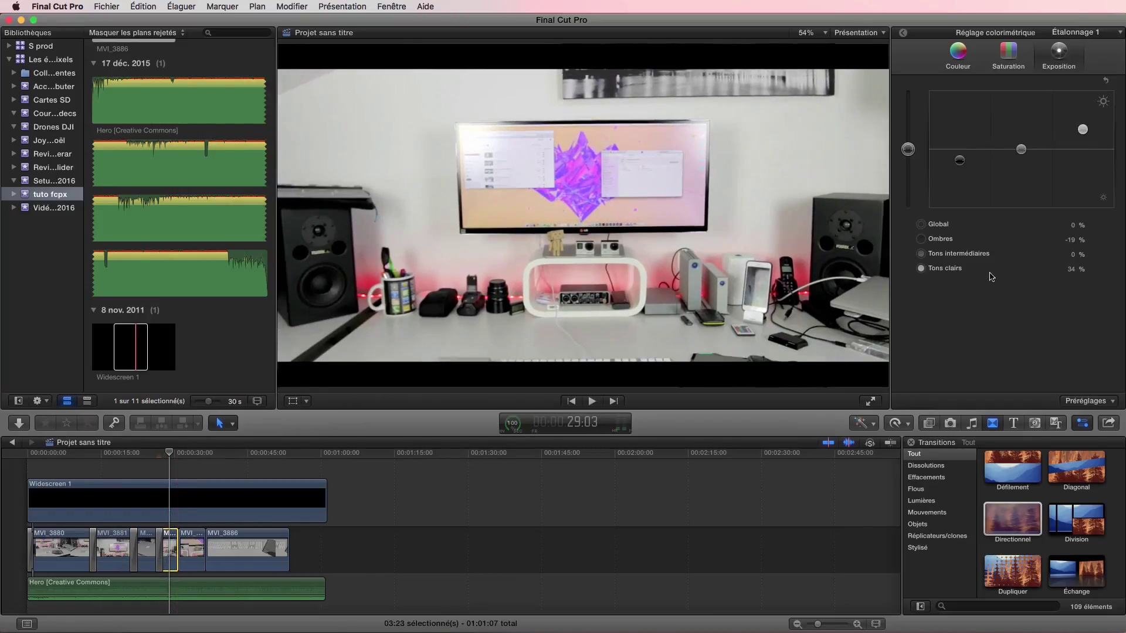
left_click(904, 33)
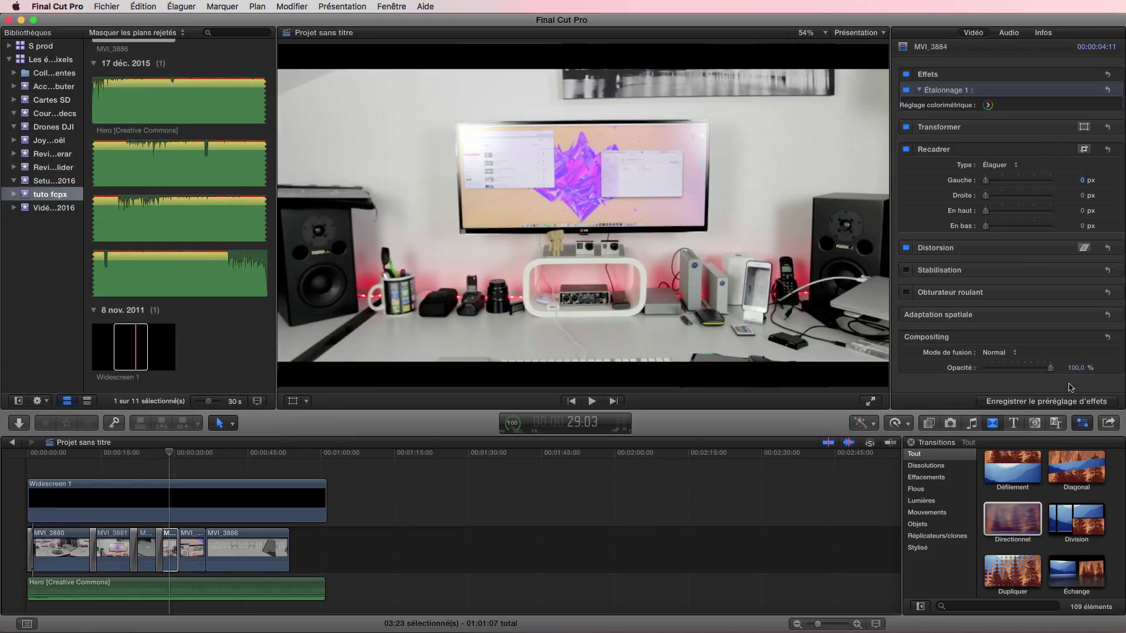
left_click(1082, 425)
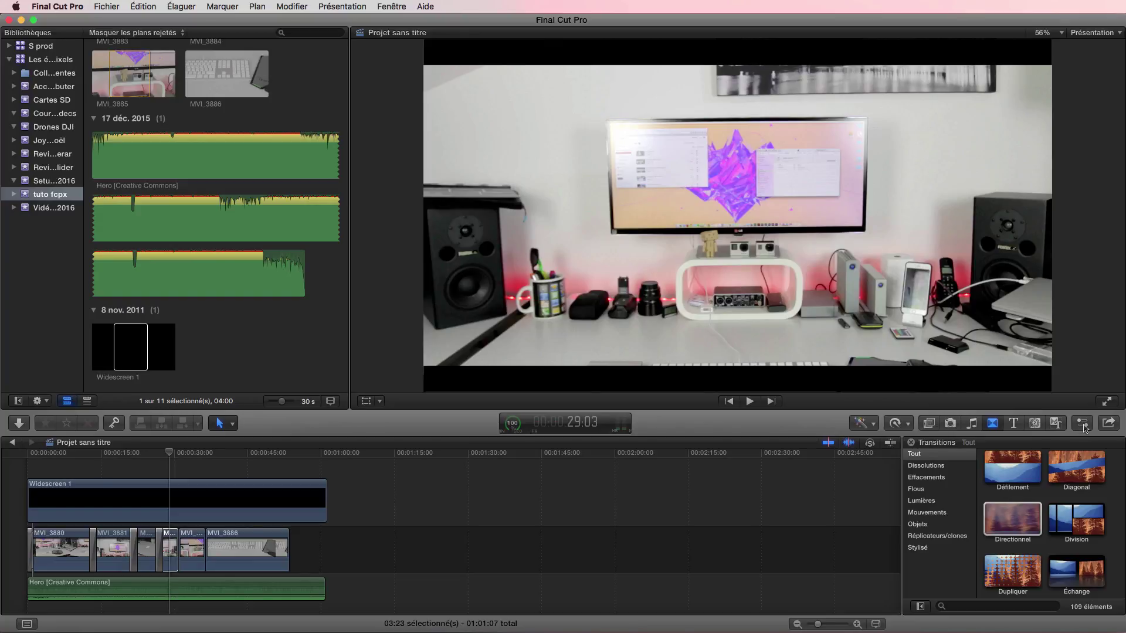
Step: Show the stabilization settings of MVI_3884 and play the sequence from 29:03 into MVI_3885, stopping at 32:14
left_click(1084, 426)
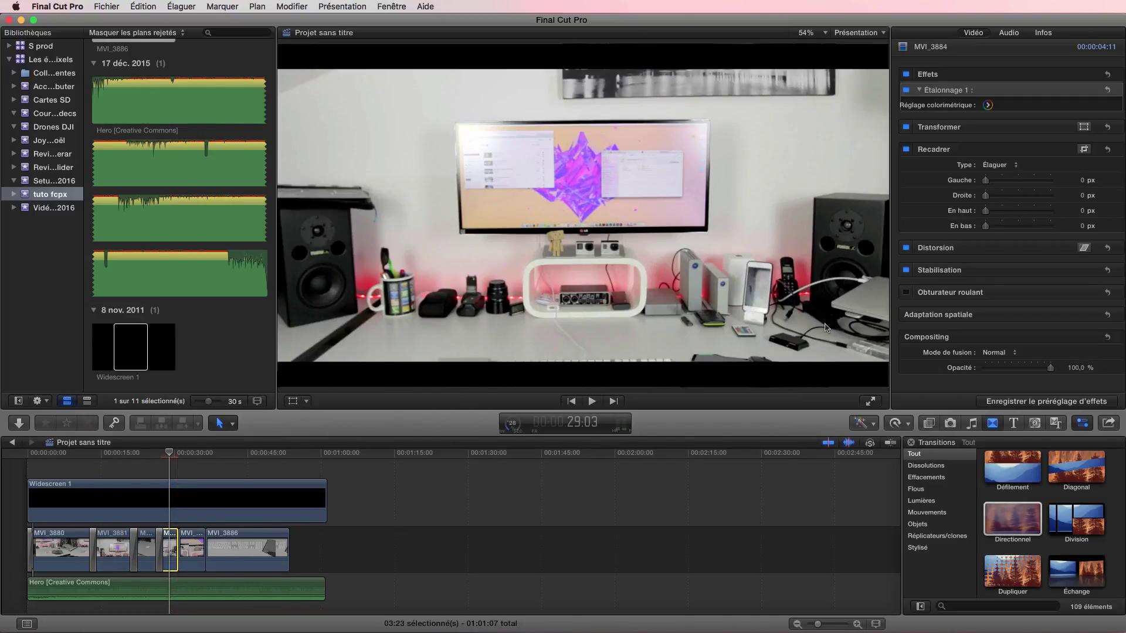
left_click(1084, 270)
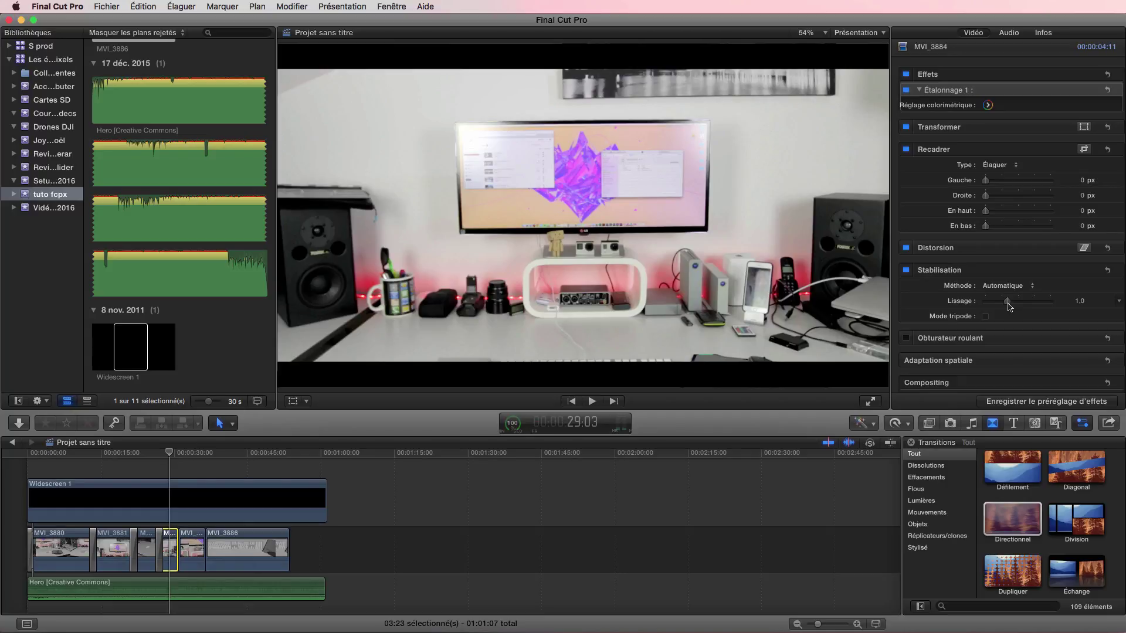
key("space")
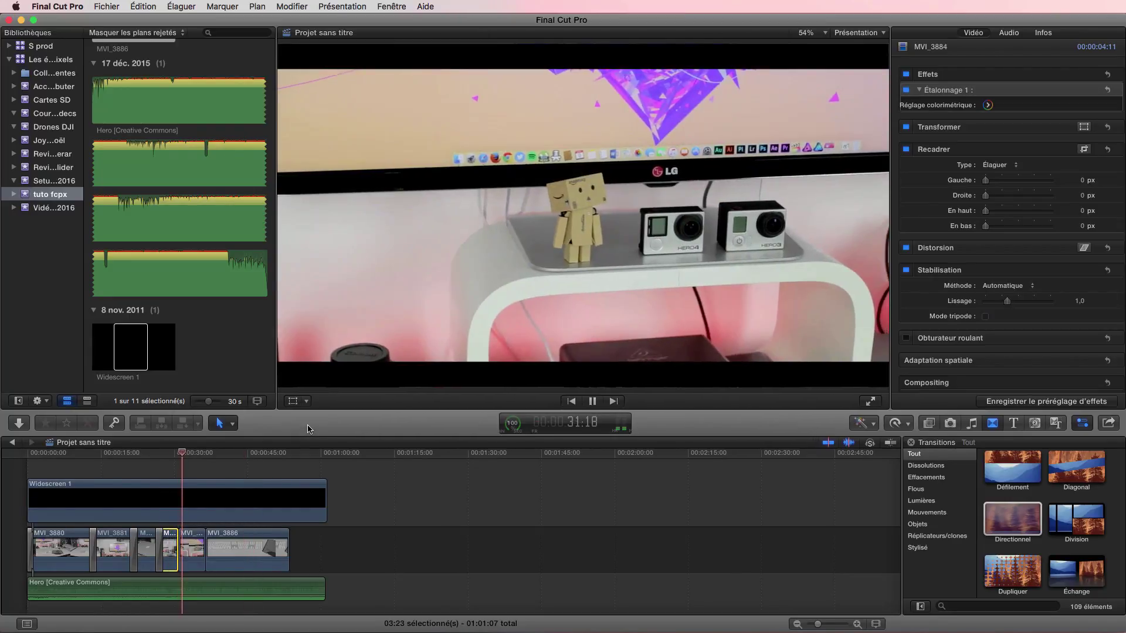
key("space")
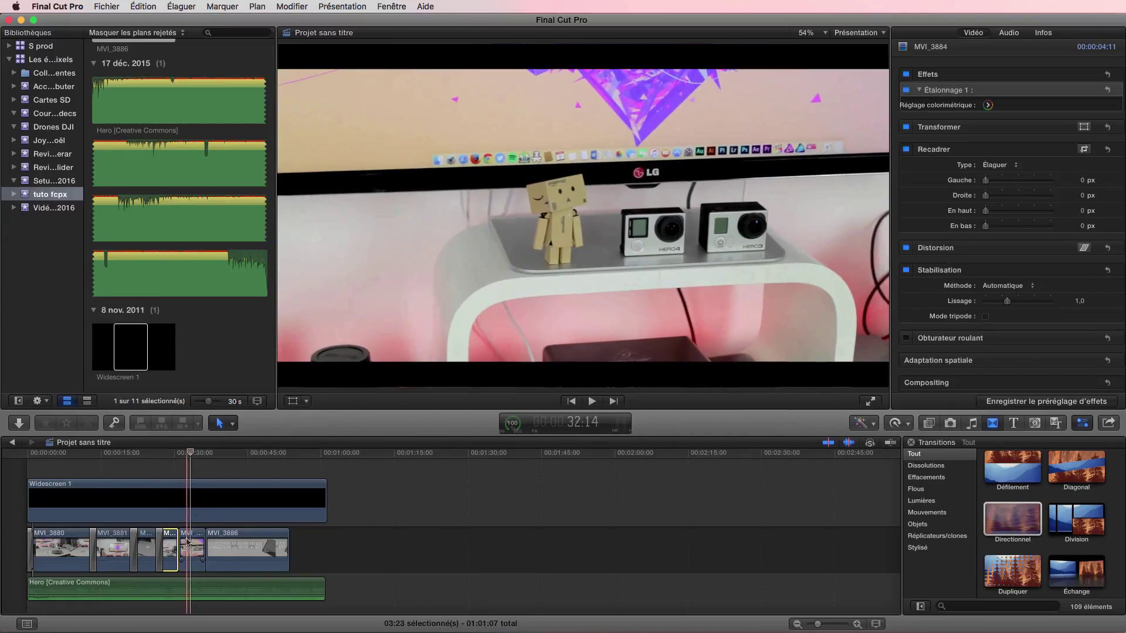
Step: Turn on stabilization for MVI_3885 and check the progress of the background tasks
left_click(188, 542)
left_click(907, 270)
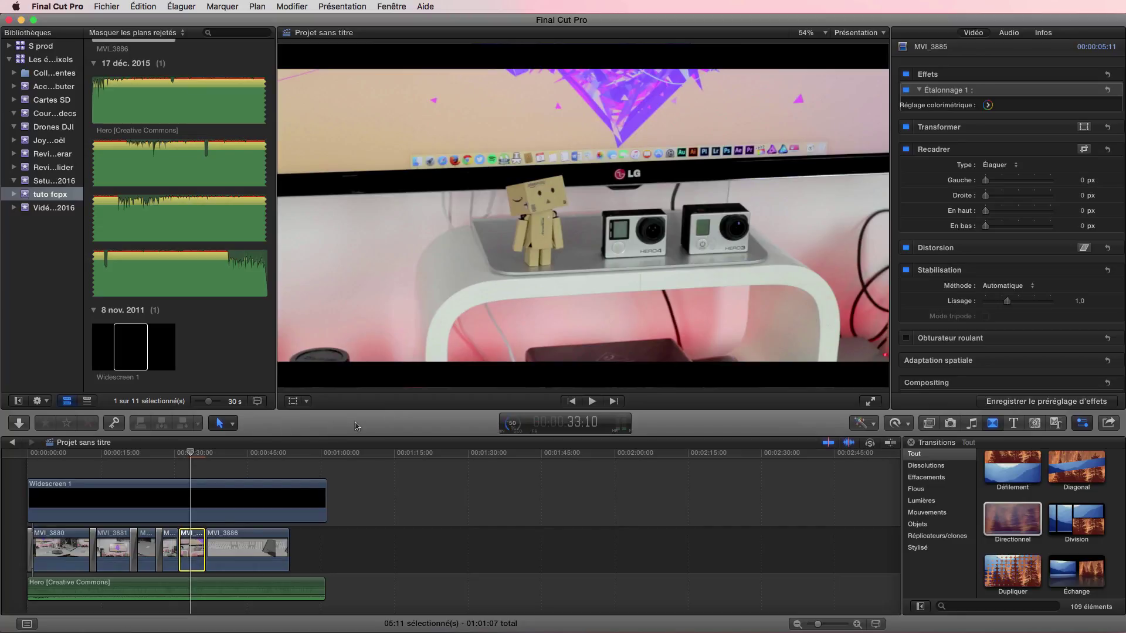
left_click(514, 426)
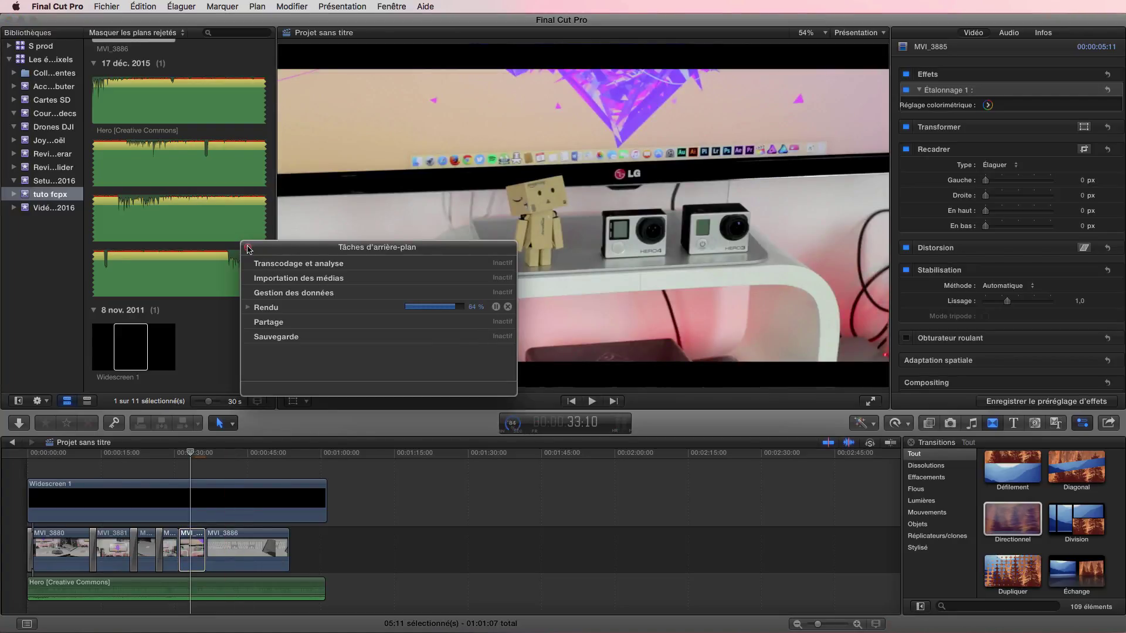
left_click(247, 248)
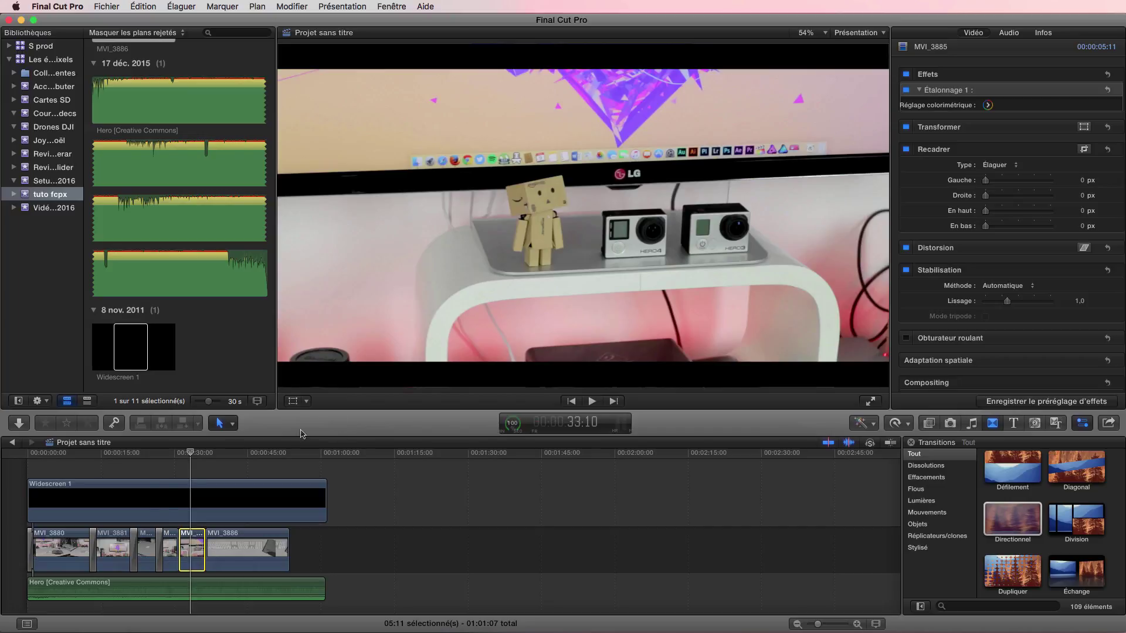
Step: Play back the stabilized clips MVI_3884 and MVI_3885 from the start of MVI_3884
left_click(168, 454)
key("space")
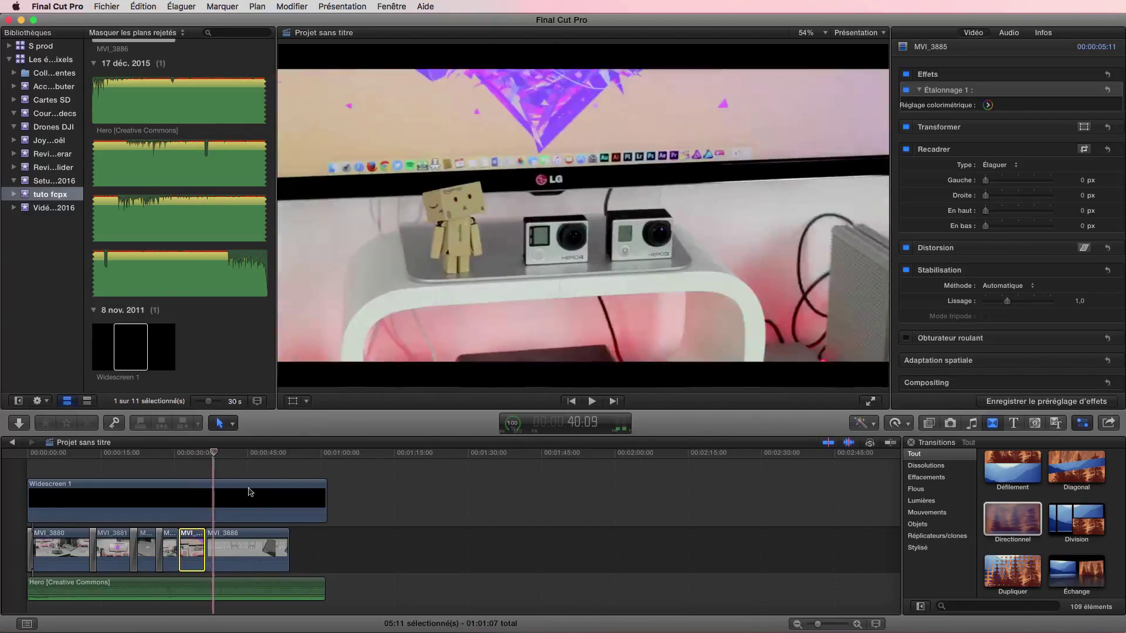
Step: Trim the ends of the Widescreen 1 overlay and the Hero music to the end of MVI_3886
left_click_drag(223, 456, 288, 489)
left_click_drag(324, 586, 286, 584)
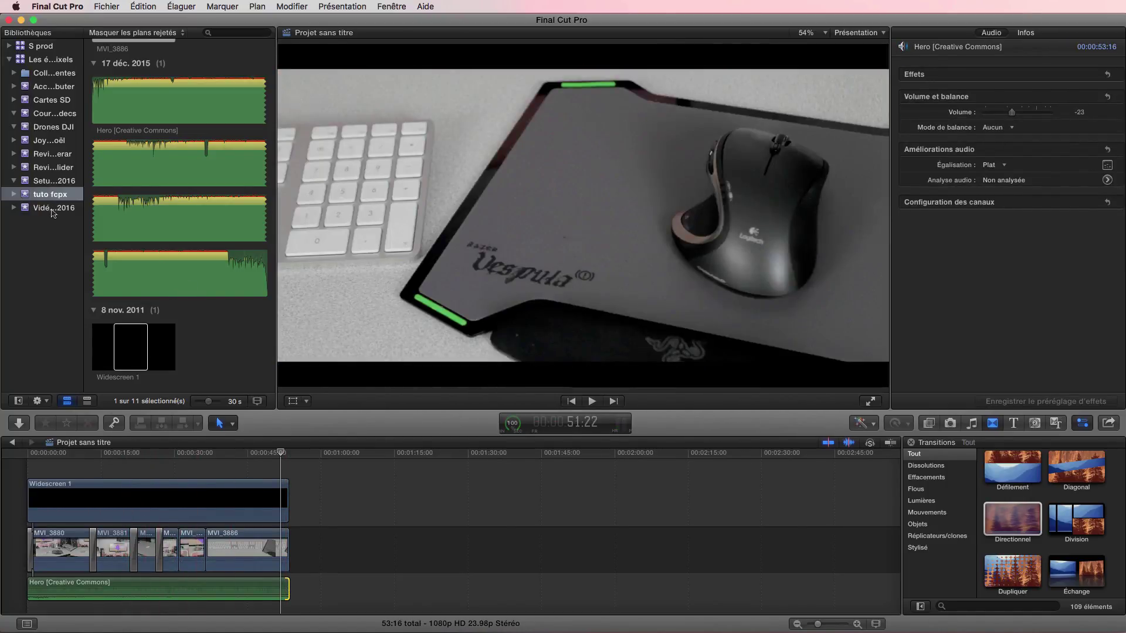
scroll(206, 334, "up", 5)
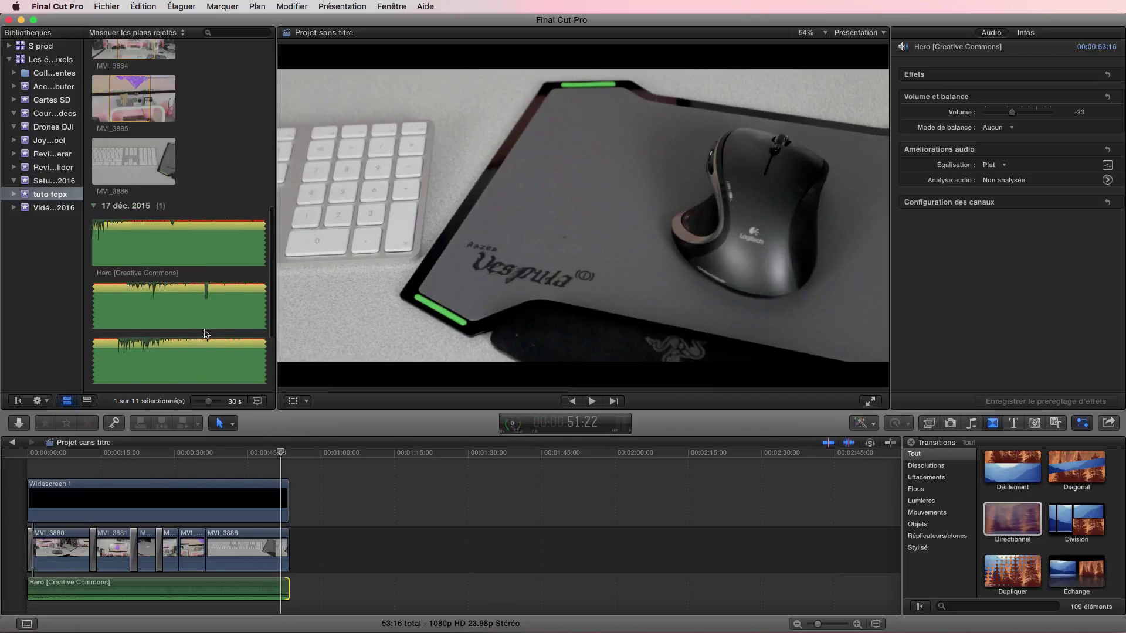
left_click(217, 242)
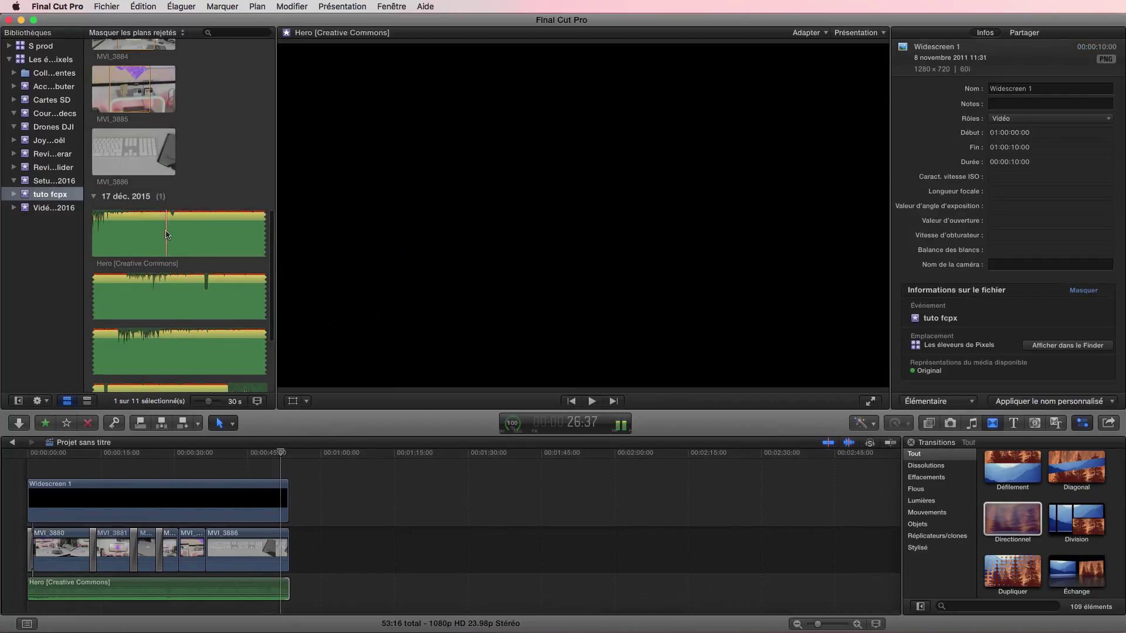
left_click(241, 588)
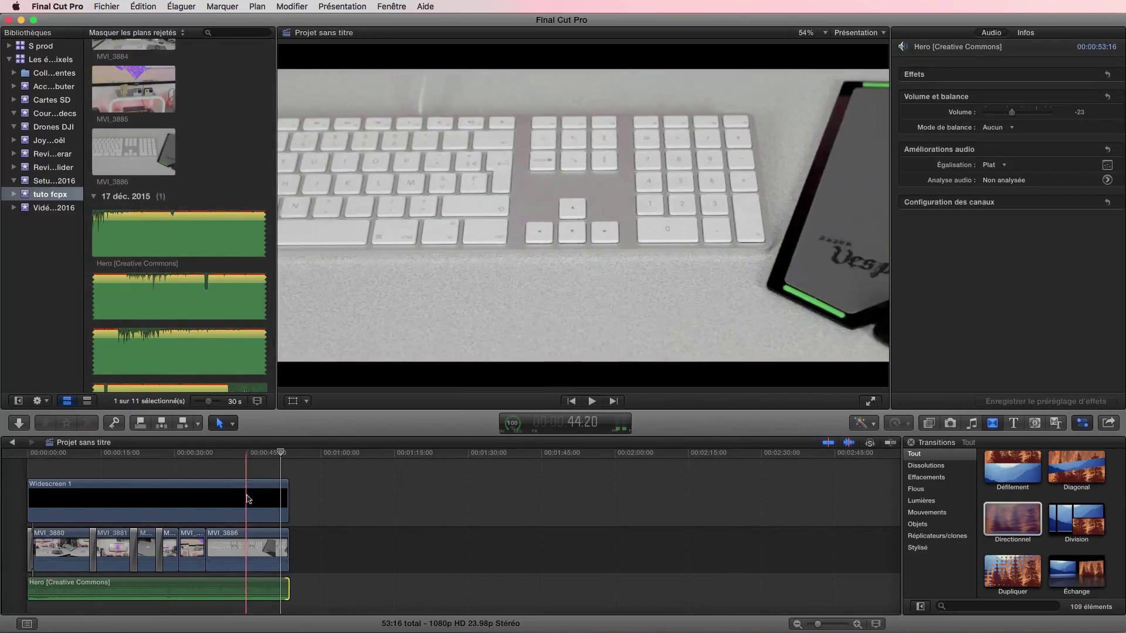
Step: Select MVI_3886 with the playhead at 44:03, run the audio analysis on it, and return to its audio settings
mouse_move(242, 453)
left_mouse_down()
mouse_move(262, 455)
mouse_move(244, 454)
left_mouse_up()
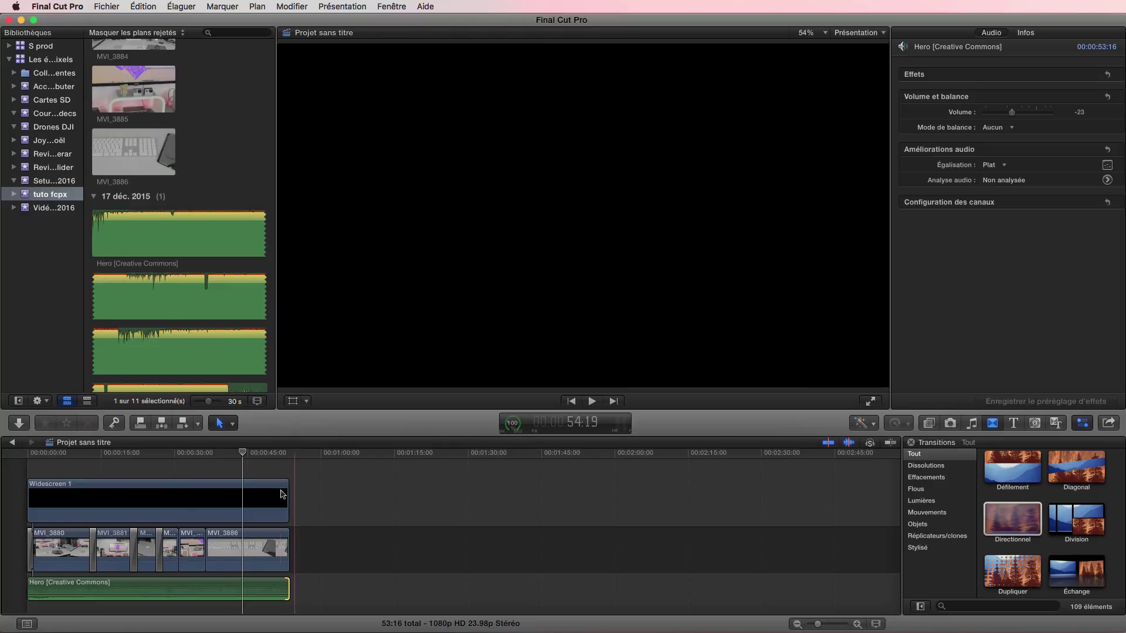
left_click(254, 546)
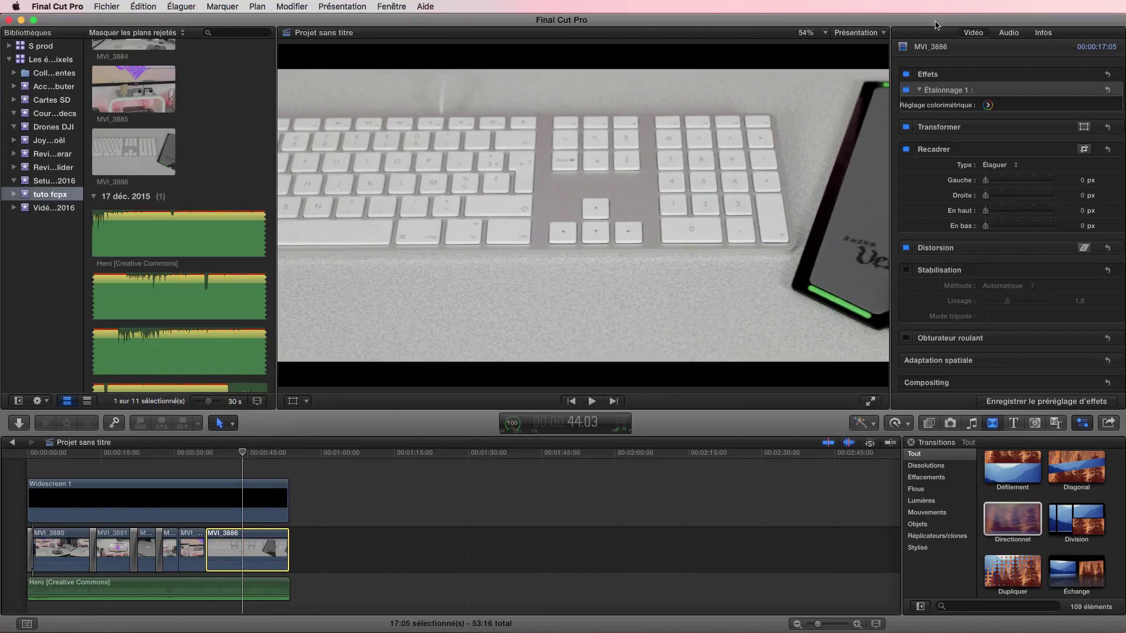
left_click(1009, 34)
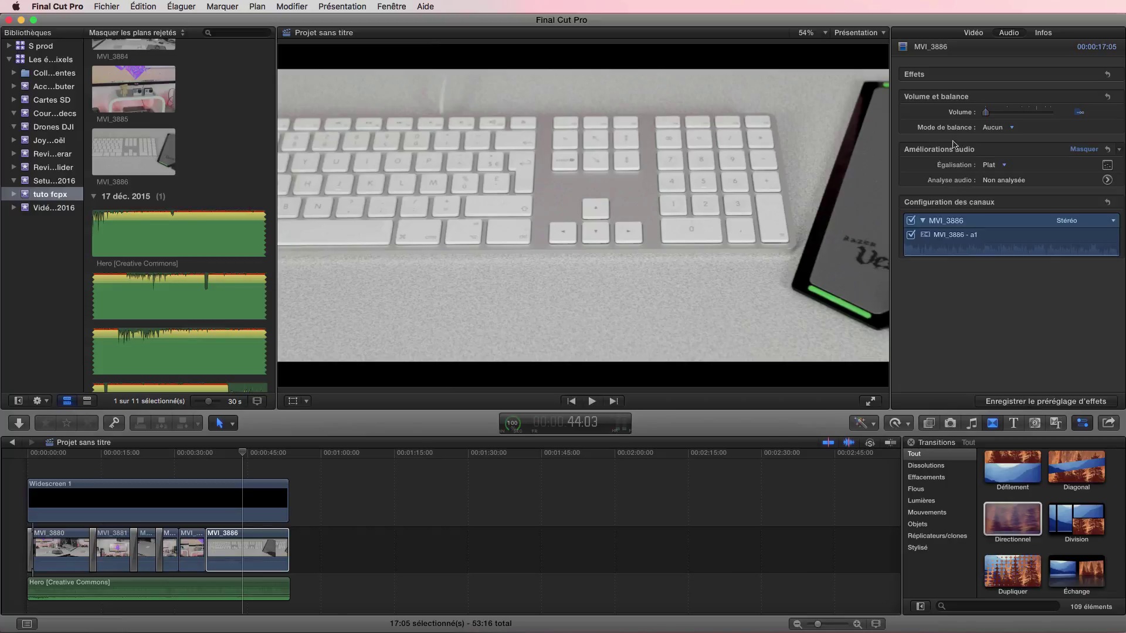
left_click(1107, 181)
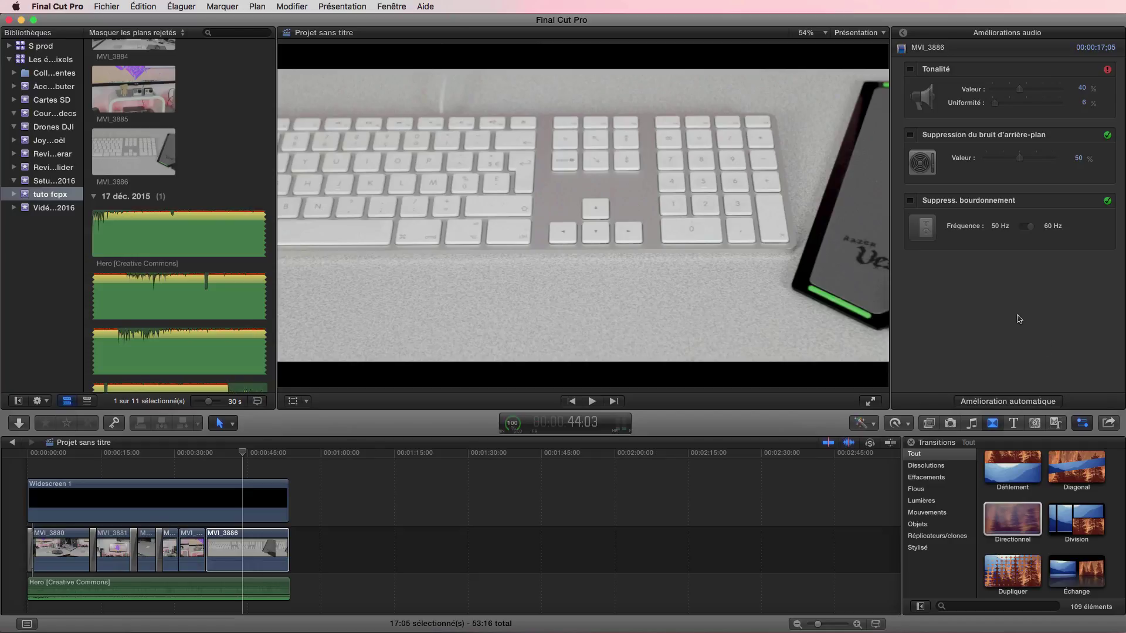
left_click(905, 33)
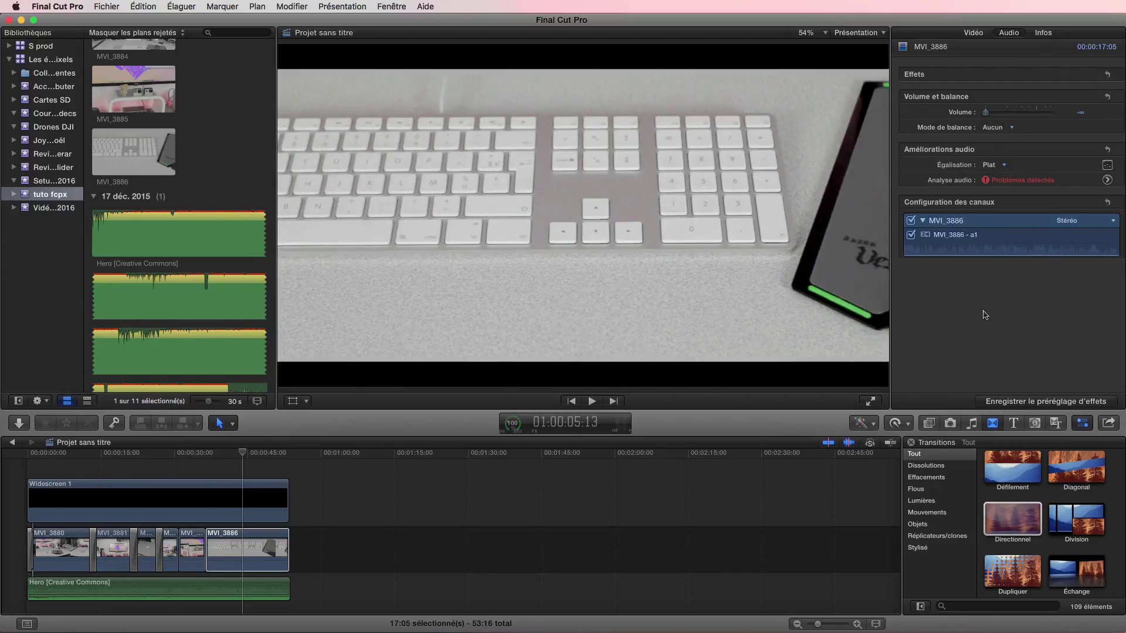
Step: Browse the video effects and their categories, previewing Bokeh aléatoire and Carrés teintés on MVI_3886
left_click(926, 425)
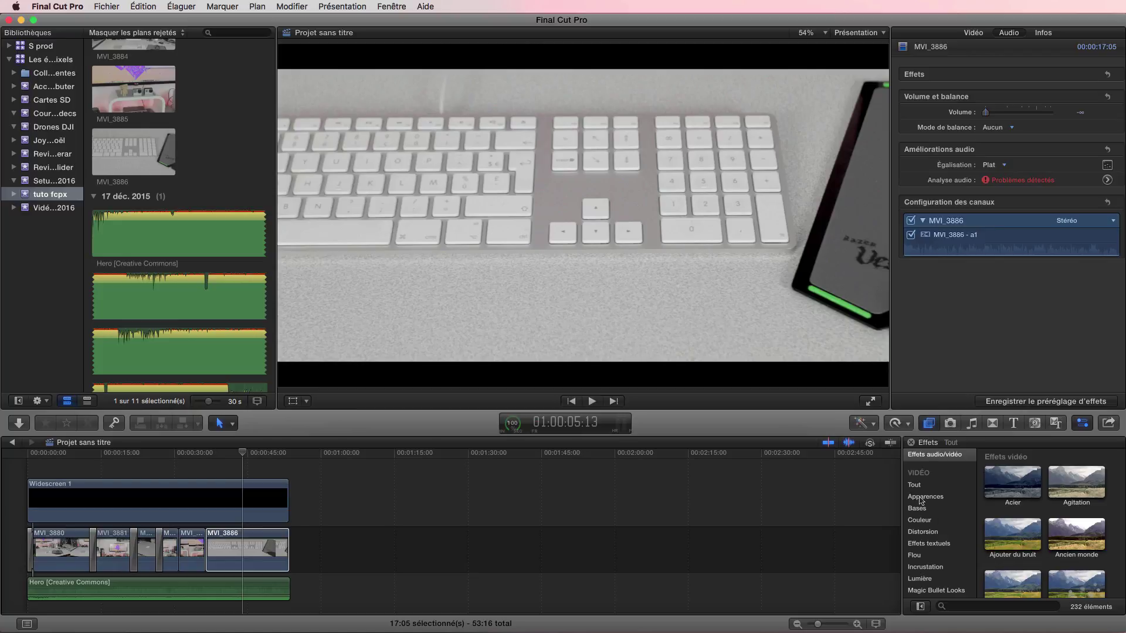
scroll(929, 535, "down", 3)
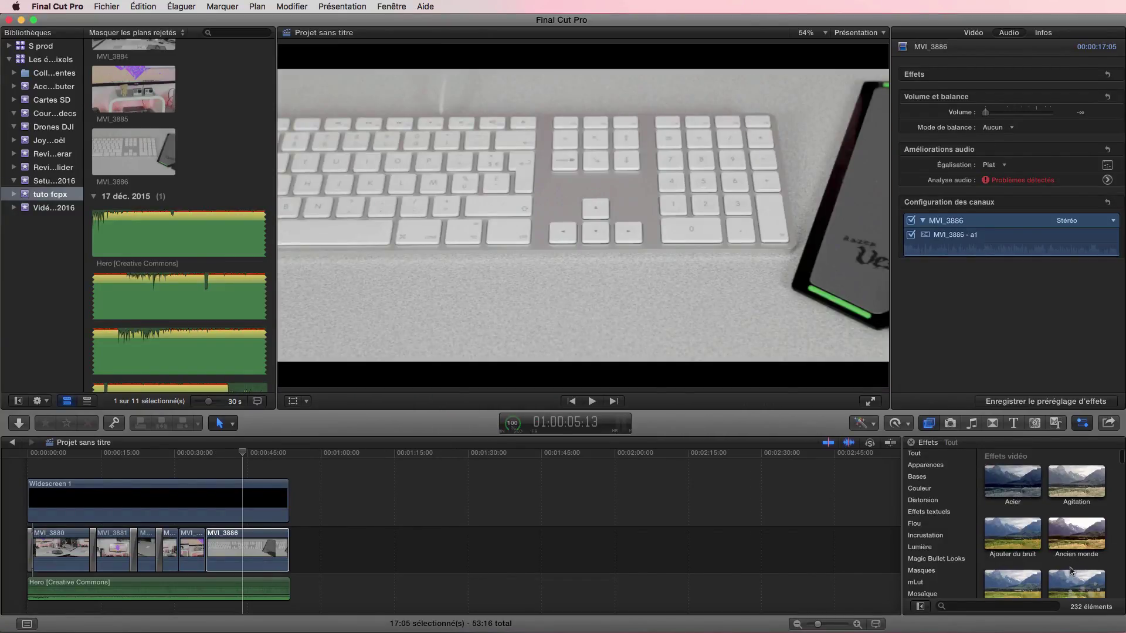
scroll(1068, 539, "down", 2)
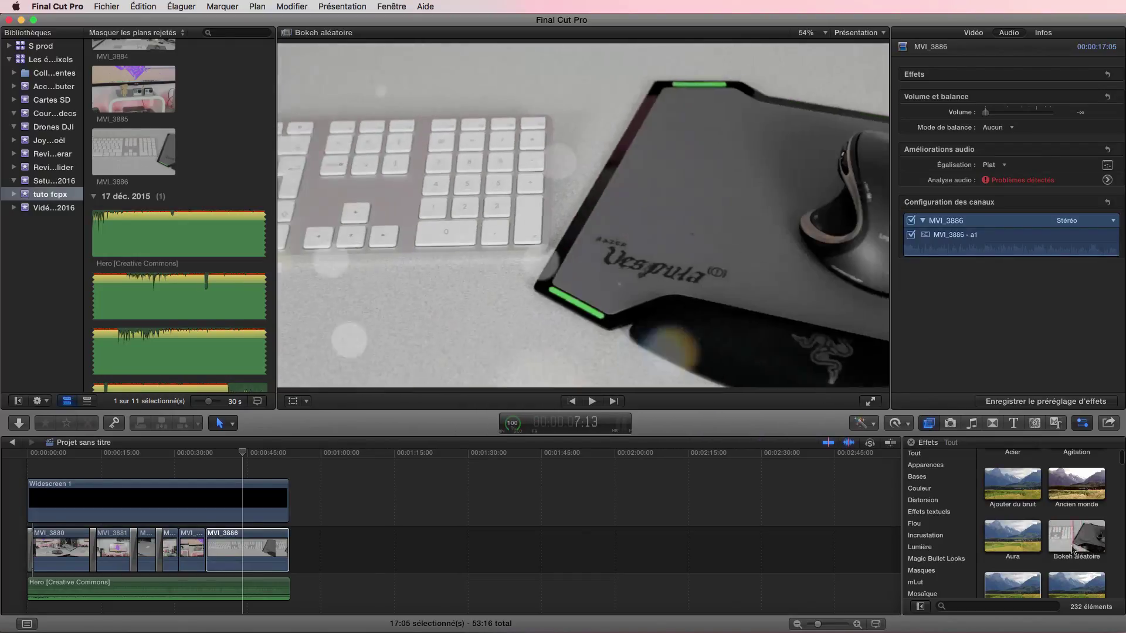
scroll(1064, 517, "down", 3)
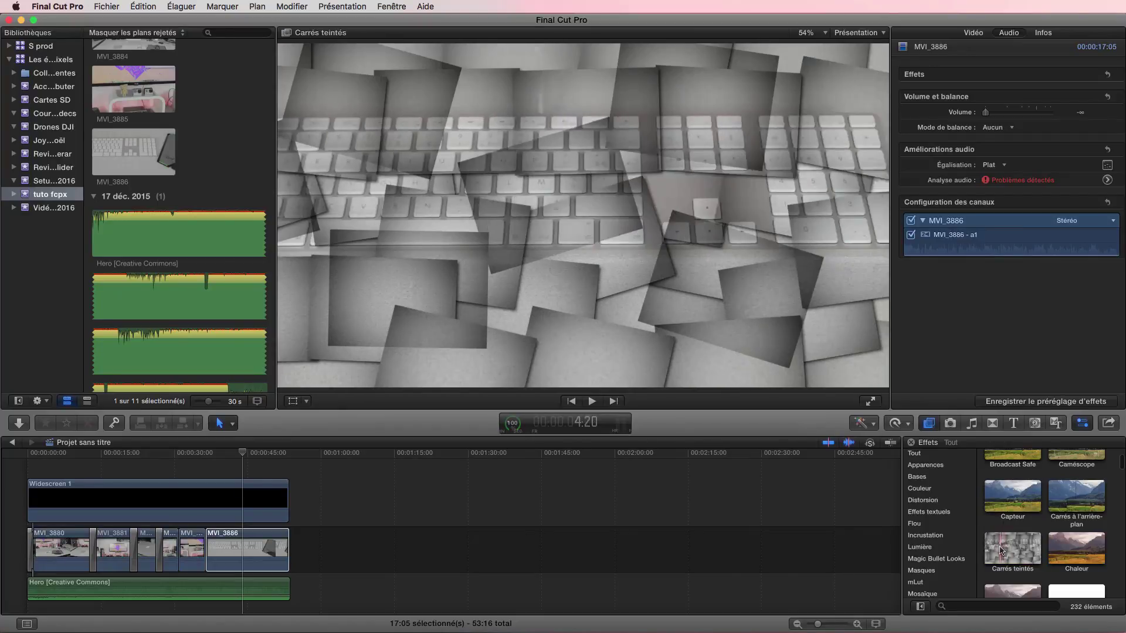
scroll(948, 557, "down", 1)
scroll(946, 554, "down", 2)
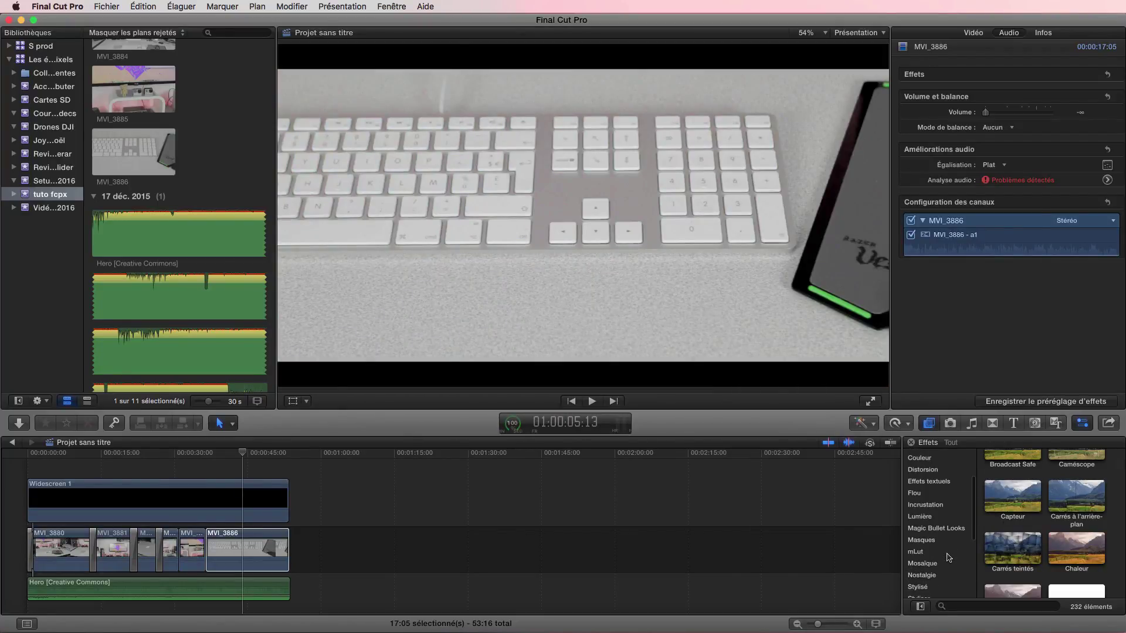
scroll(936, 531, "down", 5)
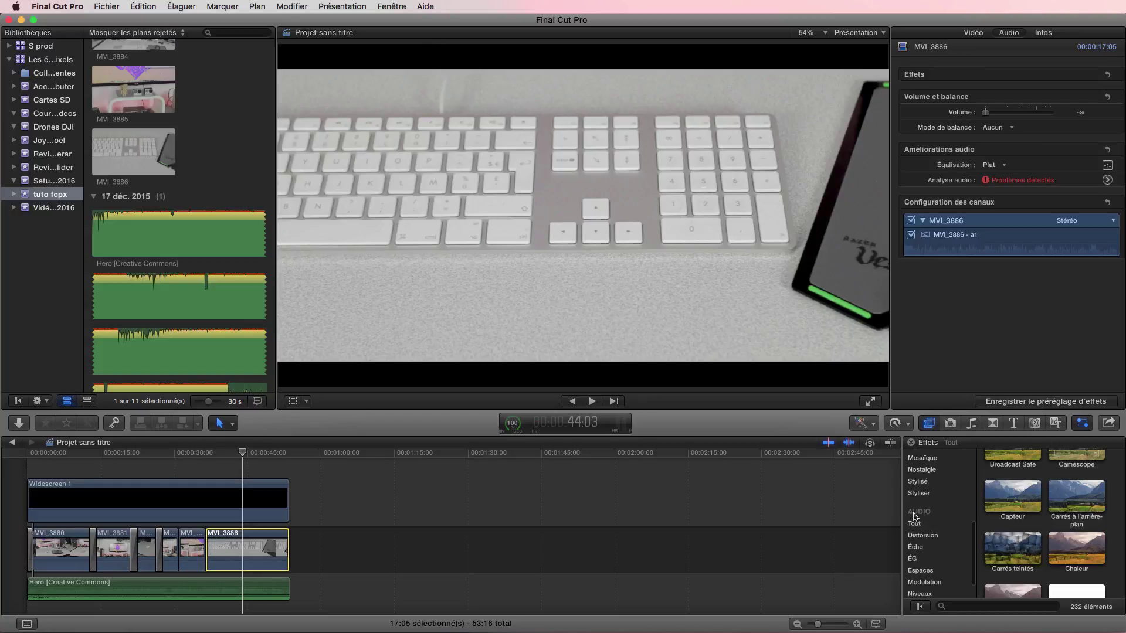
Step: List all audio effects and try to apply Amélioration de la voix off to the Hero music clip
scroll(921, 527, "down", 2)
left_click(918, 499)
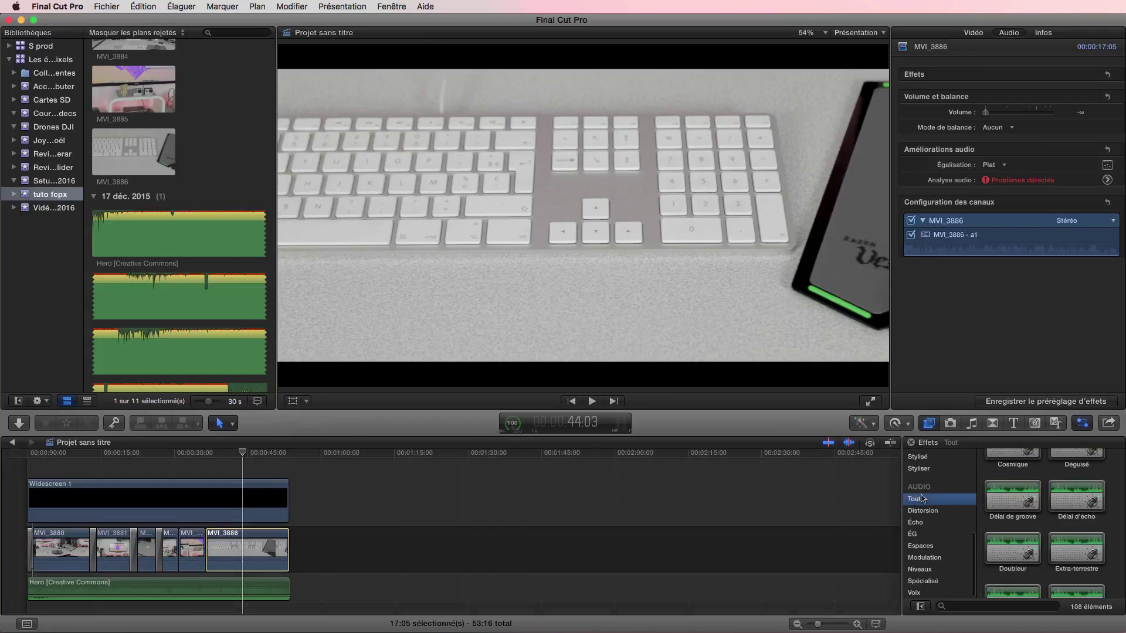
scroll(1038, 538, "up", 5)
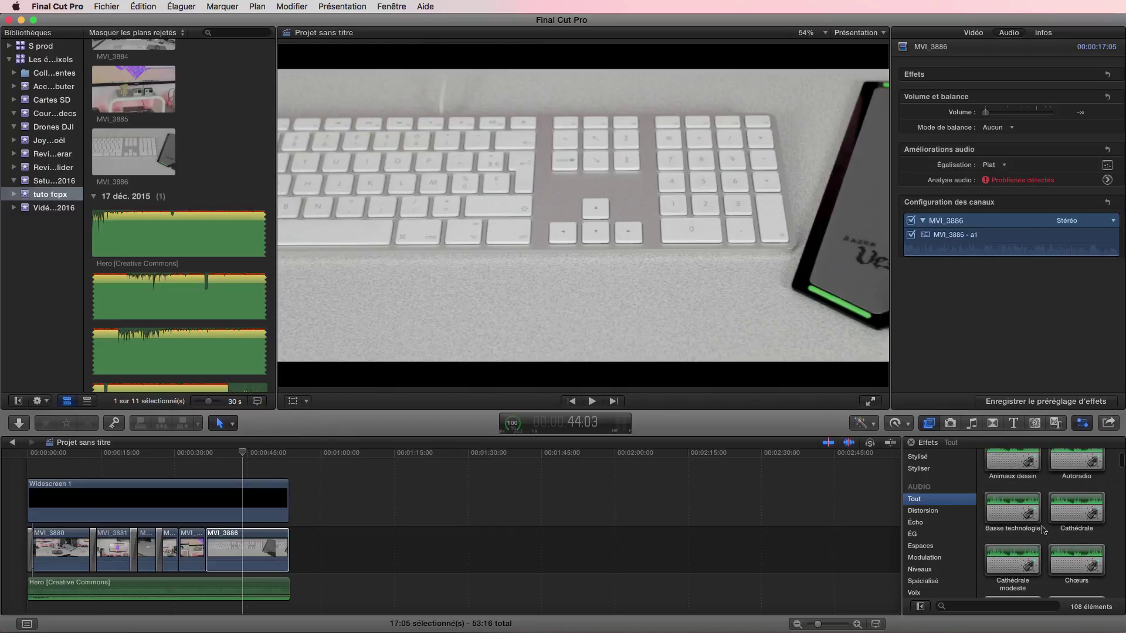
scroll(1046, 543, "up", 3)
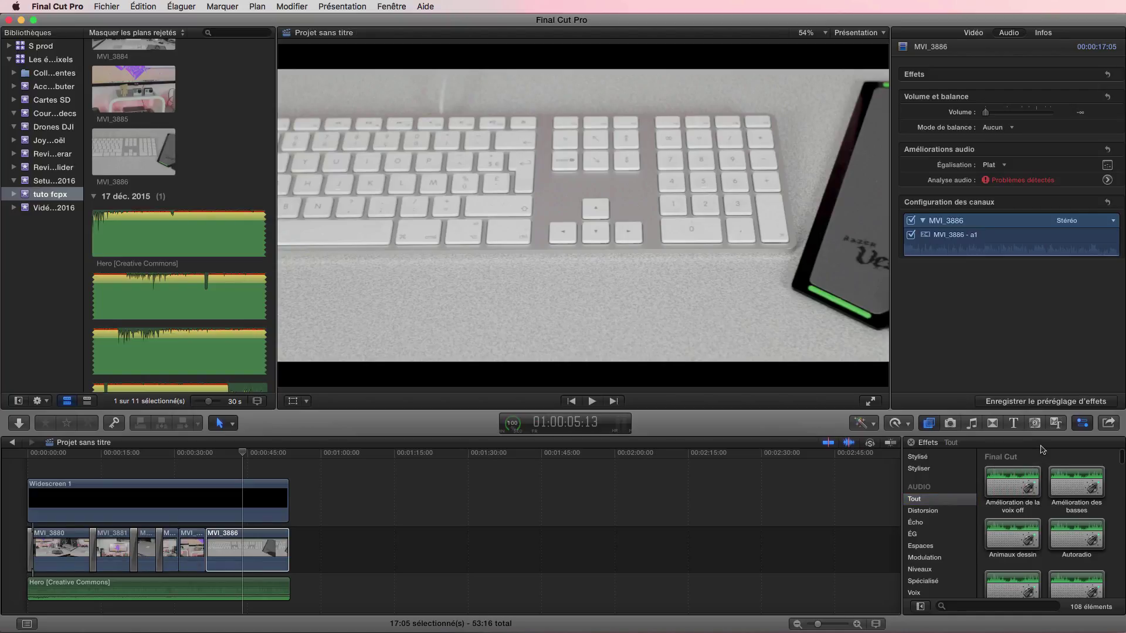
left_click_drag(1037, 476, 180, 586)
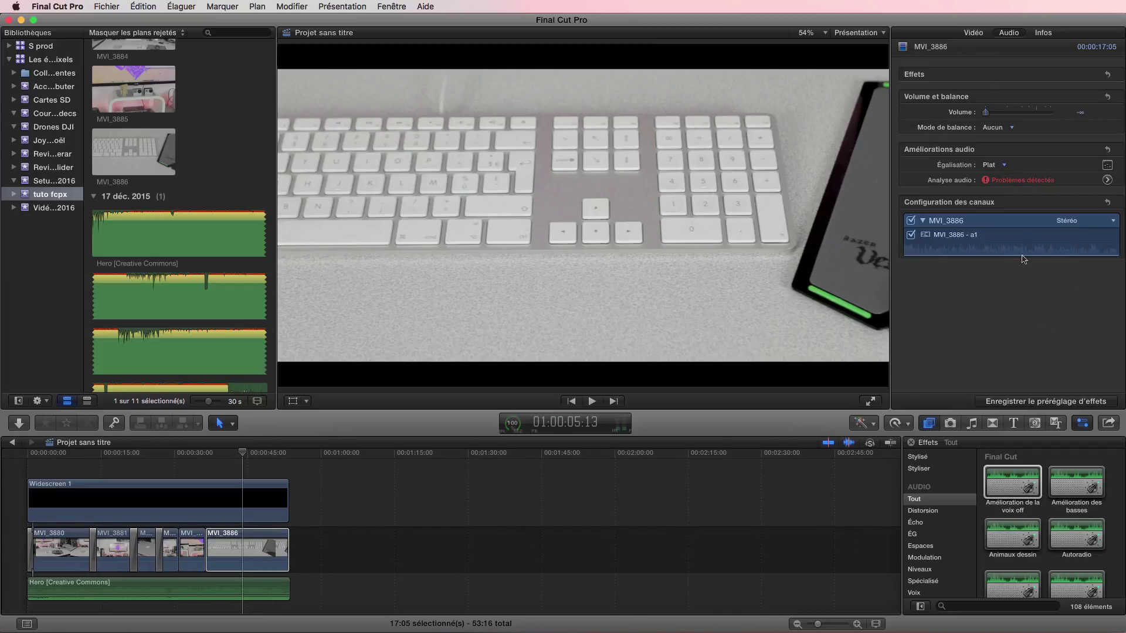
Step: Show the video settings of MVI_3886 and look through the Photos, themes and titles browsers
left_click(973, 33)
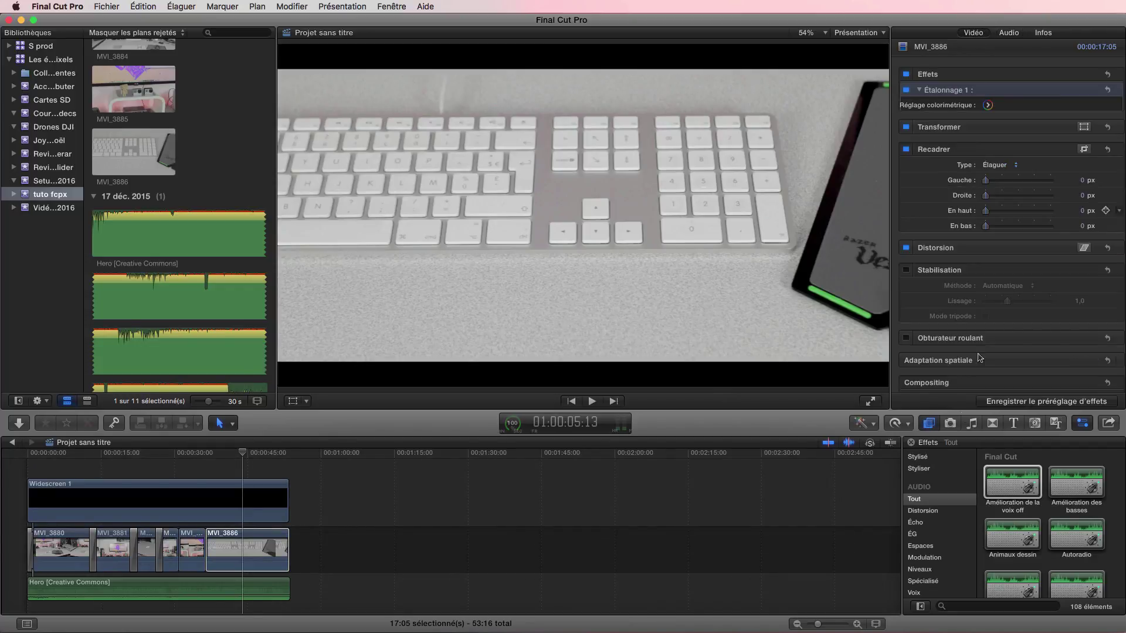
left_click(951, 423)
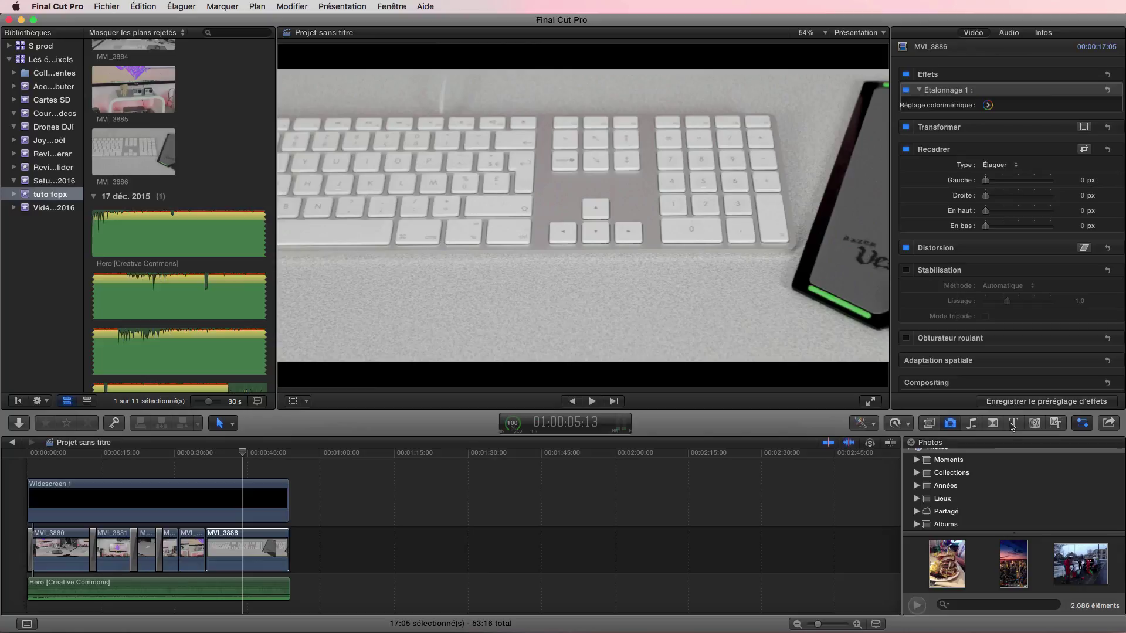
left_click(1056, 423)
left_click(1013, 423)
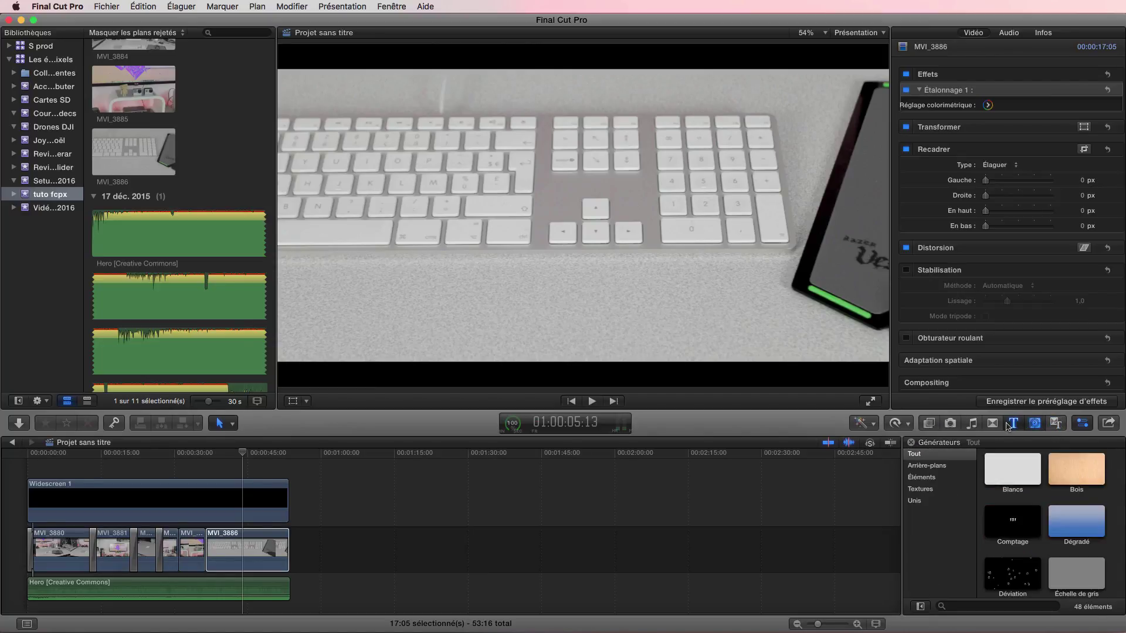
Step: Preview generators including Déviation, Faisceau and Immergé, and open the themes browser to look at Décoratif
left_click(1036, 424)
scroll(1041, 519, "down", 1)
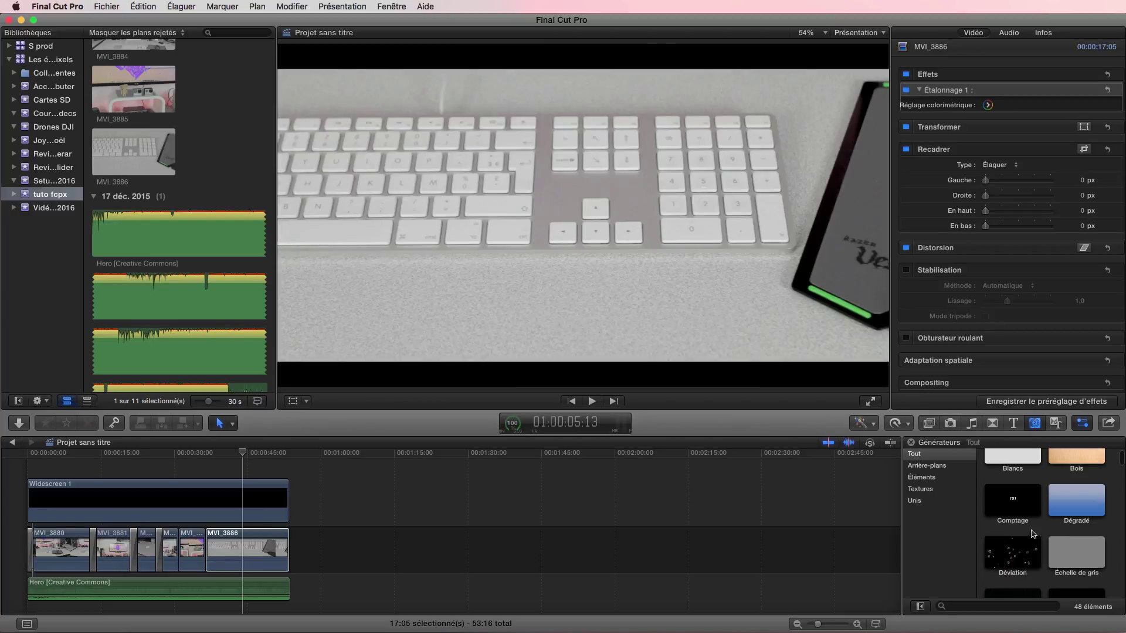
scroll(1020, 536, "down", 1)
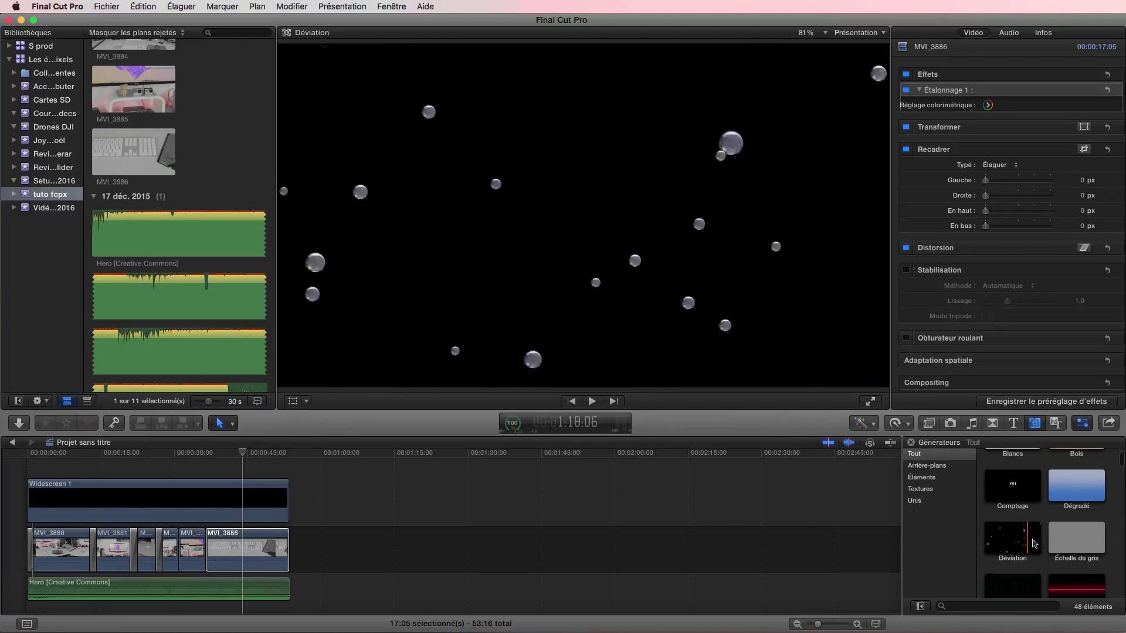
scroll(1048, 558, "down", 3)
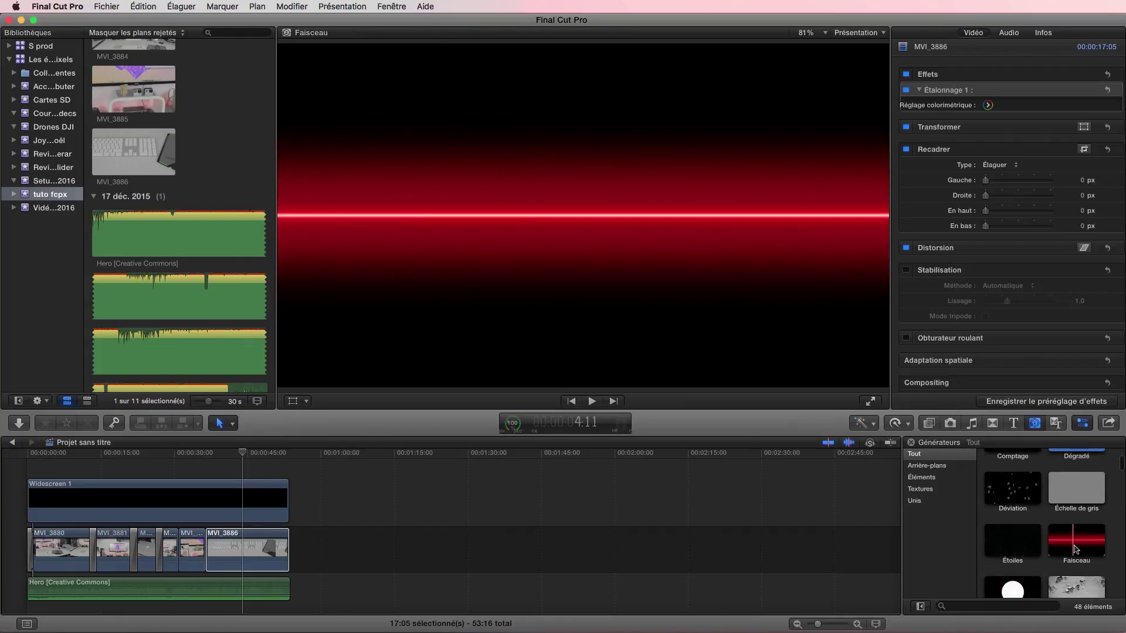
scroll(1048, 560, "down", 3)
scroll(1048, 565, "down", 2)
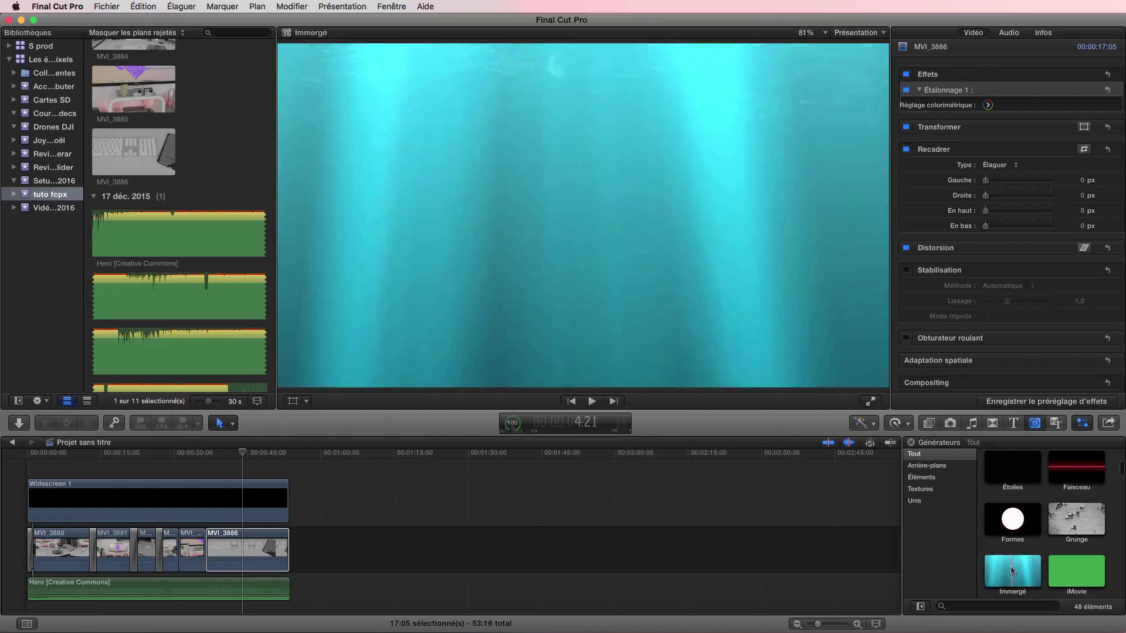
left_click(1055, 421)
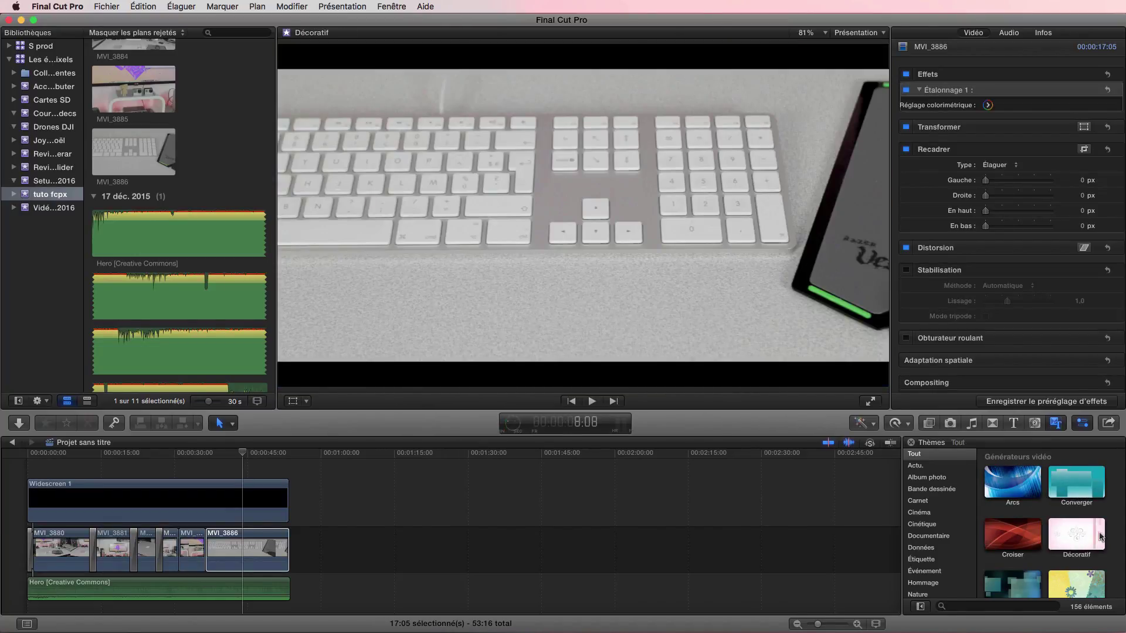
Step: Browse the titles library and preview titles such as Activation, Appliquer, Au milieu, Bande-annonce and Chronique
left_click(1013, 423)
scroll(1043, 551, "down", 1)
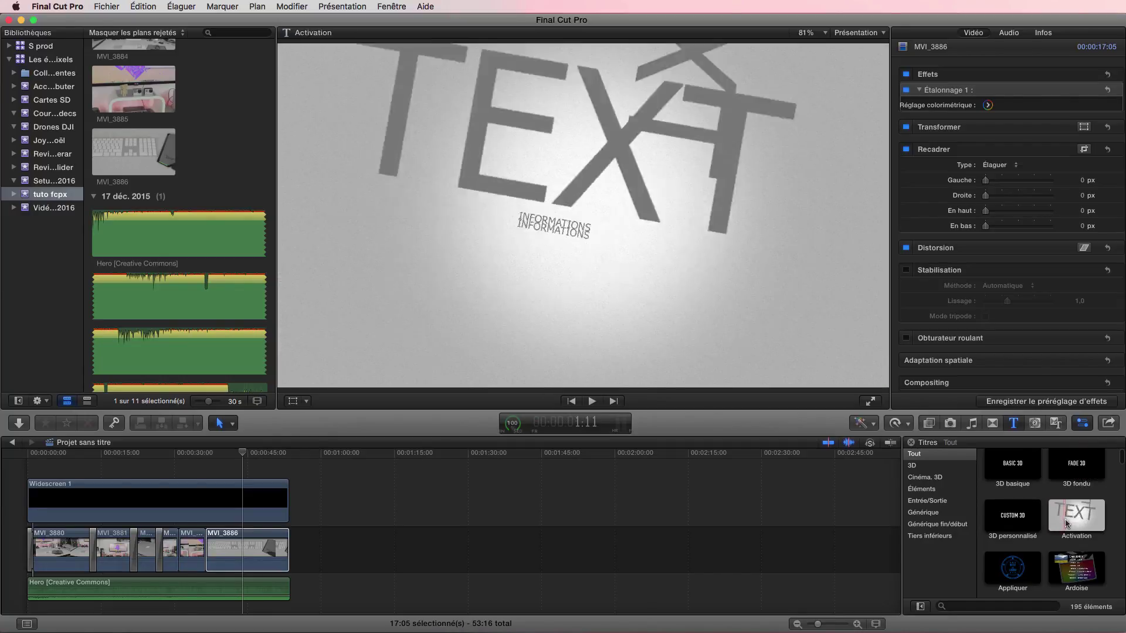
scroll(1064, 523, "down", 2)
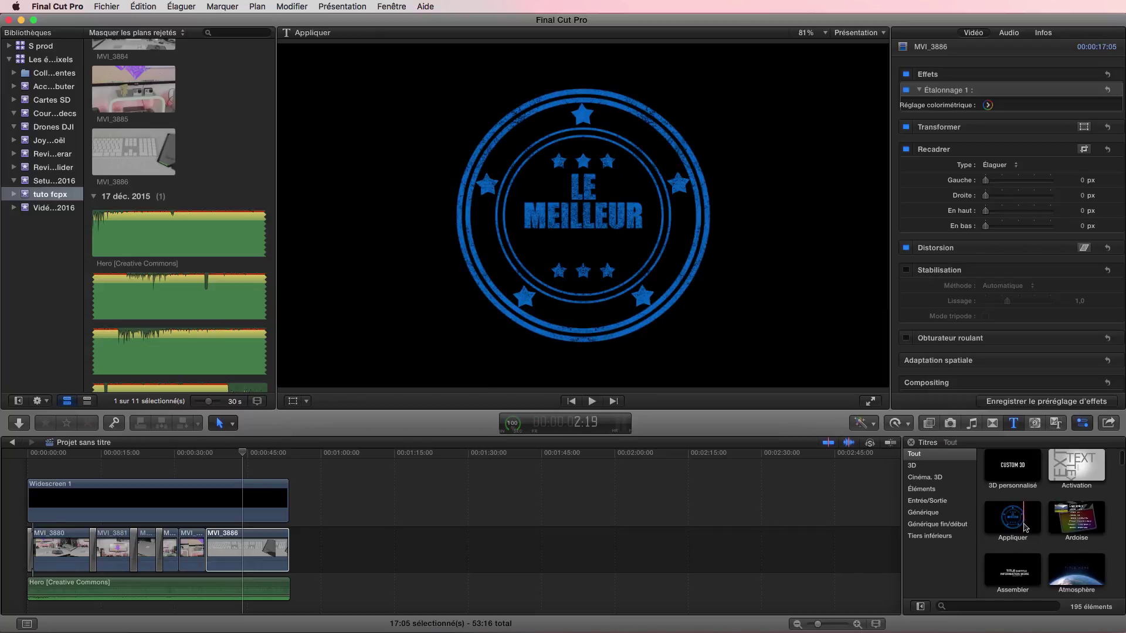
scroll(1034, 555, "down", 1)
scroll(1033, 554, "down", 3)
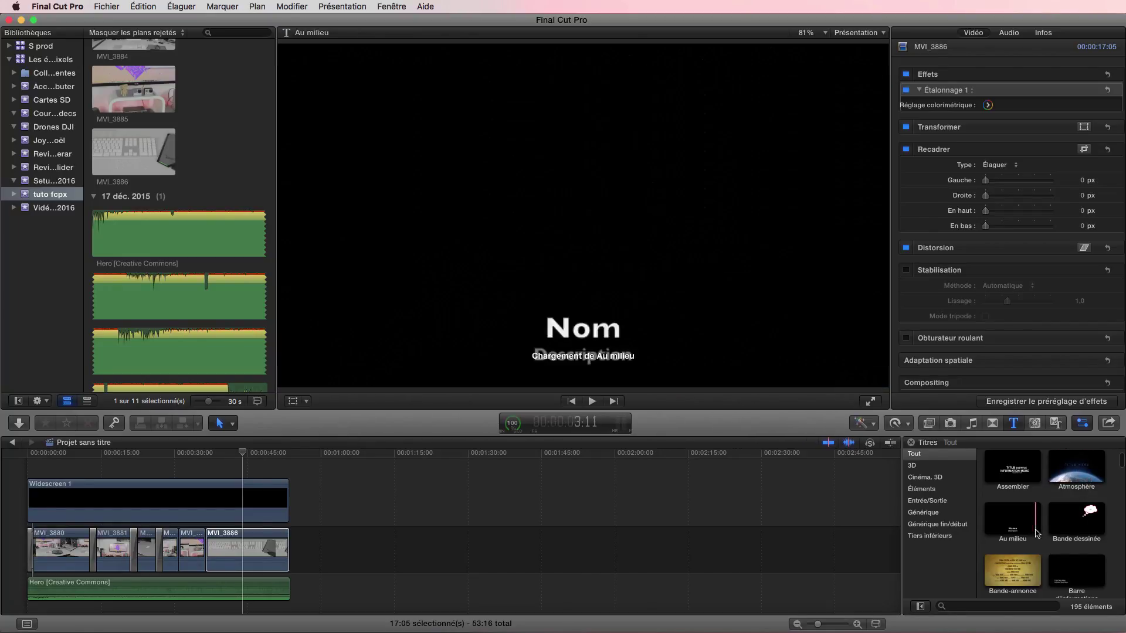
scroll(1002, 547, "down", 1)
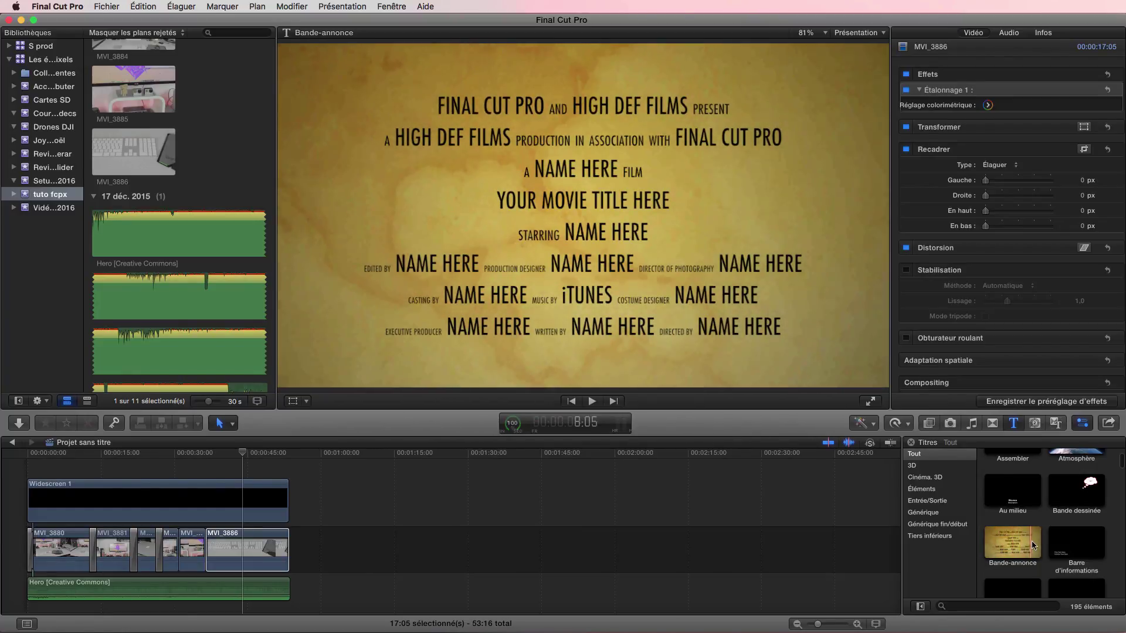
scroll(1032, 551, "down", 5)
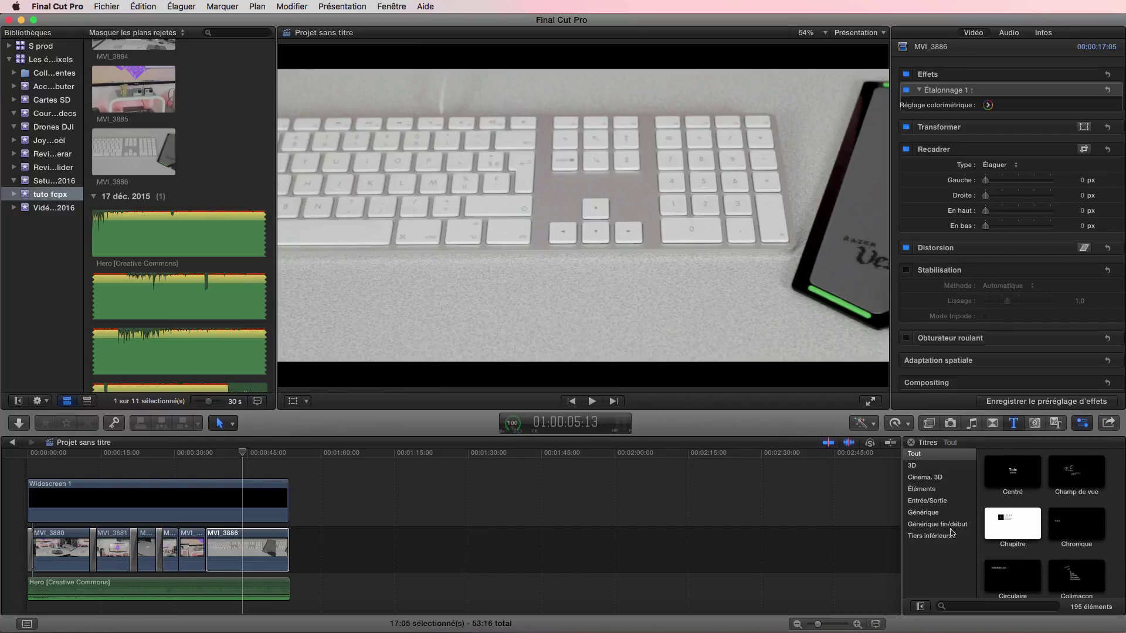
scroll(1050, 538, "up", 1)
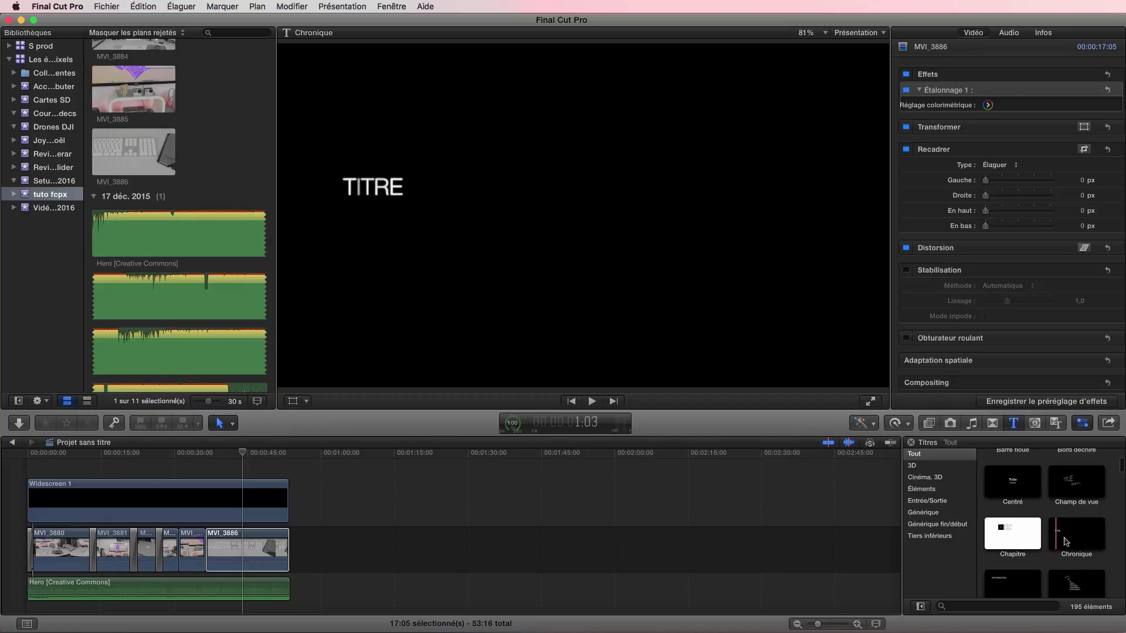
scroll(1072, 552, "down", 2)
scroll(1075, 556, "down", 3)
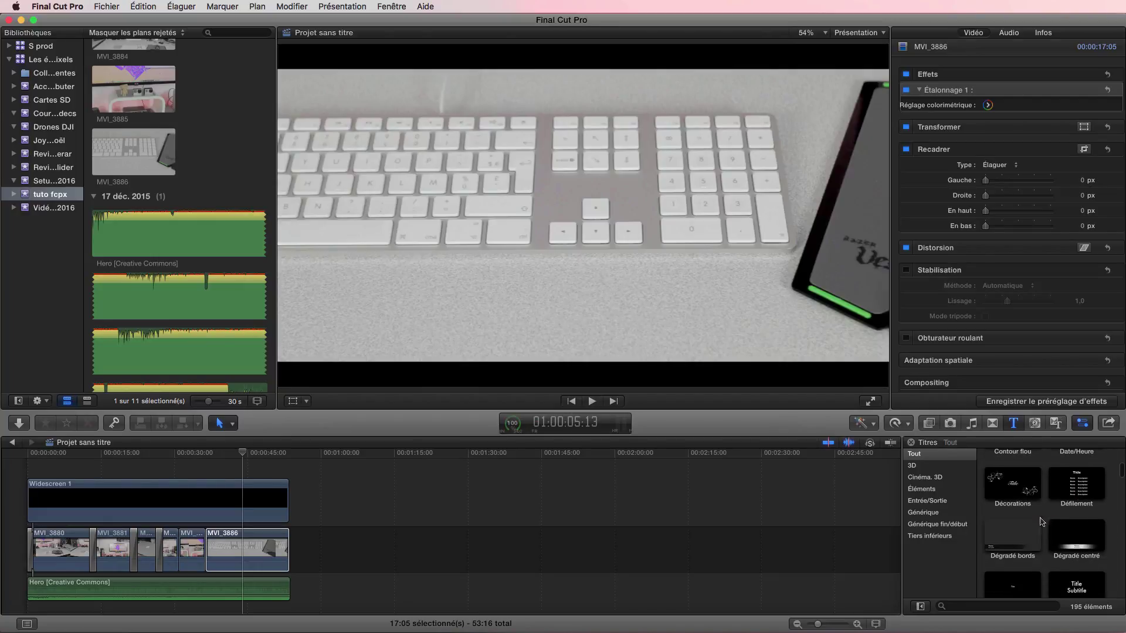
scroll(1038, 514, "up", 10)
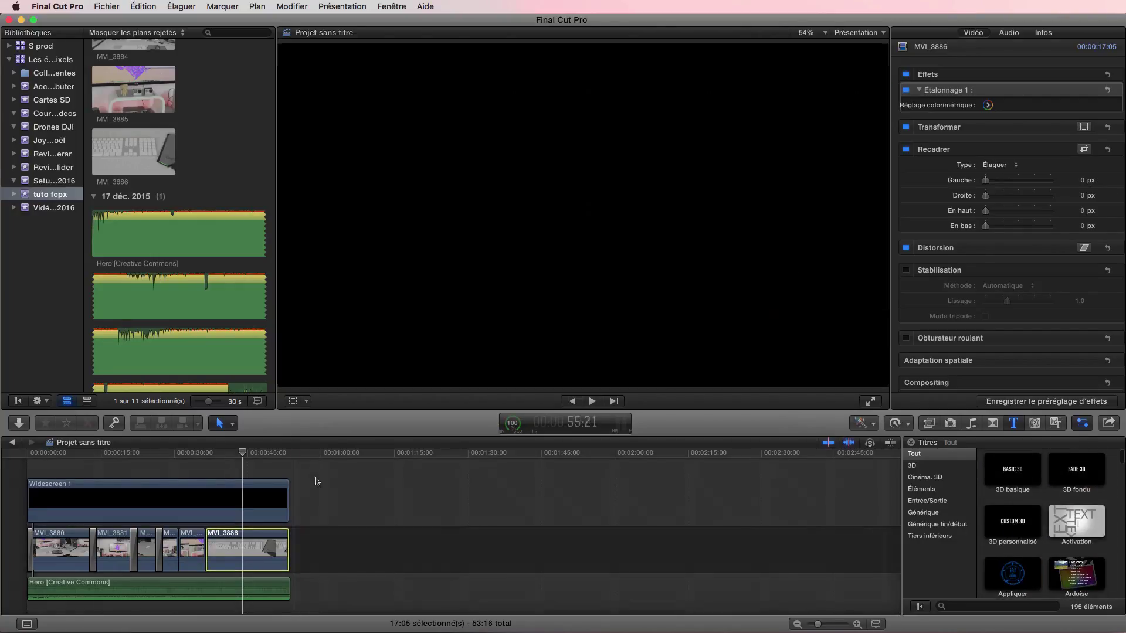
Step: Add transitions to both ends of MVI_3886, accepting the overlap of clip media needed to create them
mouse_move(269, 452)
left_mouse_down()
mouse_move(301, 452)
mouse_move(278, 454)
left_mouse_up()
key("super+t")
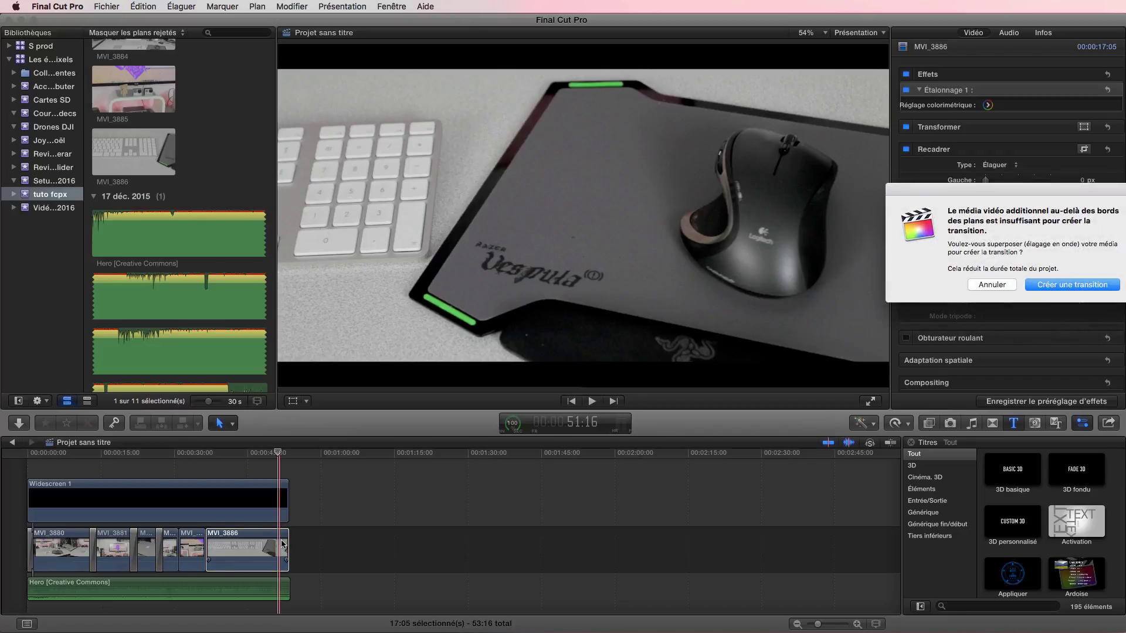
key("Return")
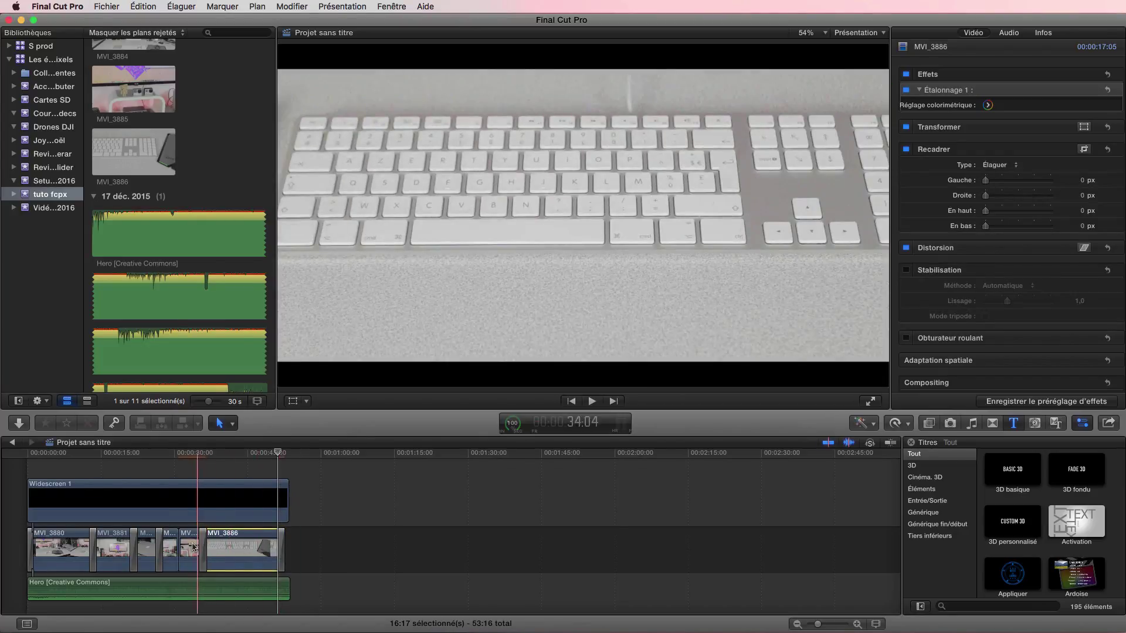
Step: Play the edited timeline from its start, skip ahead to MVI_3885 to check the result, and clear the clip selection
left_click(186, 539)
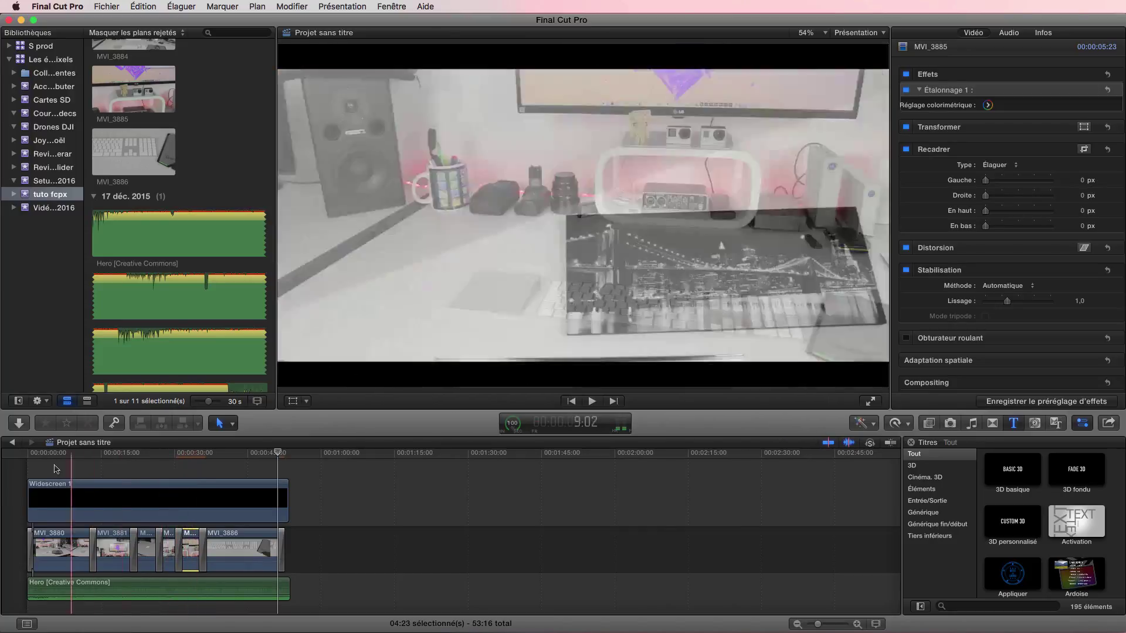
left_click(31, 455)
key("space")
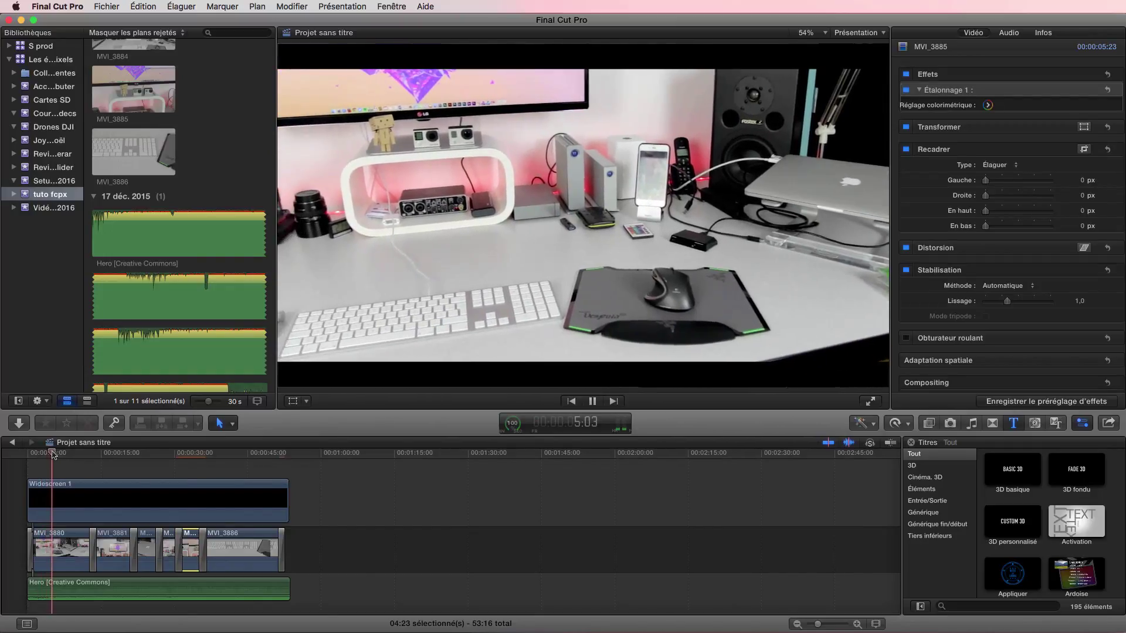
left_click(118, 454)
left_click_drag(132, 455, 189, 460)
key("space")
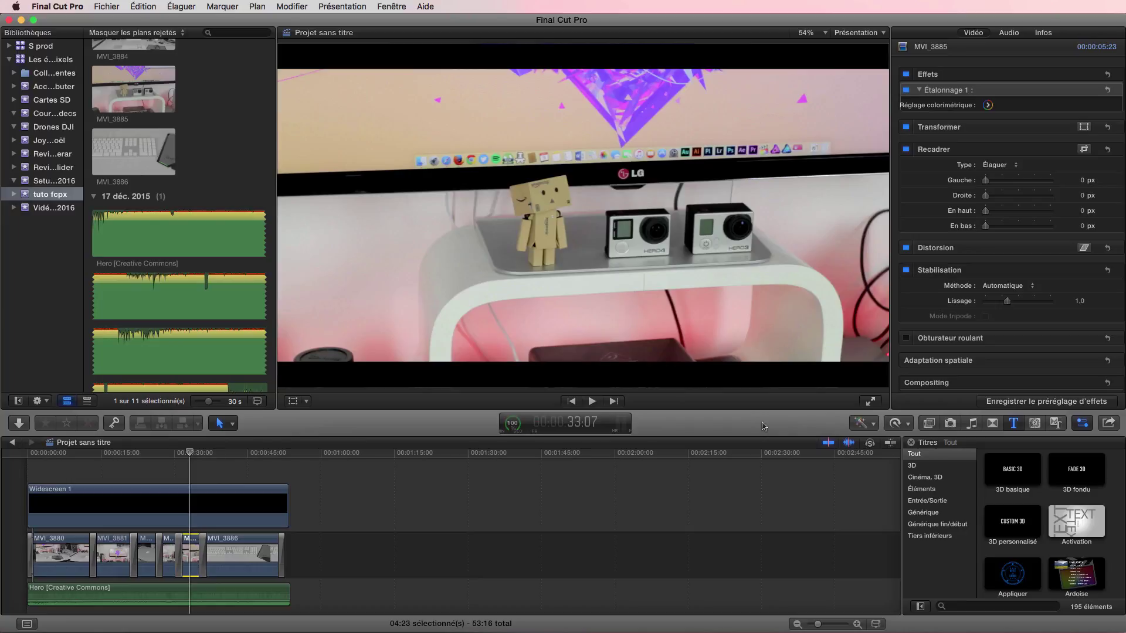
left_click(408, 509)
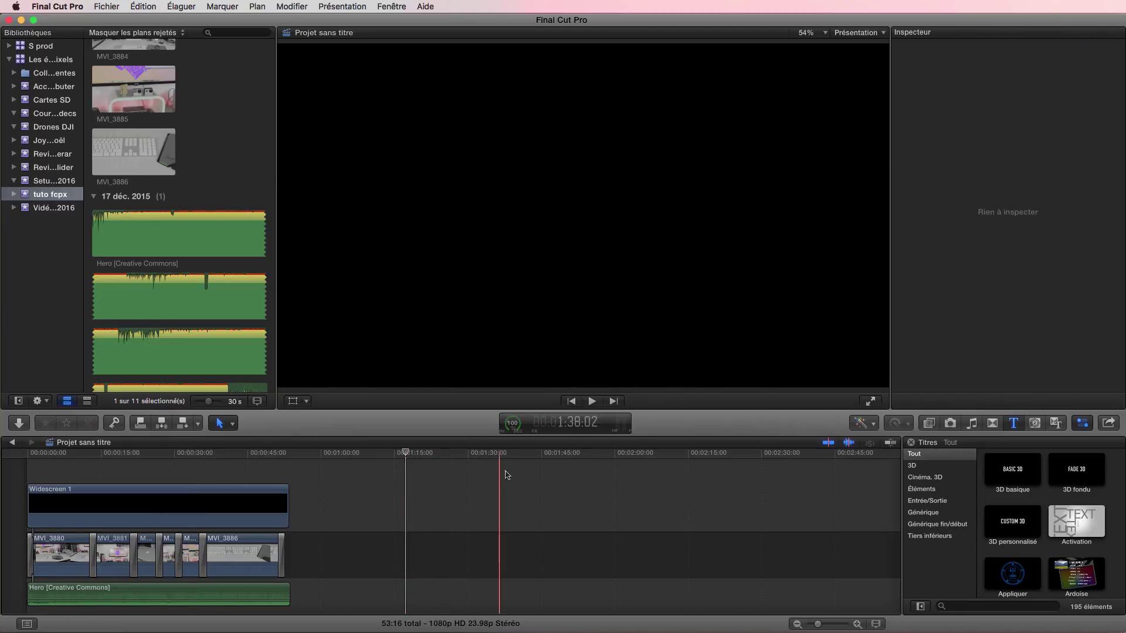
Step: Start sharing the project as Fichier master and show its export settings in the centre of the screen
left_click(1107, 424)
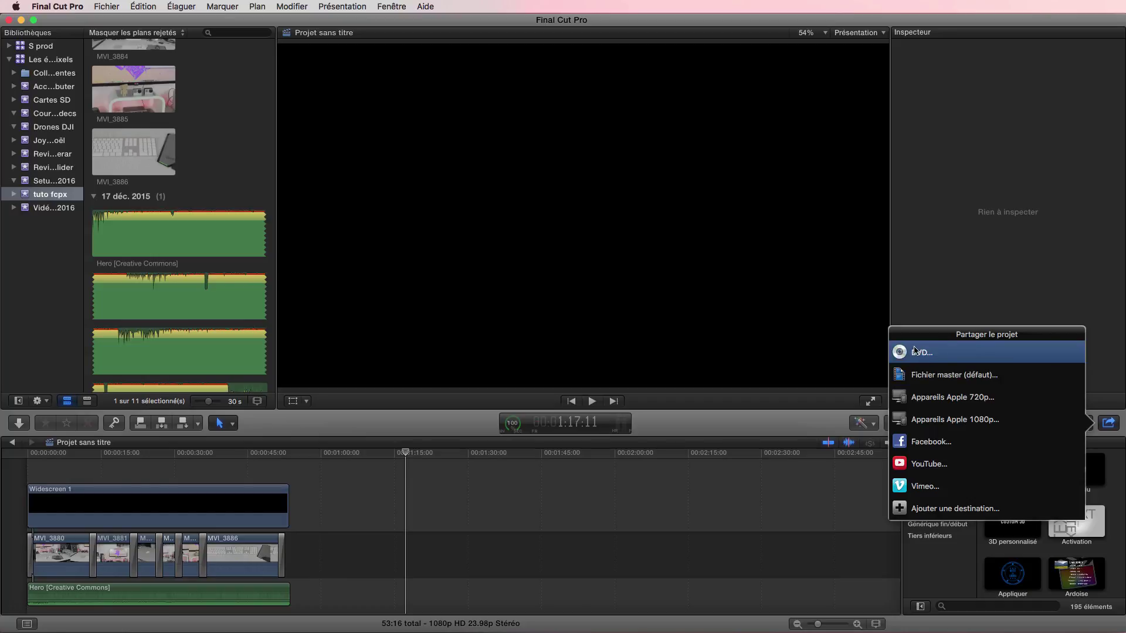
left_click(995, 380)
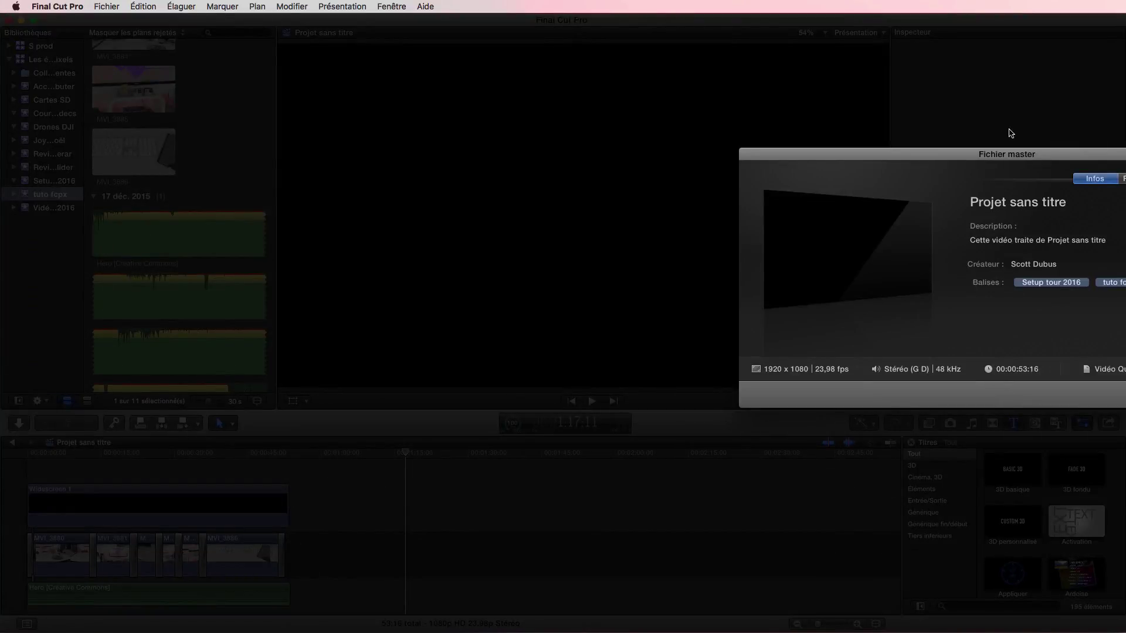
left_click_drag(1116, 160, 690, 175)
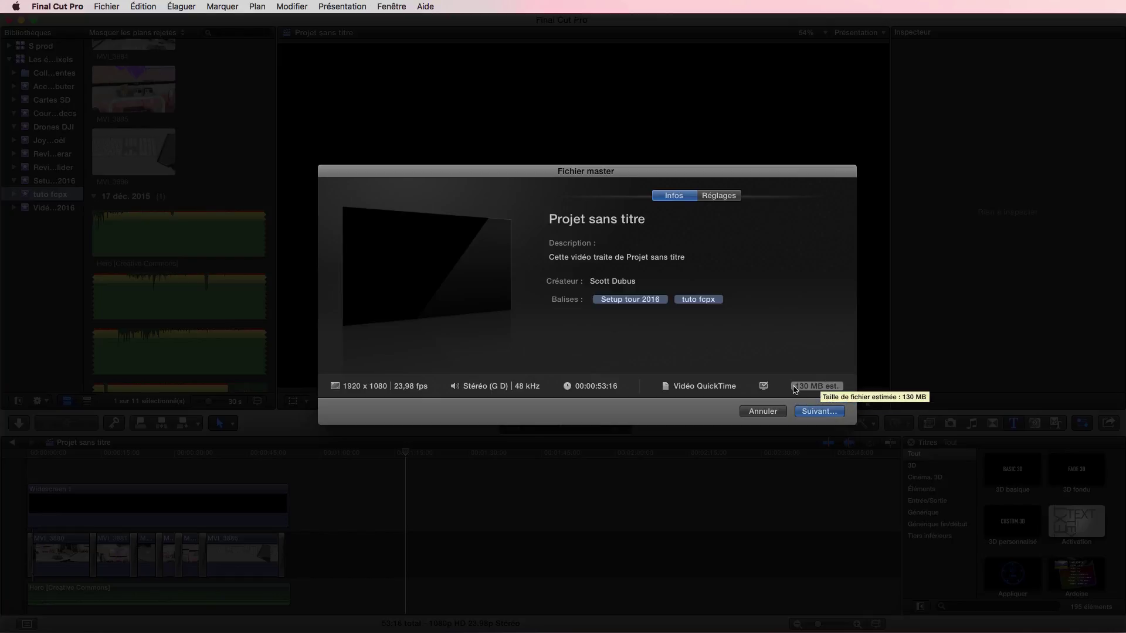
left_click(721, 197)
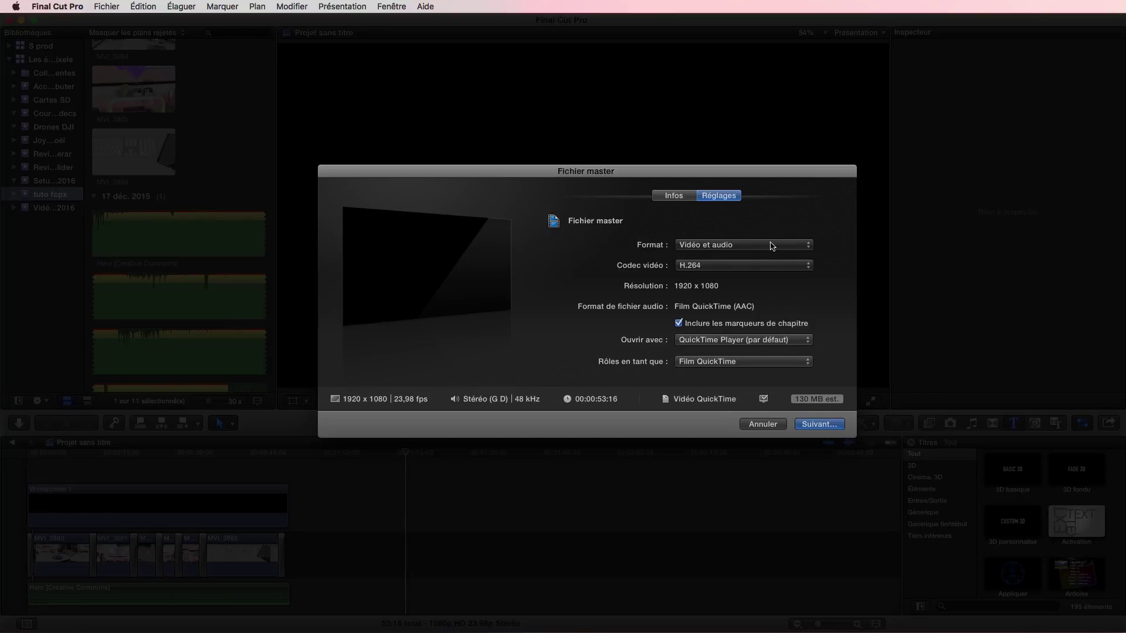
Step: Try Ordinateur as the export format and check the estimated file size
left_click(734, 248)
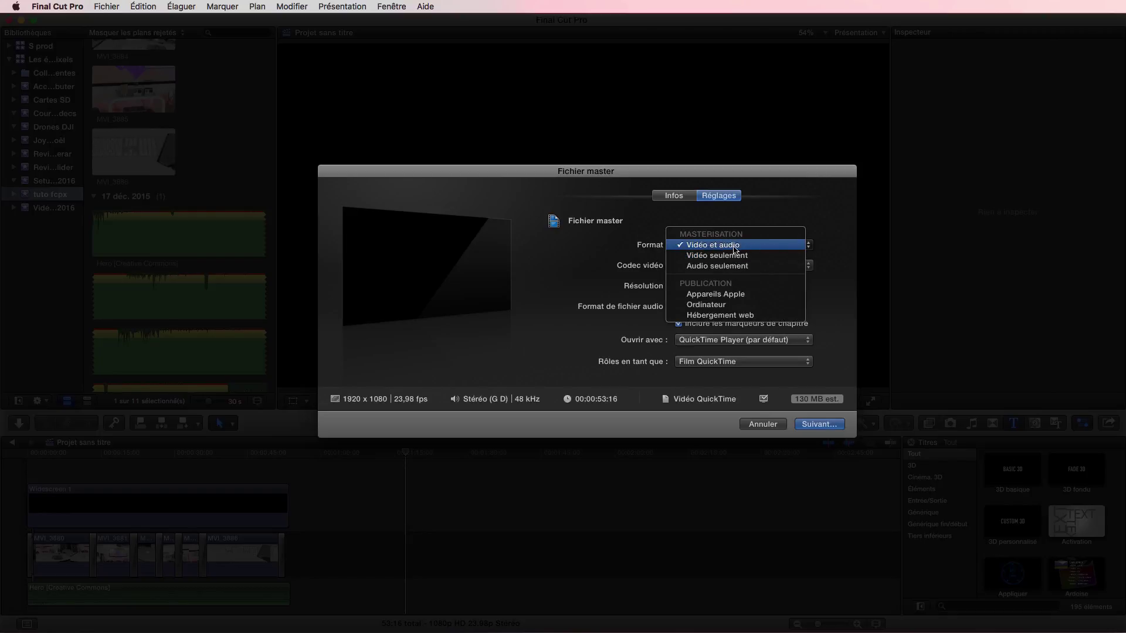
left_click(741, 306)
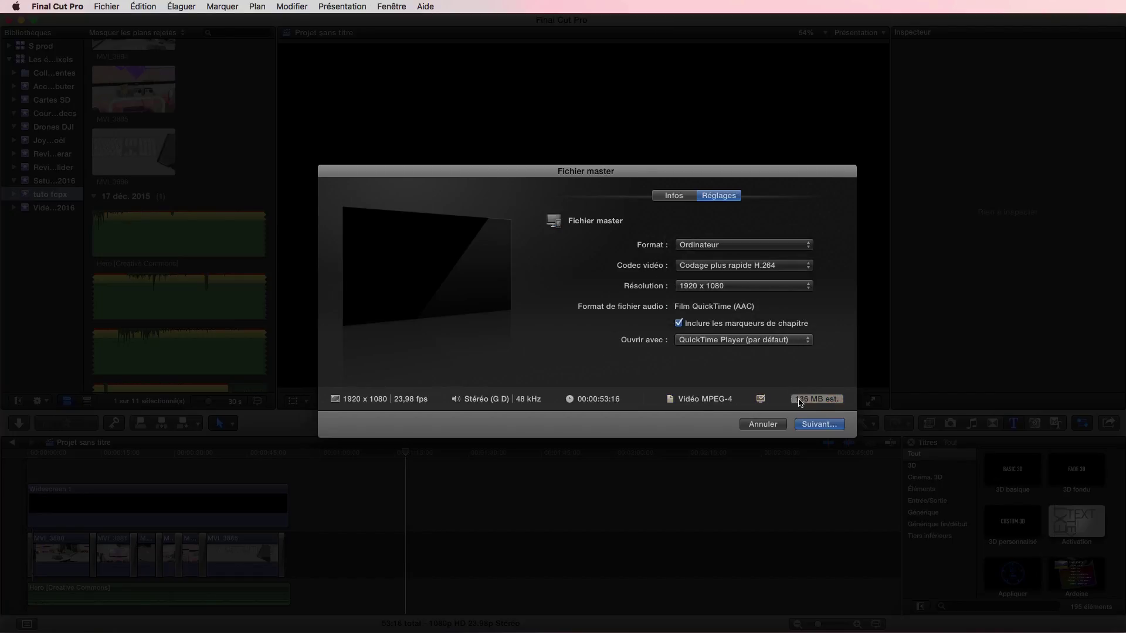
mouse_move(803, 405)
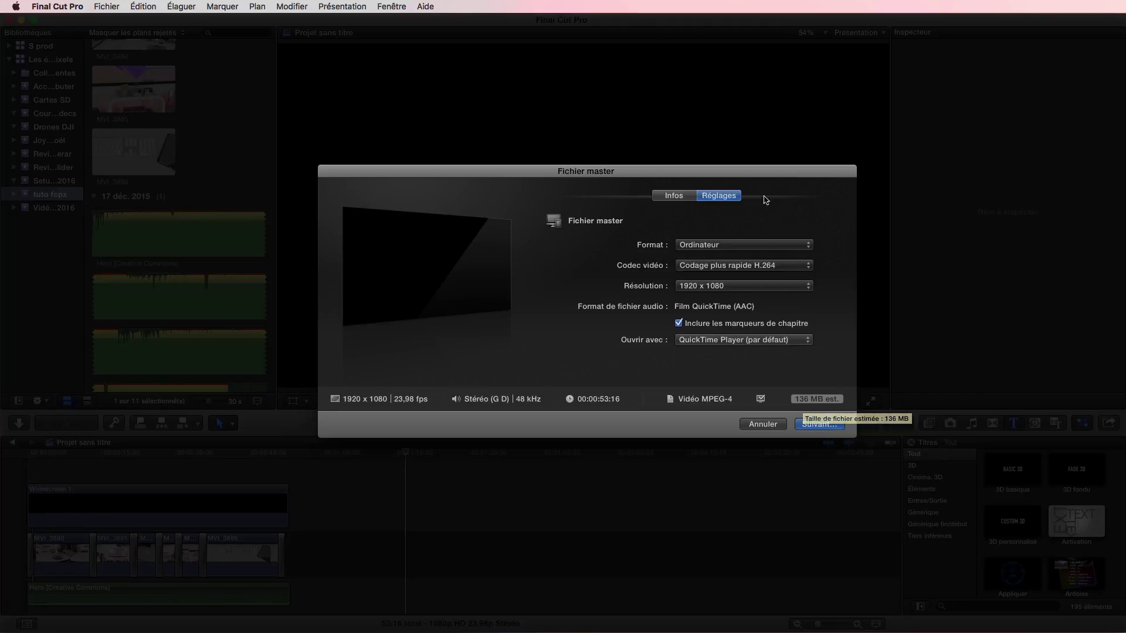
Step: Set the export format to Vidéo et audio and the video codec to H.264
left_click(734, 241)
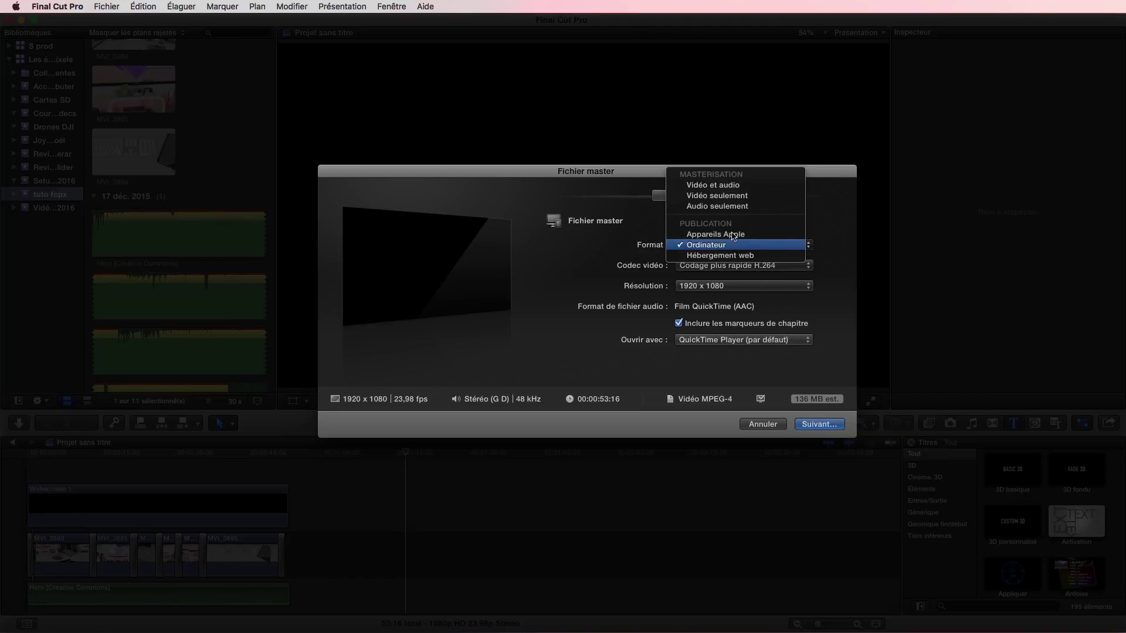
left_click(747, 188)
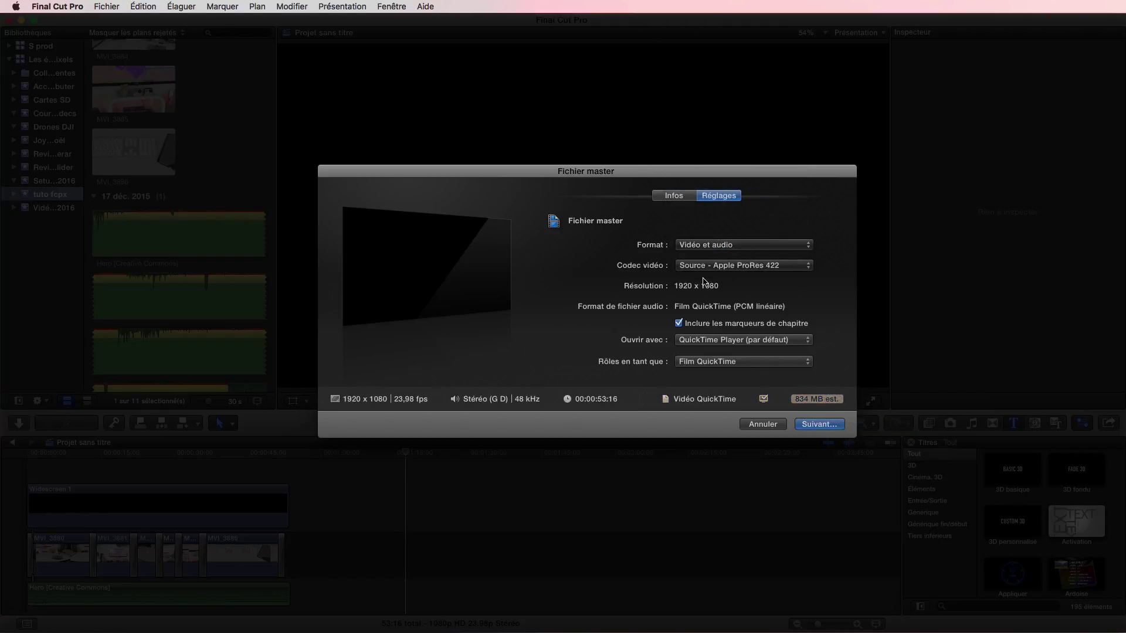
left_click(732, 266)
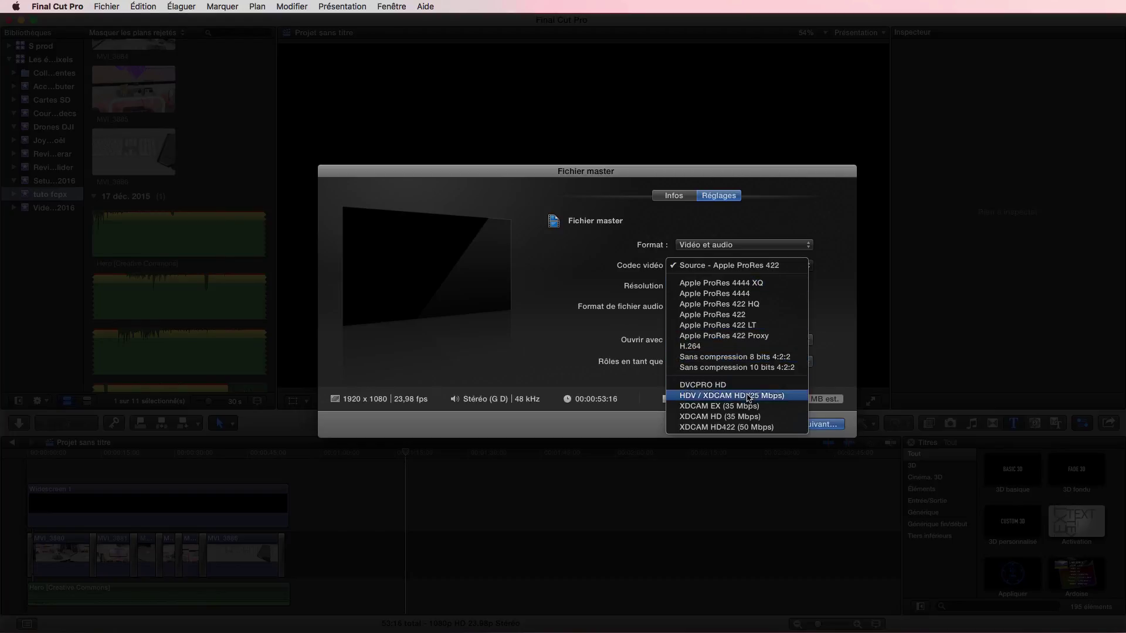
left_click(697, 347)
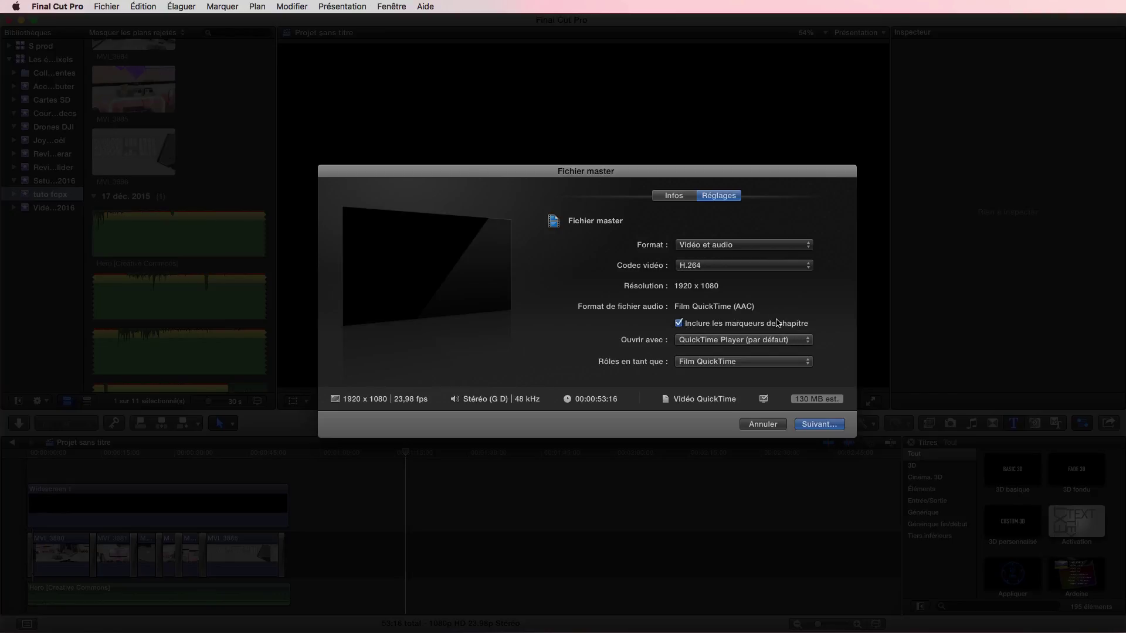
Step: Look through the choices for opening the exported file, keeping QuickTime Player (par défaut)
left_click(748, 345)
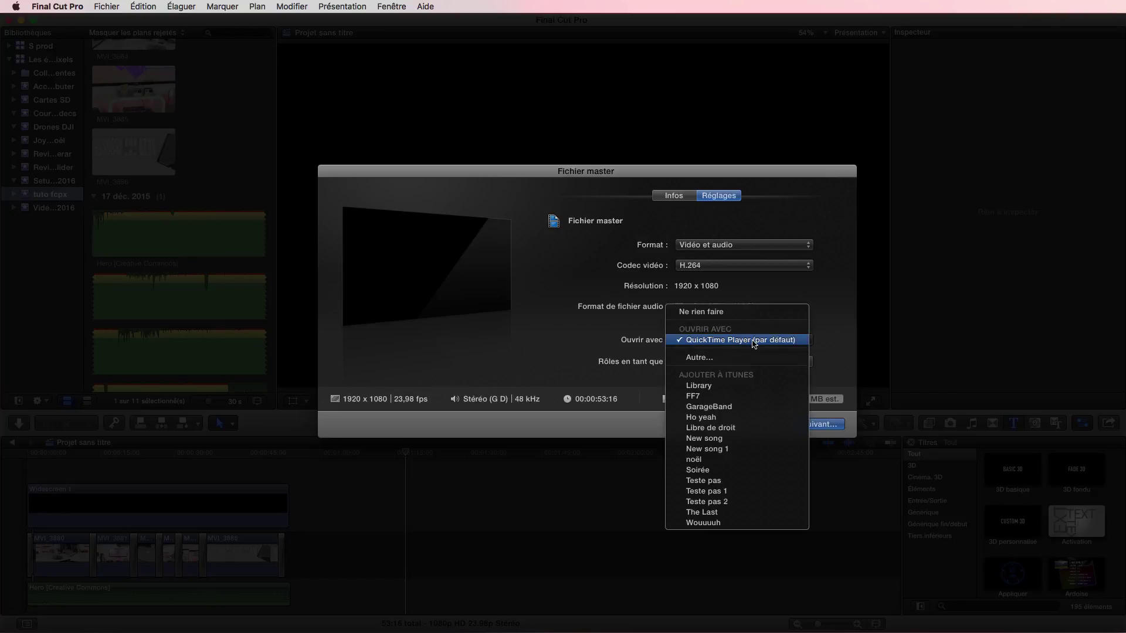
left_click(727, 346)
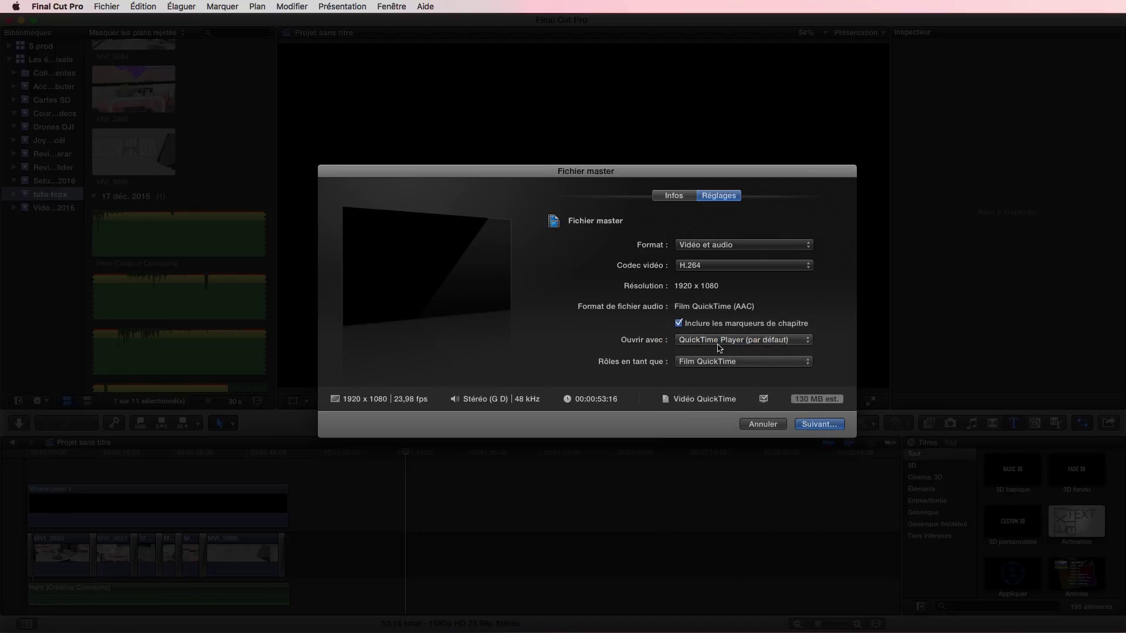
left_click(740, 346)
left_click(818, 309)
Step: Save the master file as "tuto fcpx" on the Lacie TH 6To drive
left_click(819, 425)
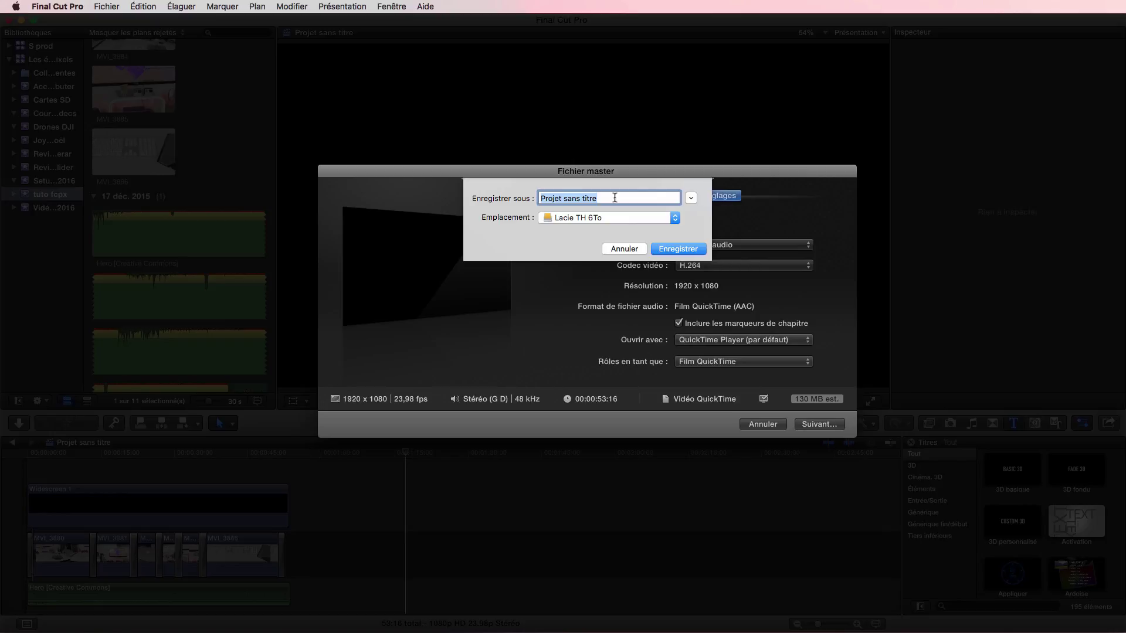
type("tuto fcpx")
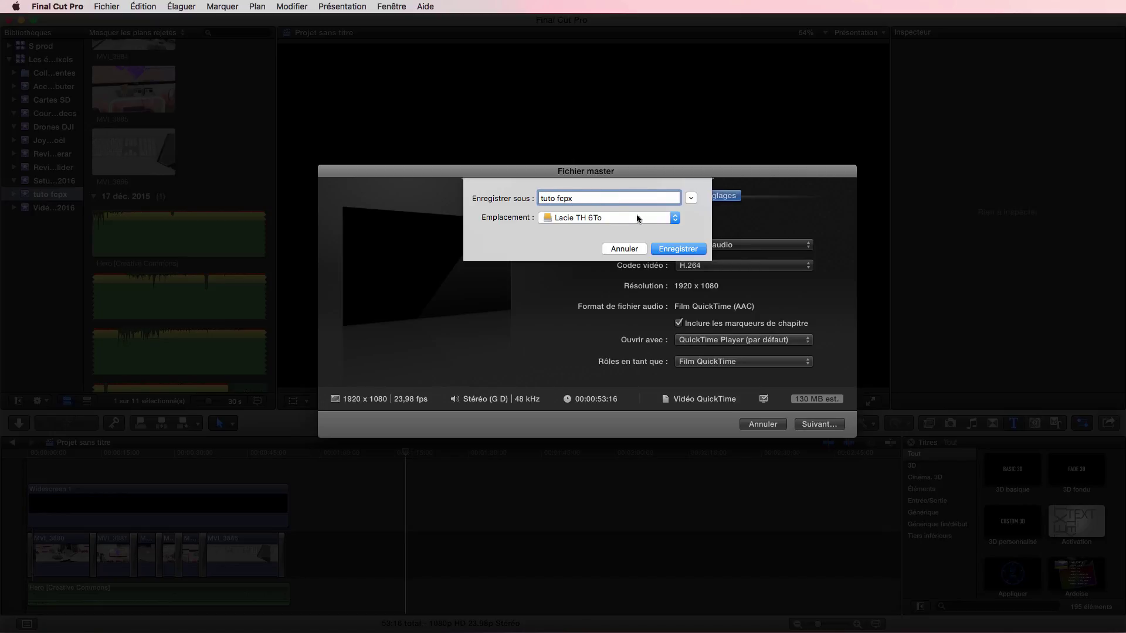
left_click(638, 218)
left_click(610, 219)
left_click(614, 221)
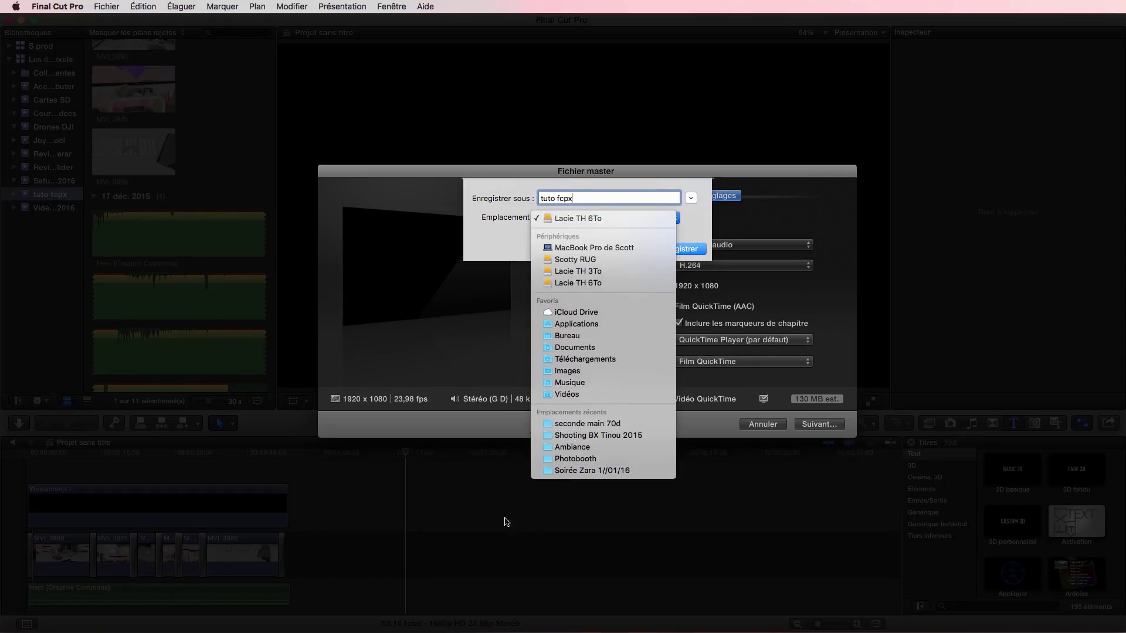
left_click(583, 218)
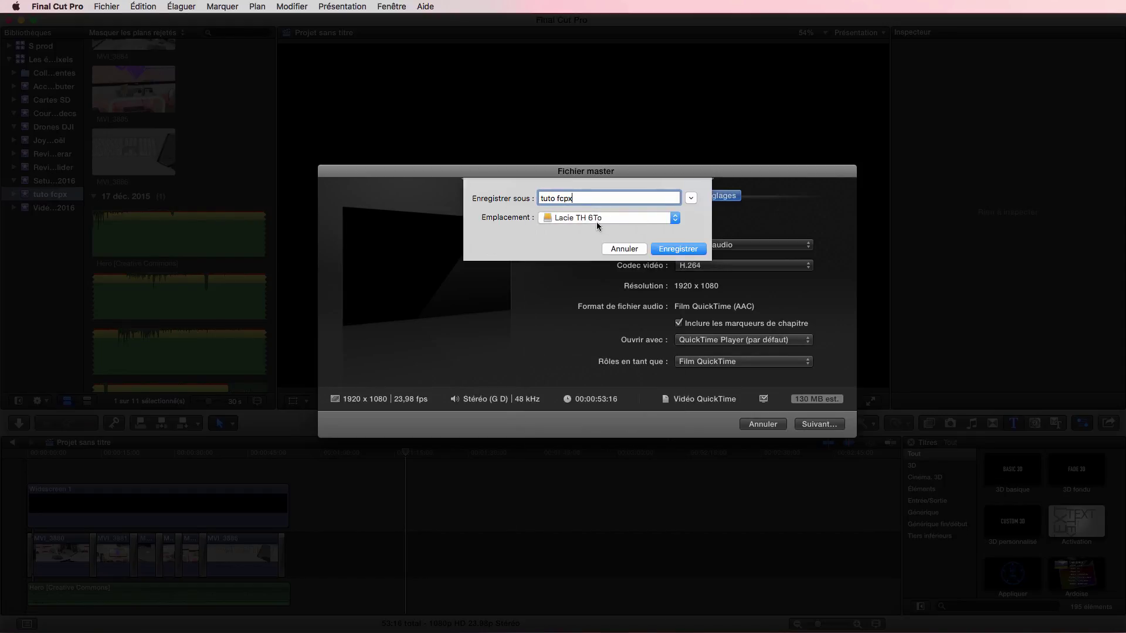
left_click(685, 250)
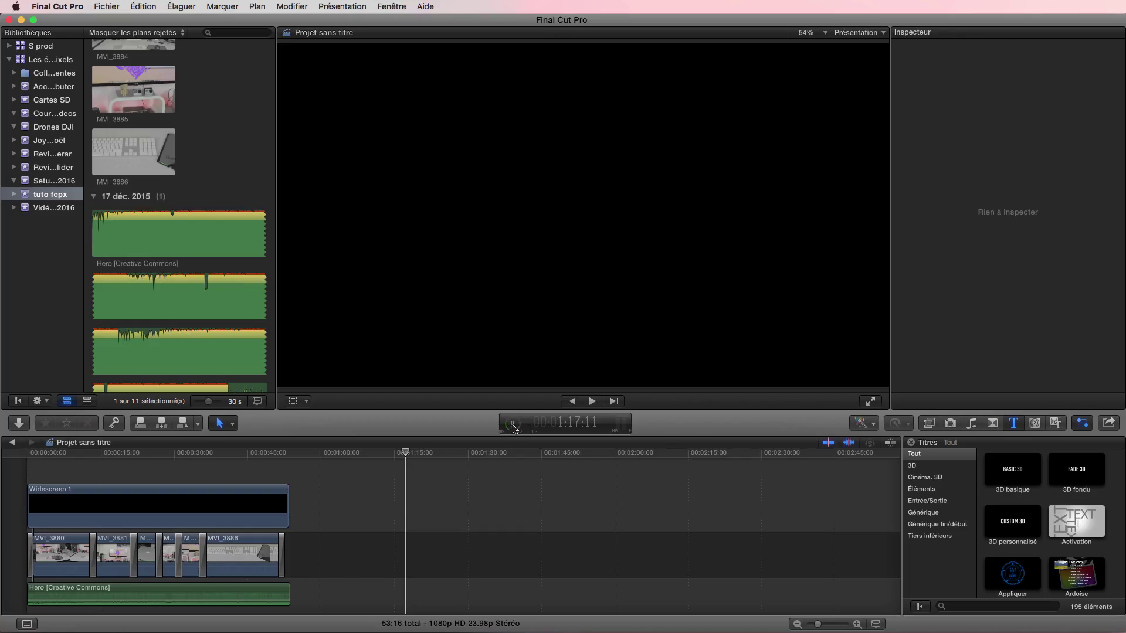
Step: Show the background tasks and expand Partage to follow the export's progress
left_click(515, 427)
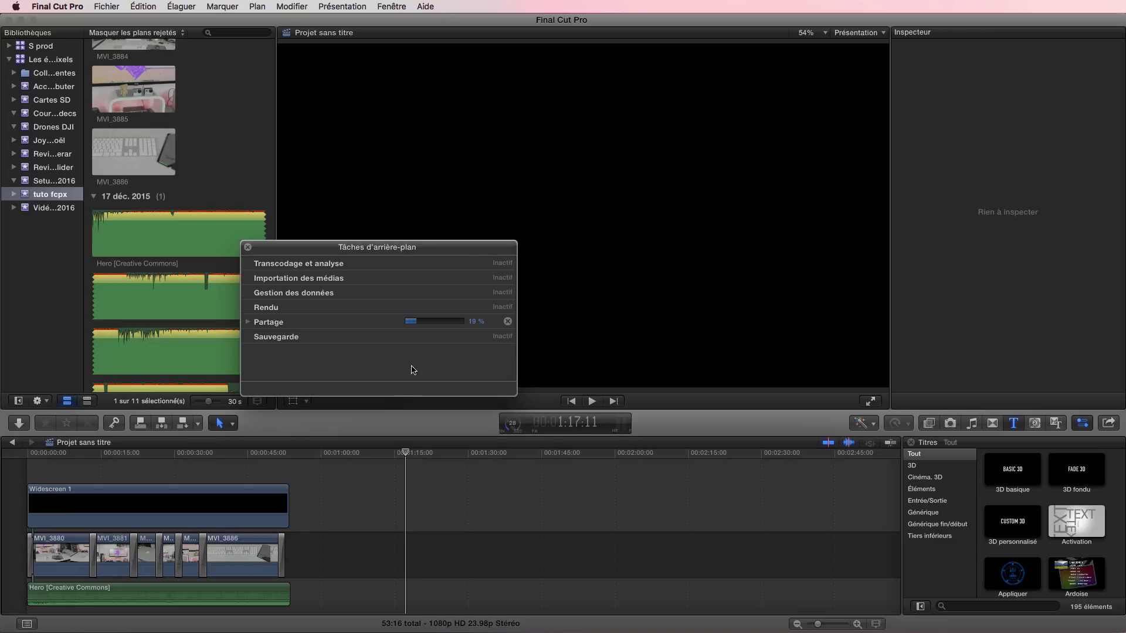
left_click(248, 324)
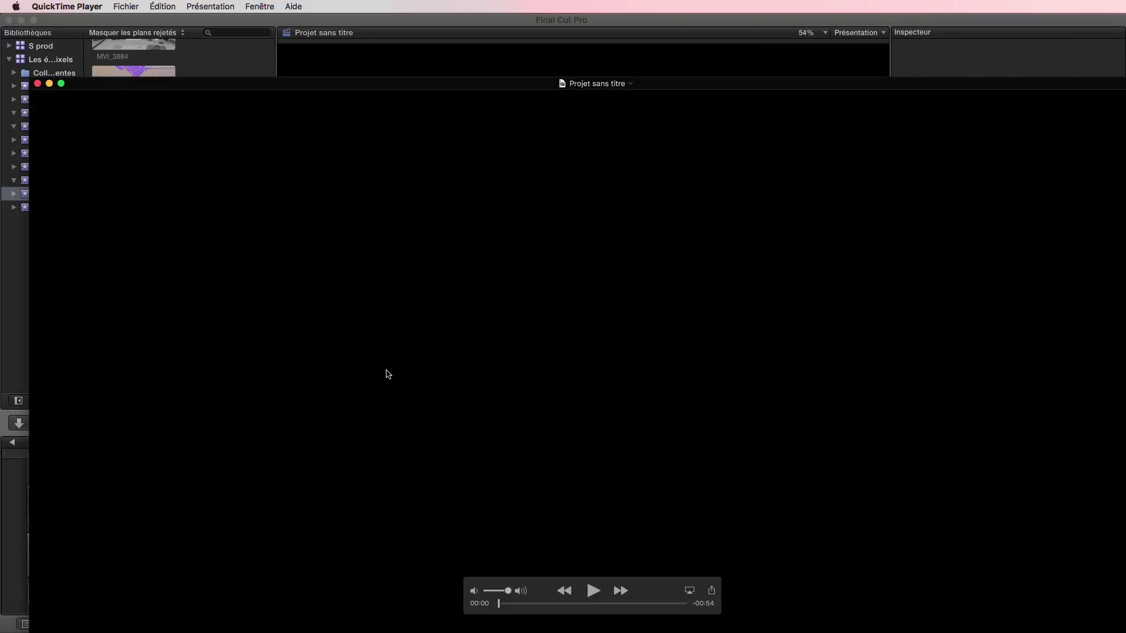
Step: Align the QuickTime Player window with the screen, play the exported video and skip ahead to about 21 seconds
left_click_drag(322, 88, 292, 4)
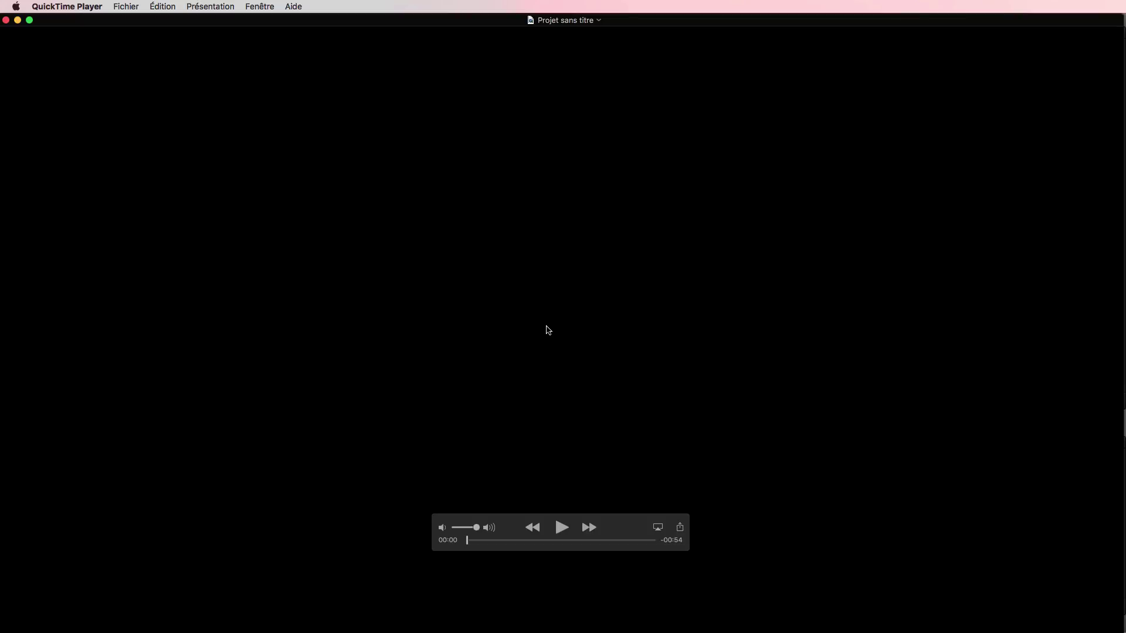
left_click(562, 528)
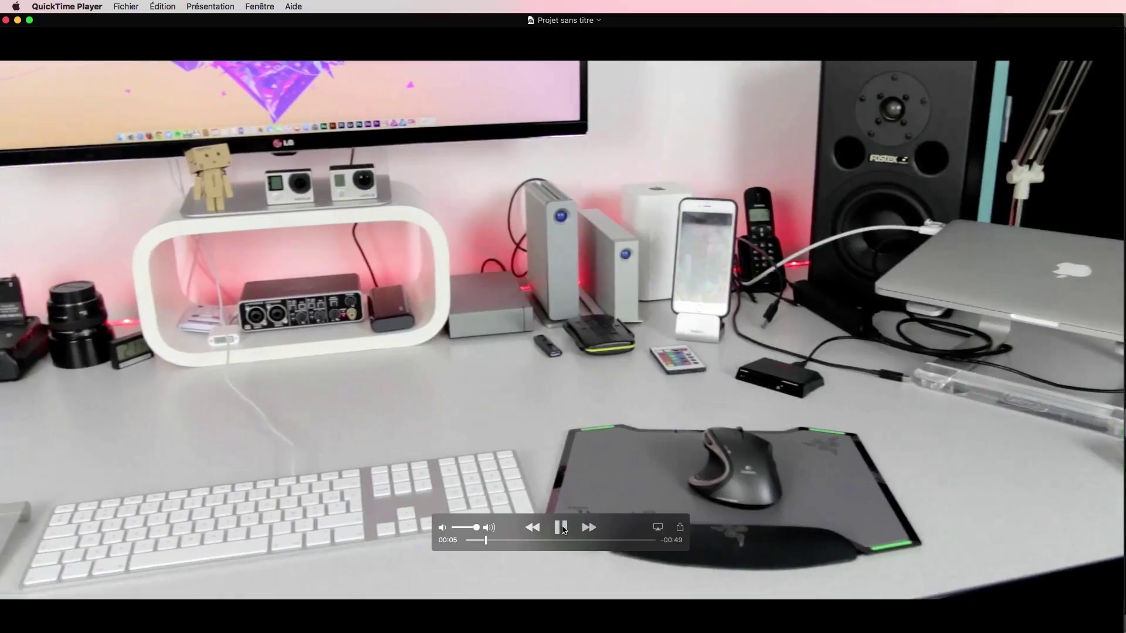
left_click(561, 527)
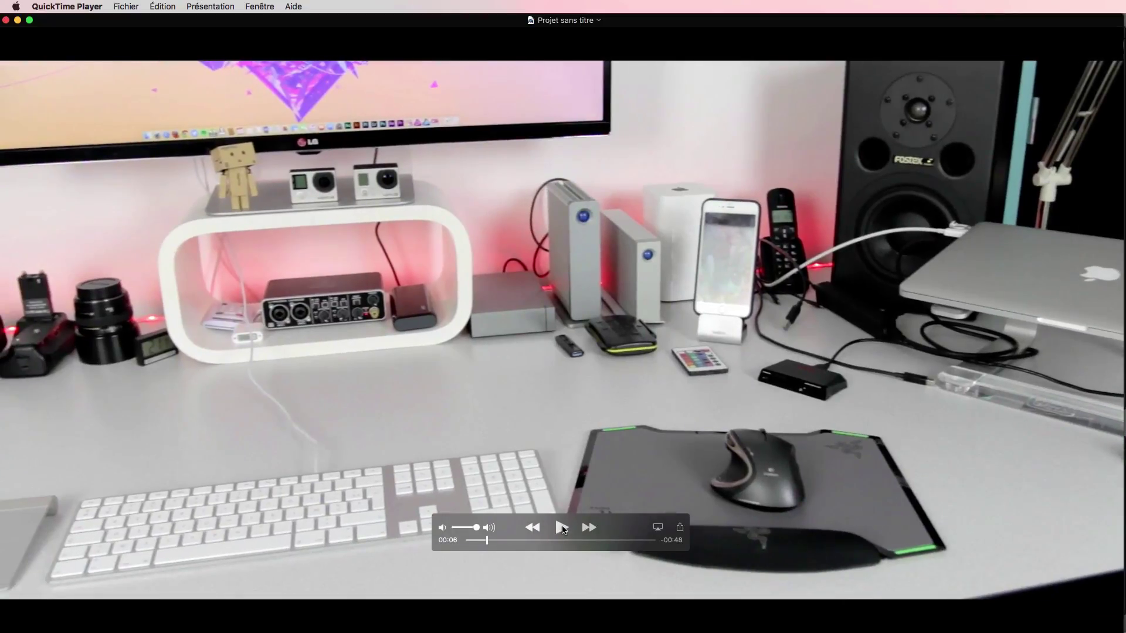
left_click(562, 527)
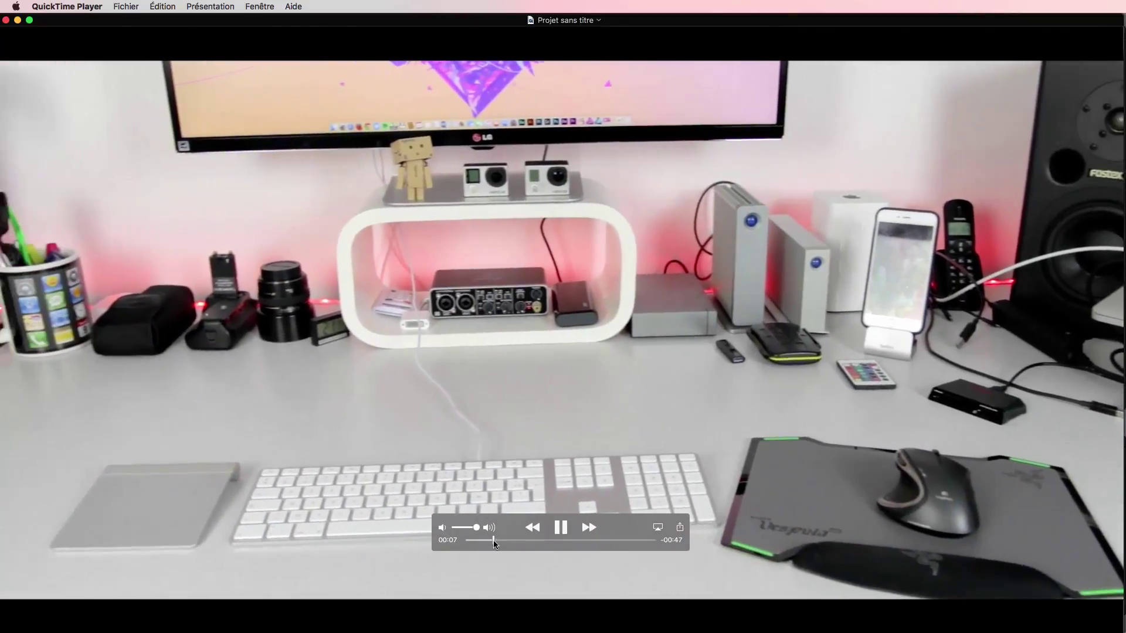
left_click_drag(494, 541, 537, 540)
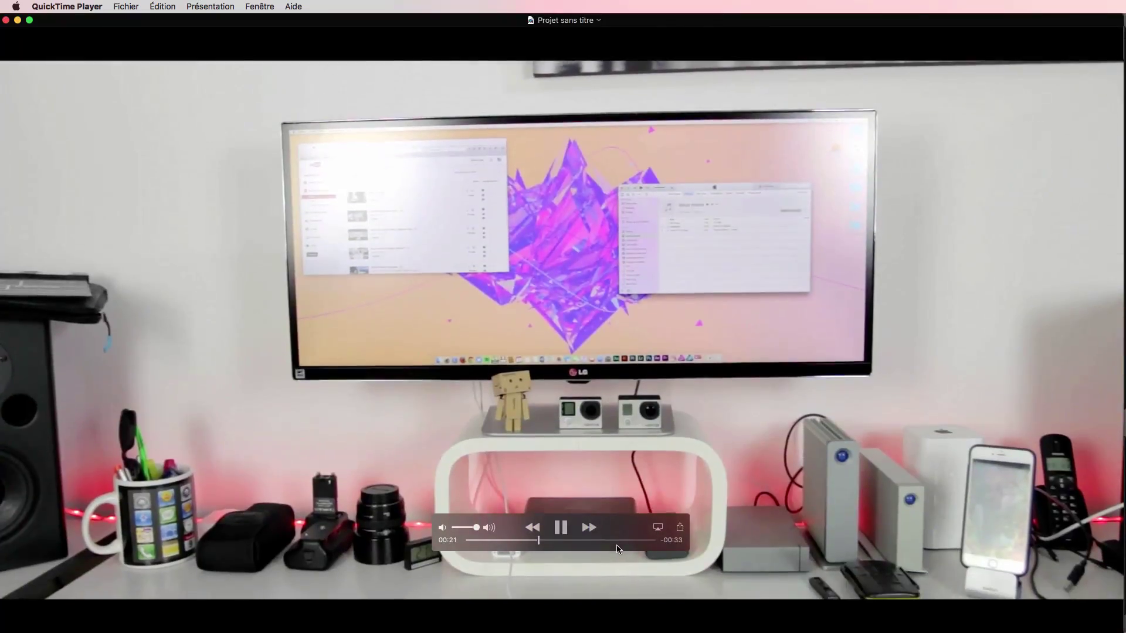